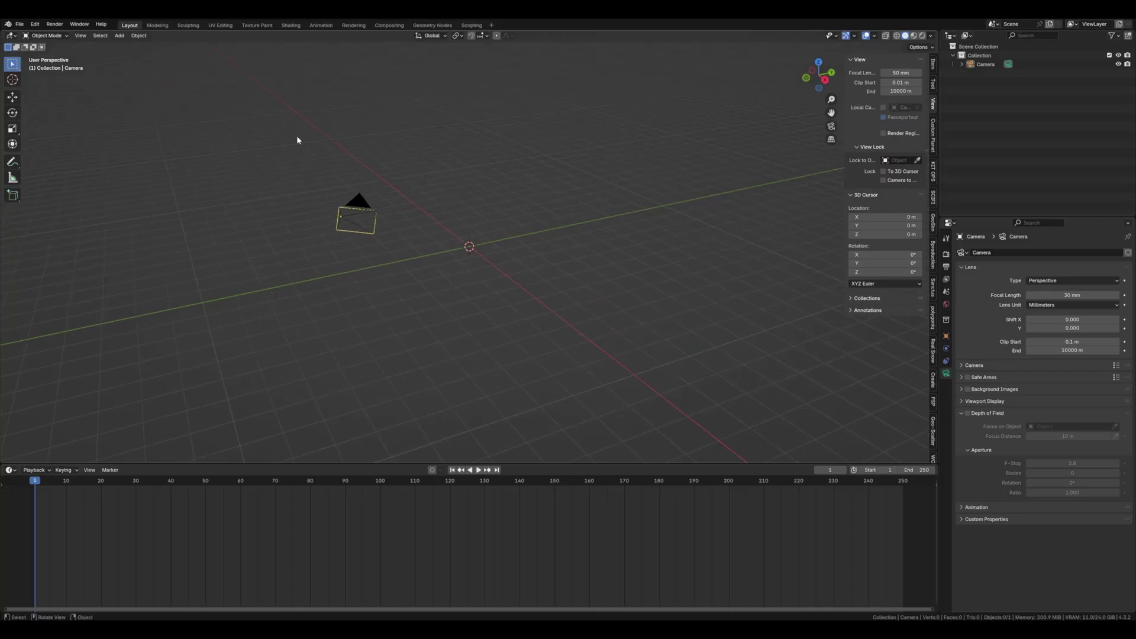
Step: Import the ISD spaceship model from an FBX file and deselect its parts
click(20, 24)
mouse_move(59, 149)
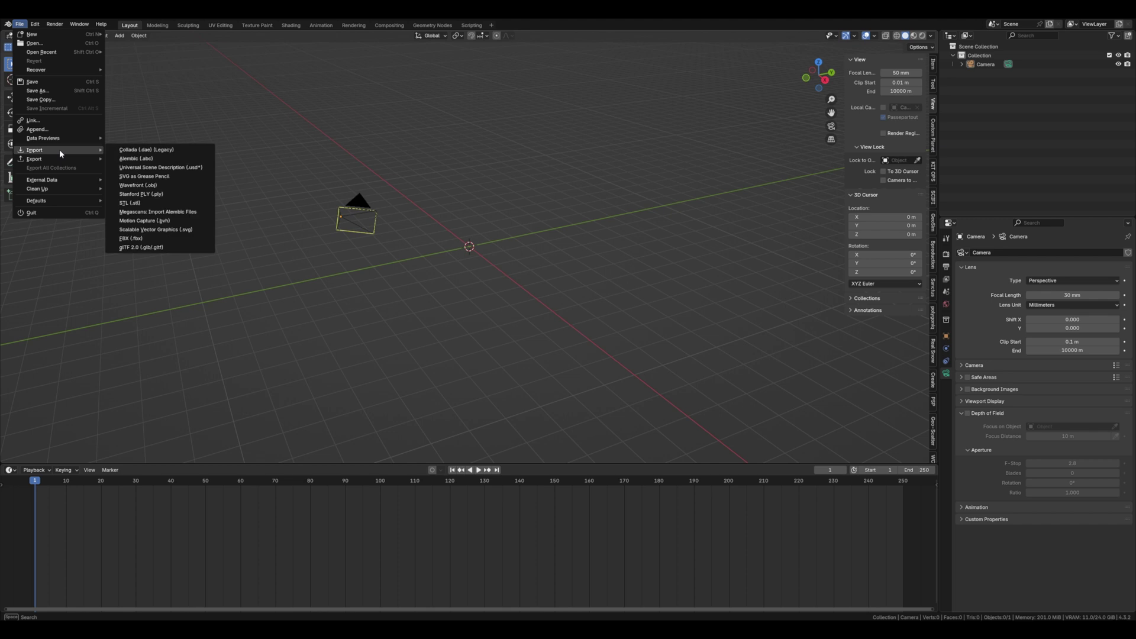
click(153, 239)
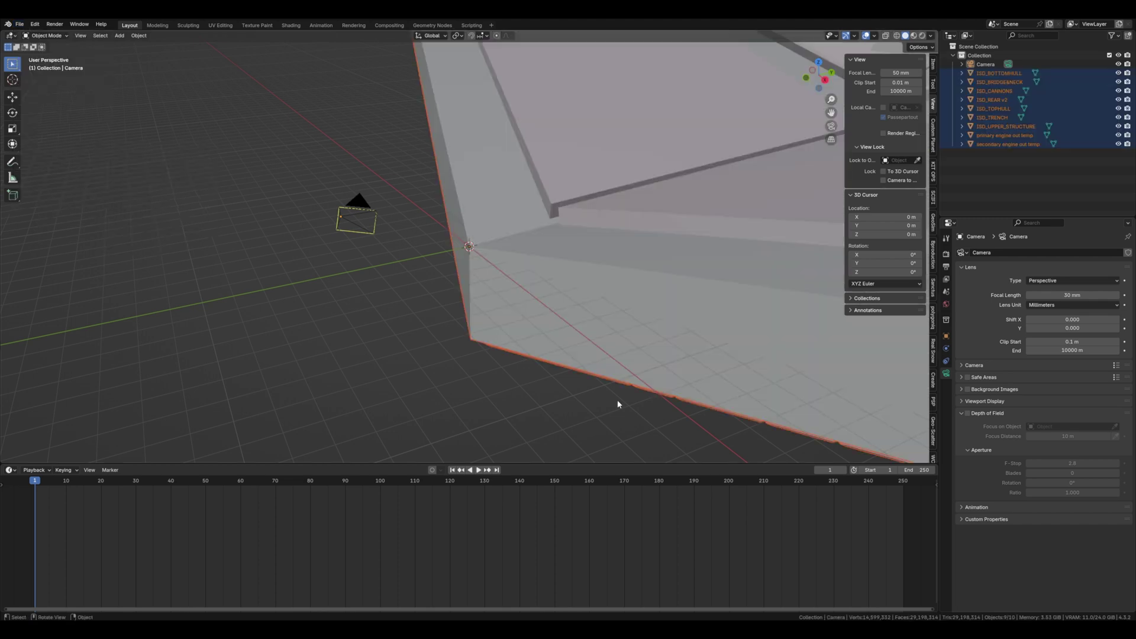
click(1015, 170)
scroll(717, 270, down, 12)
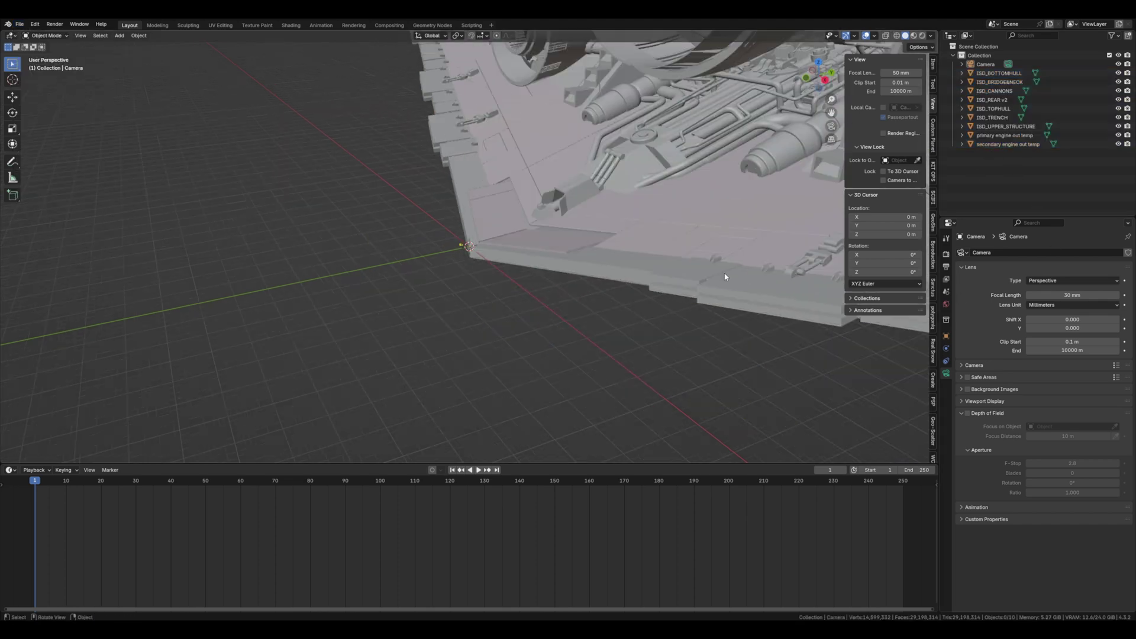
Step: Check the top hull's transform and dimensions, and look over the whole ship from the front
middle_drag(718, 270, 735, 250)
scroll(735, 253, down, 6)
click(933, 65)
click(748, 163)
middle_drag(749, 163, 537, 192)
click(553, 190)
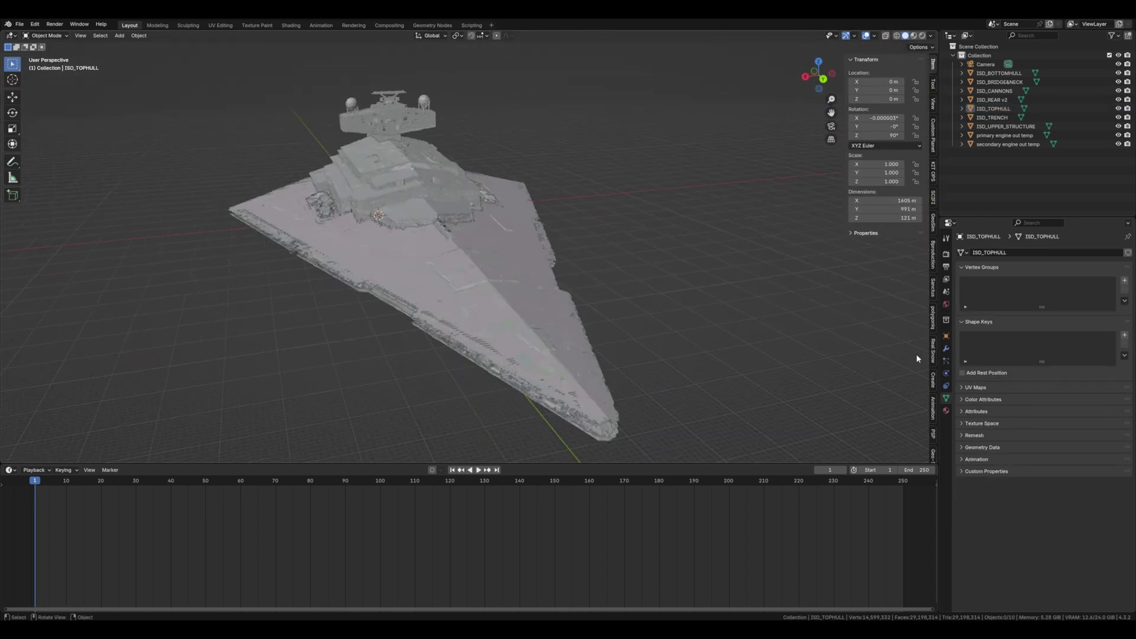
Step: Enable Simplify in the render settings and limit viewport textures to 1024
click(946, 254)
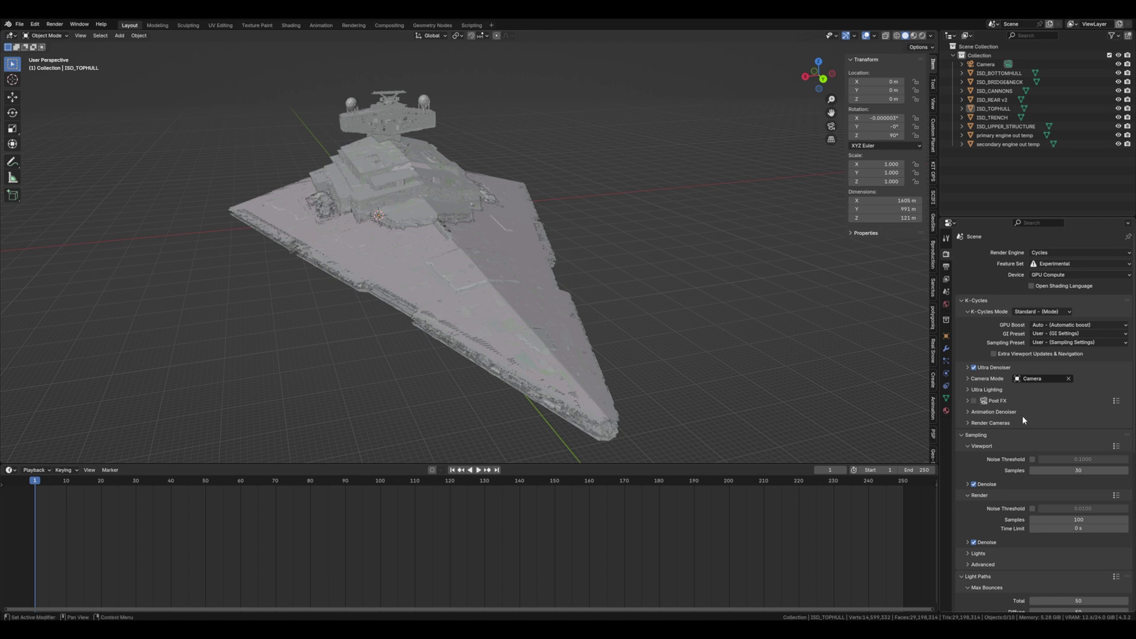
scroll(1021, 416, down, 10)
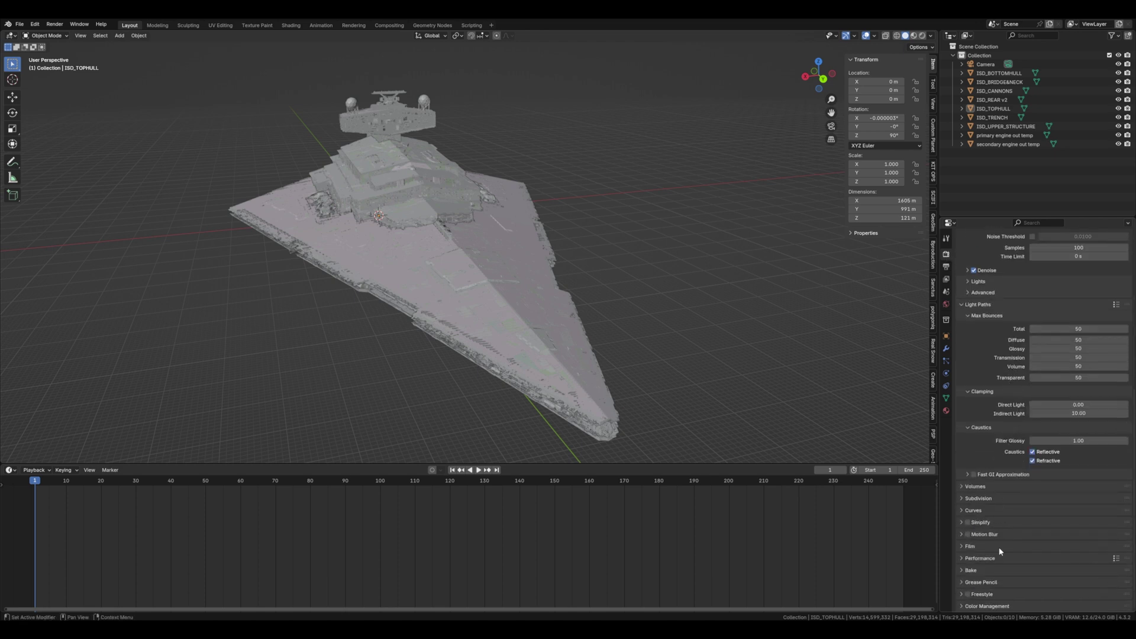
click(962, 522)
scroll(990, 528, down, 4)
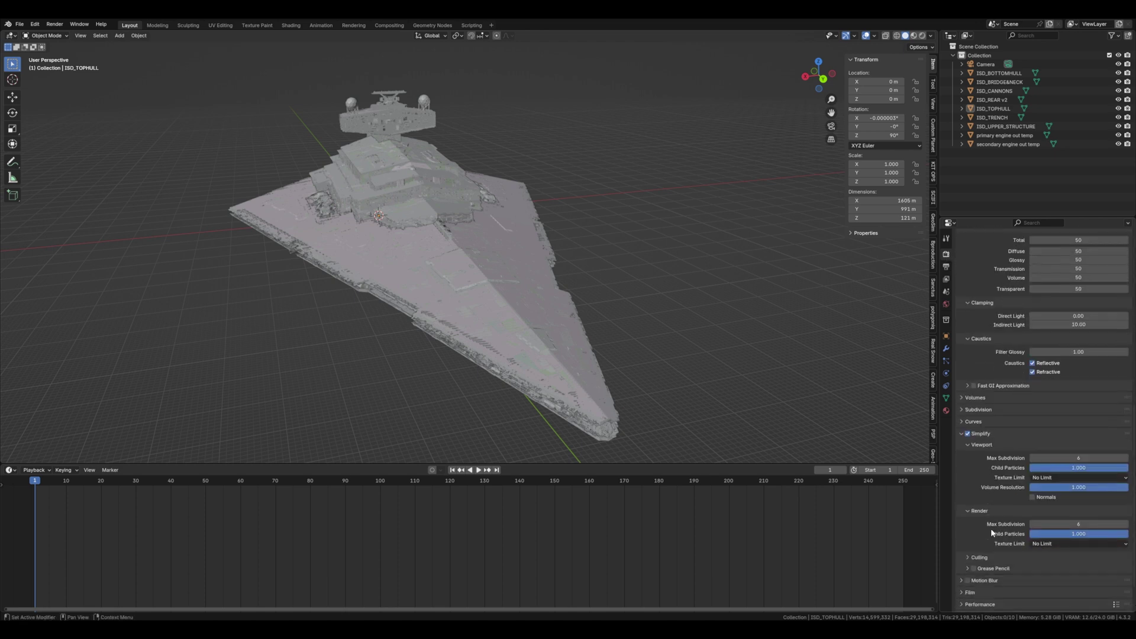
click(1055, 477)
click(1050, 526)
Step: Set the camera's location to X -65 m, Y 1856 m and Z -118 m
click(983, 64)
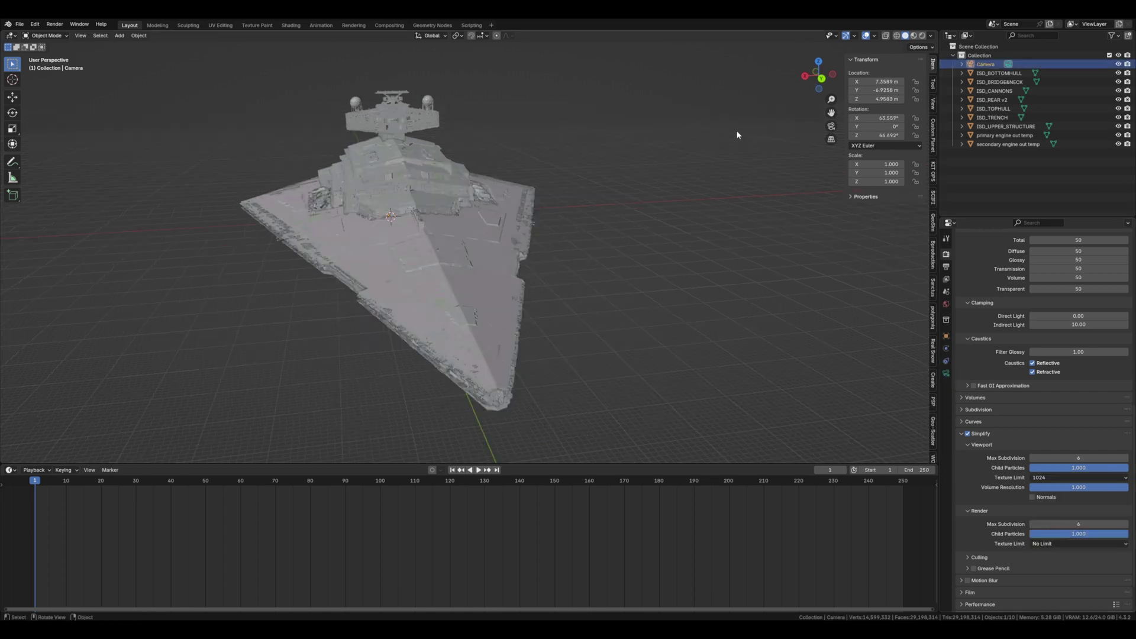
click(876, 81)
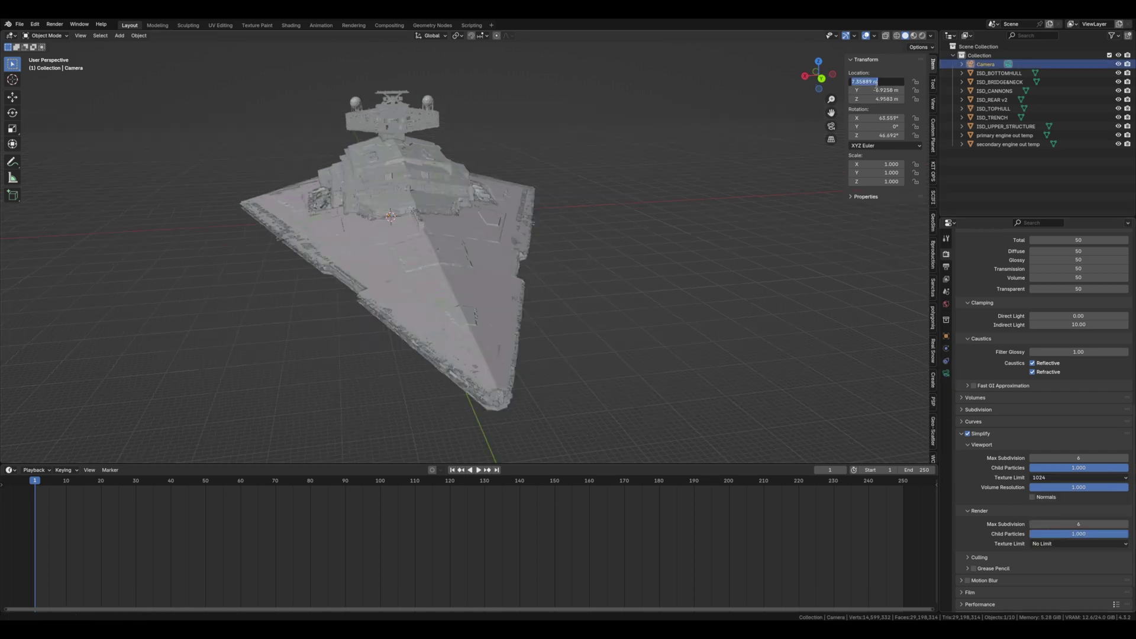
text(-65)
key(Return)
click(887, 91)
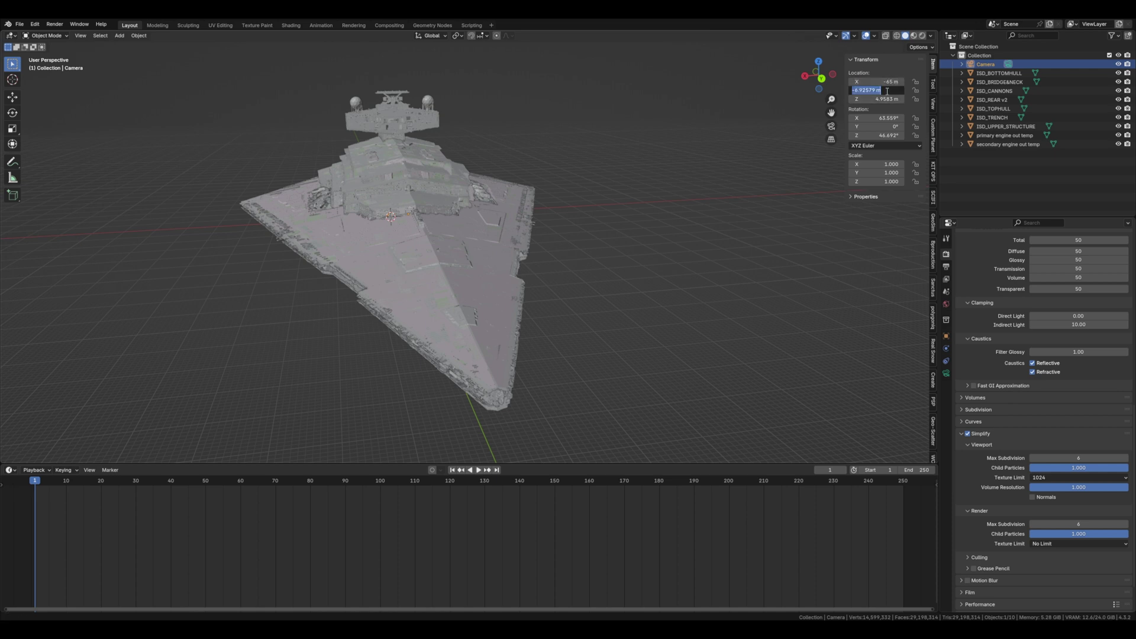
text(1856)
key(Tab)
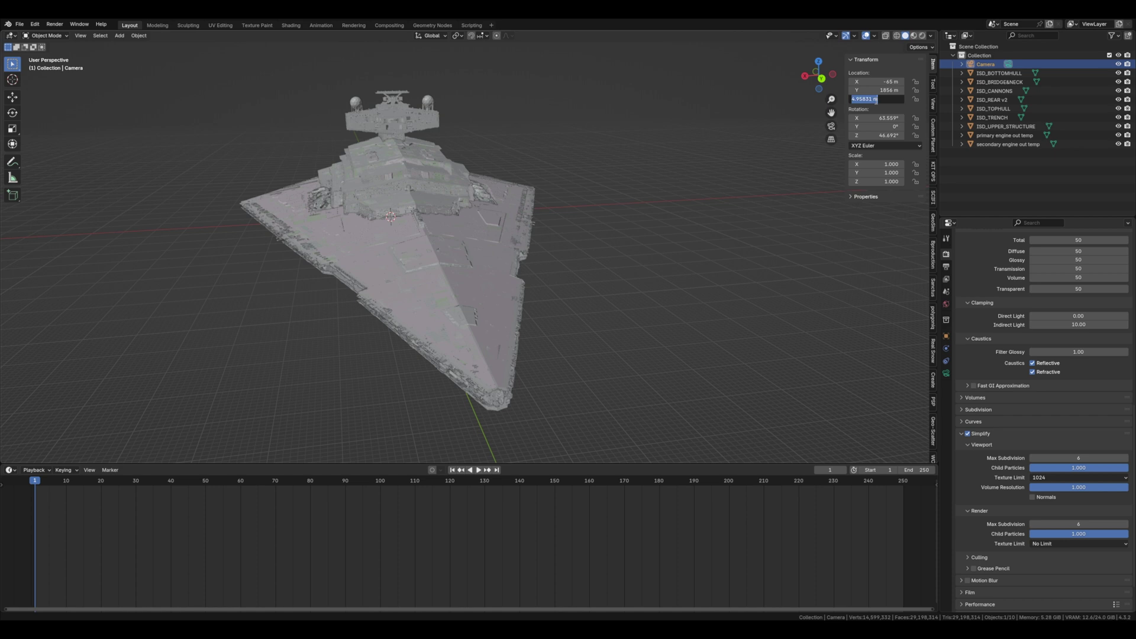
text(-118)
key(Return)
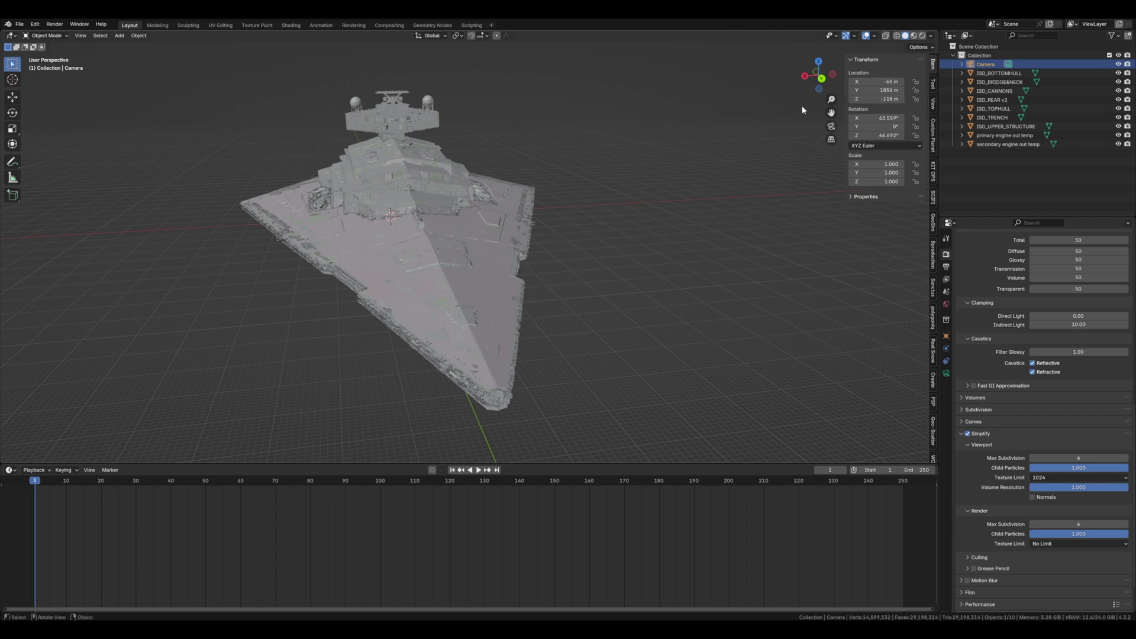
Step: Set the camera's X rotation to 90°
click(881, 119)
text(90)
key(Return)
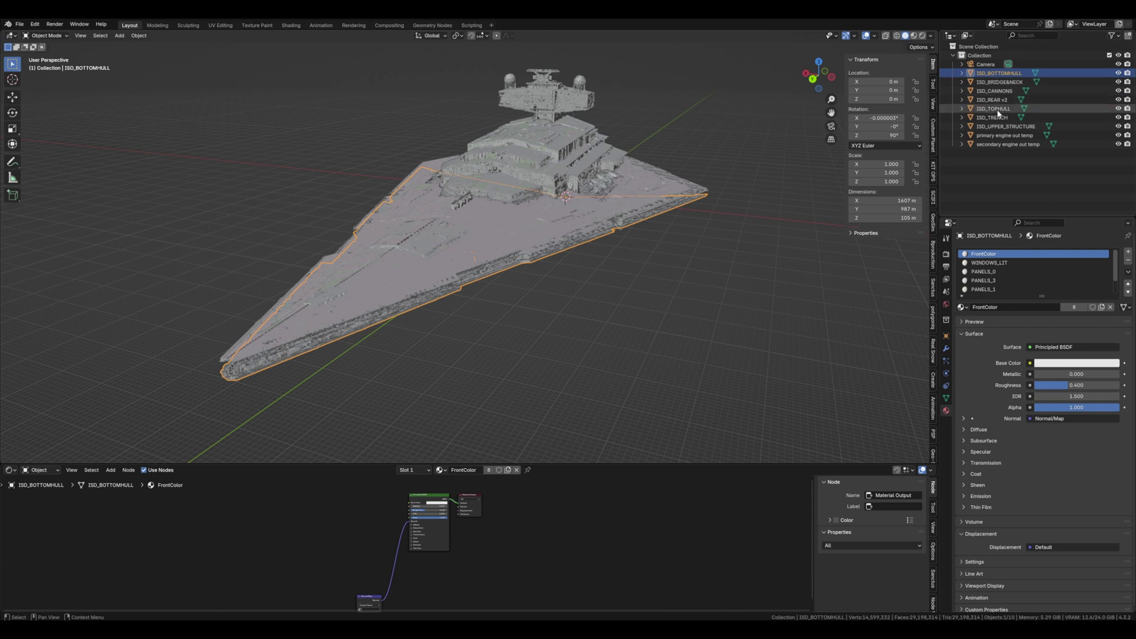
Step: Join all the ship parts into ISD_BOTTOMHULL and move the joined object into a new collection named ISD
shift+click(1001, 144)
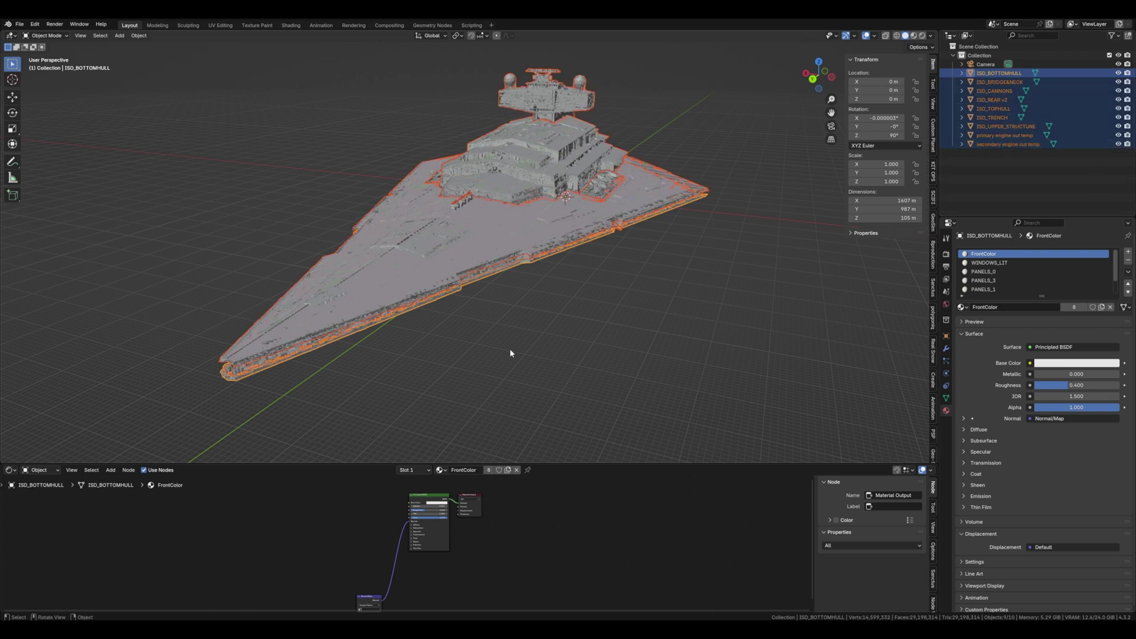
key(ctrl+j)
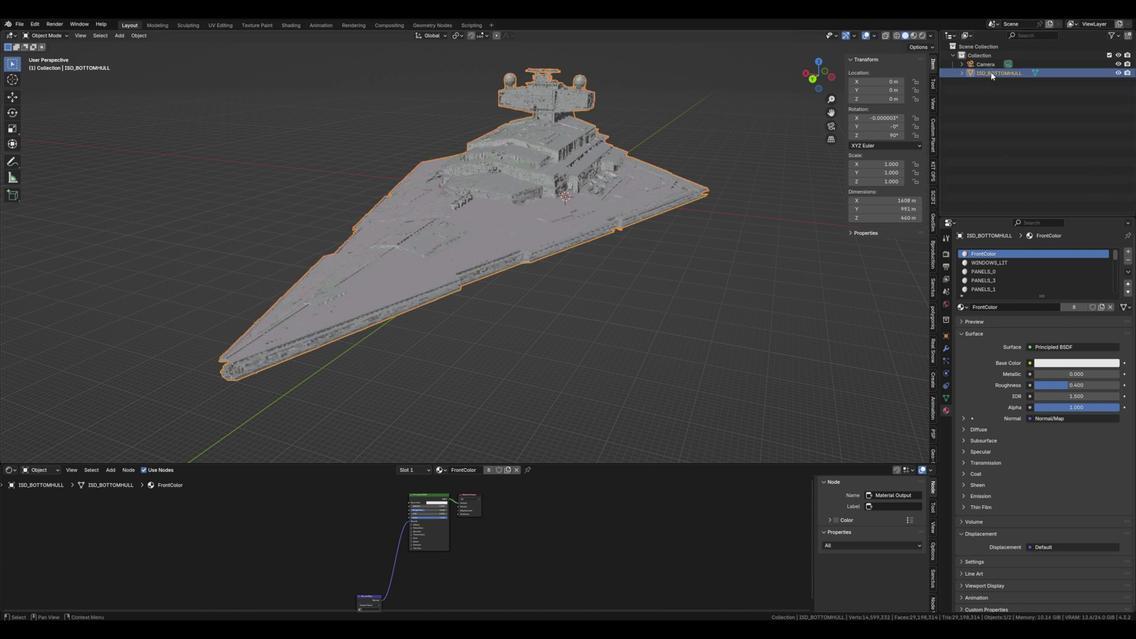
key(m)
click(992, 76)
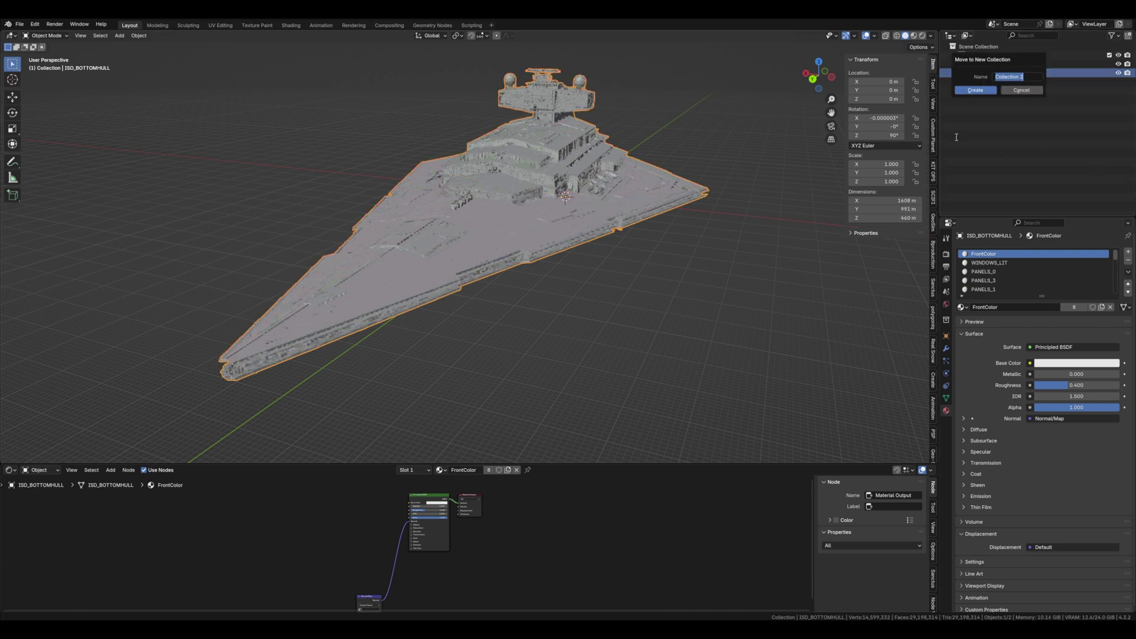
key(Return)
click(977, 92)
Step: Create a collection named ISD_Lights nested inside the ISD collection
click(994, 73)
key(m)
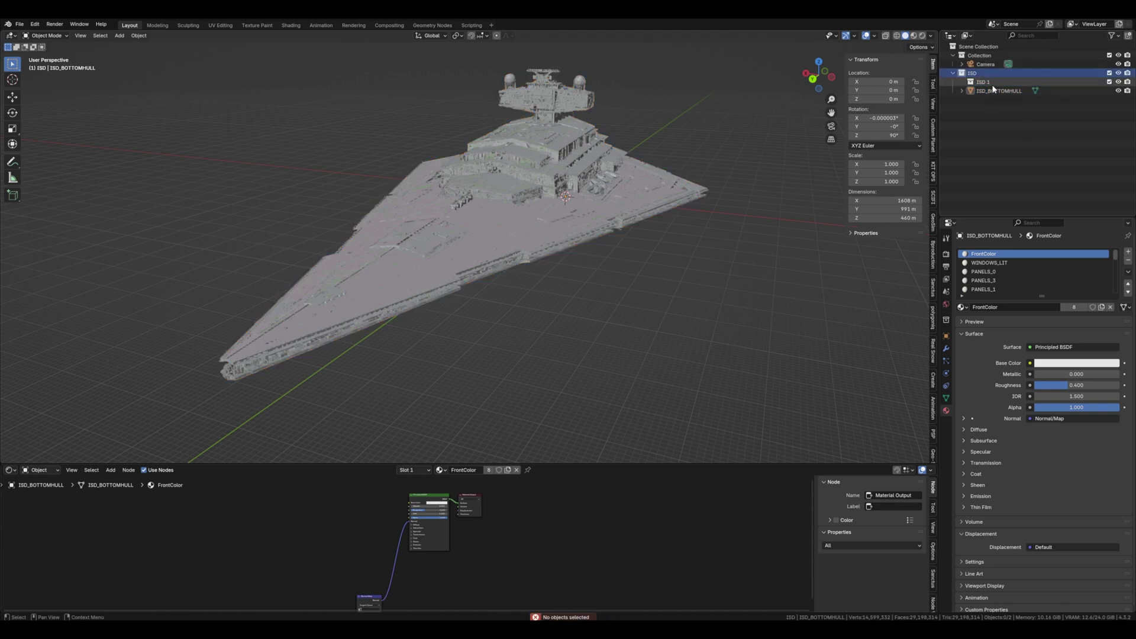
right_click(973, 73)
click(976, 74)
double_click(983, 82)
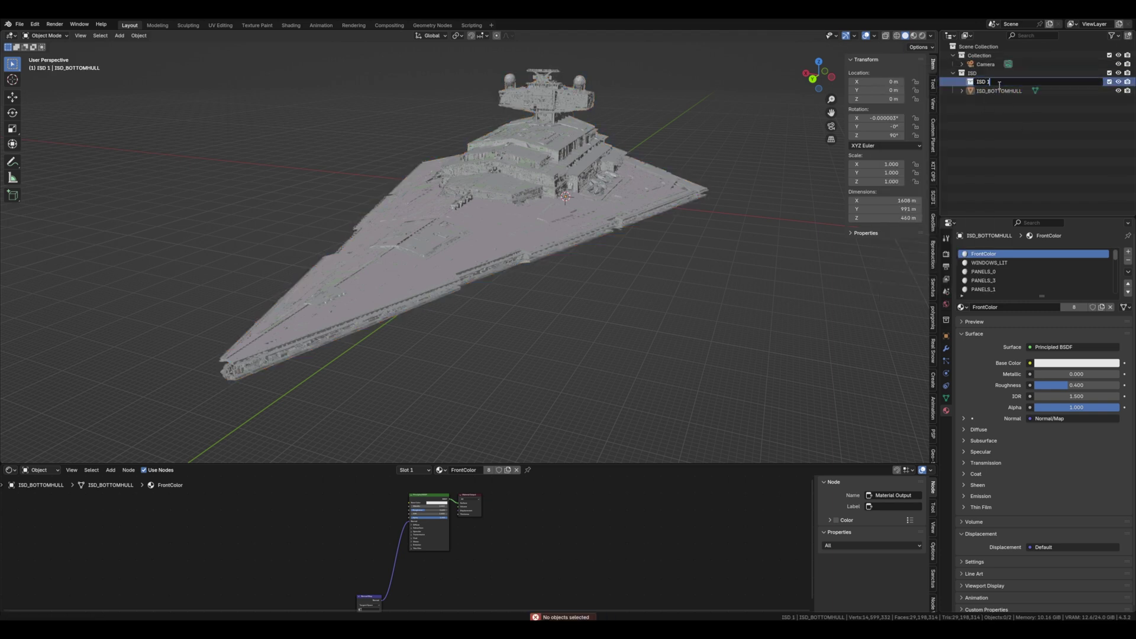
text(ISD_Lights)
key(Return)
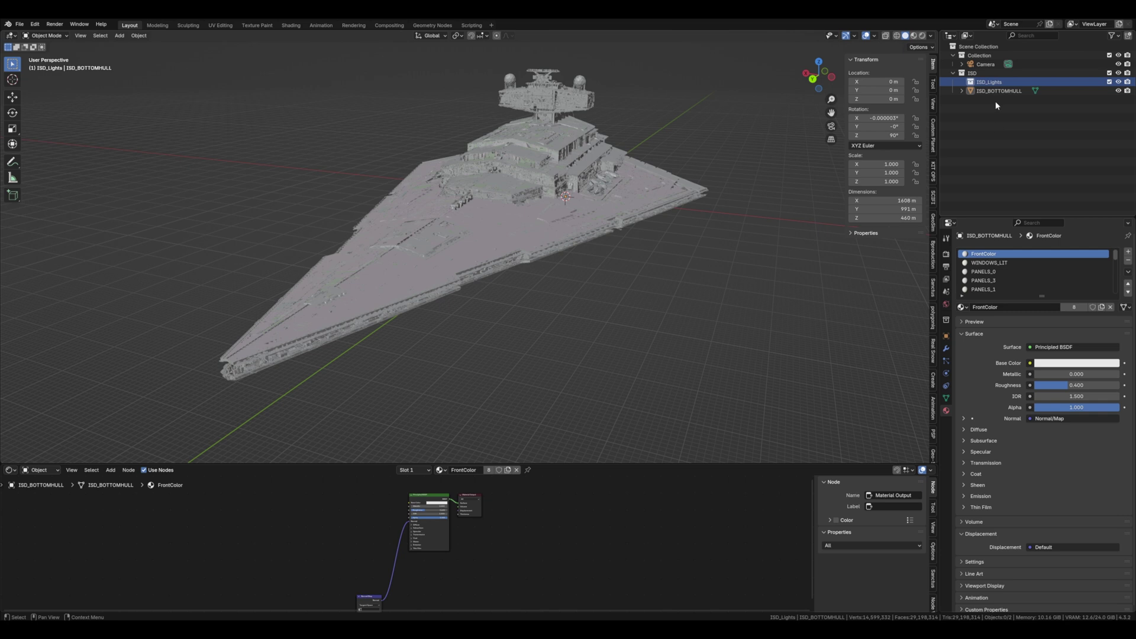
Step: Show the joined ship in Material Preview shading and delete the Normal Map node from its FrontColor material
click(992, 91)
click(915, 36)
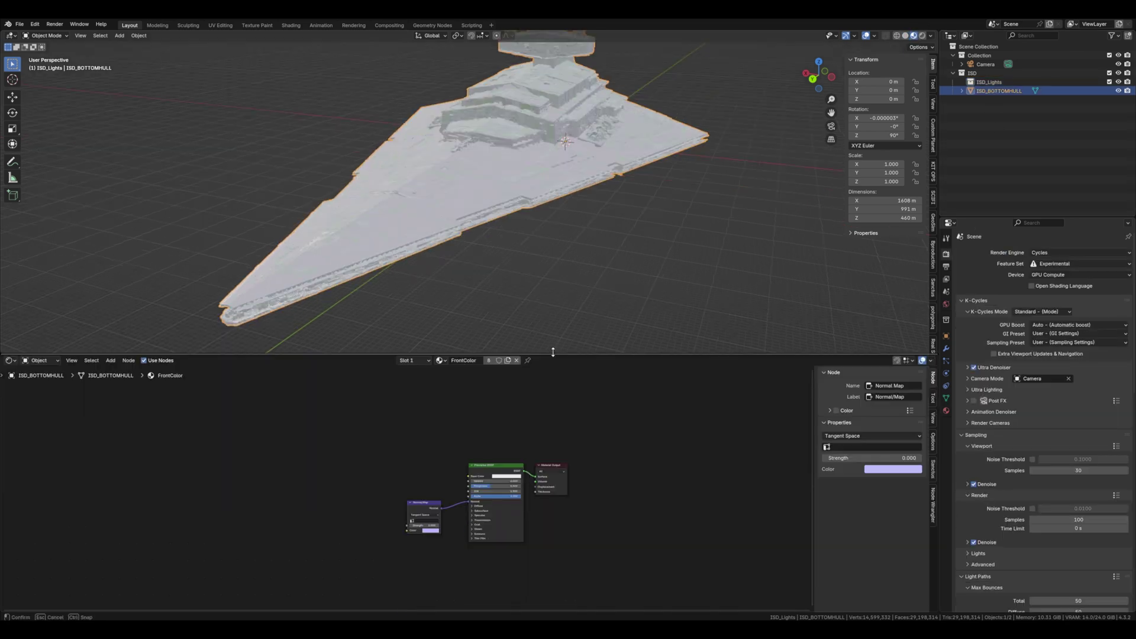
scroll(510, 427, up, 2)
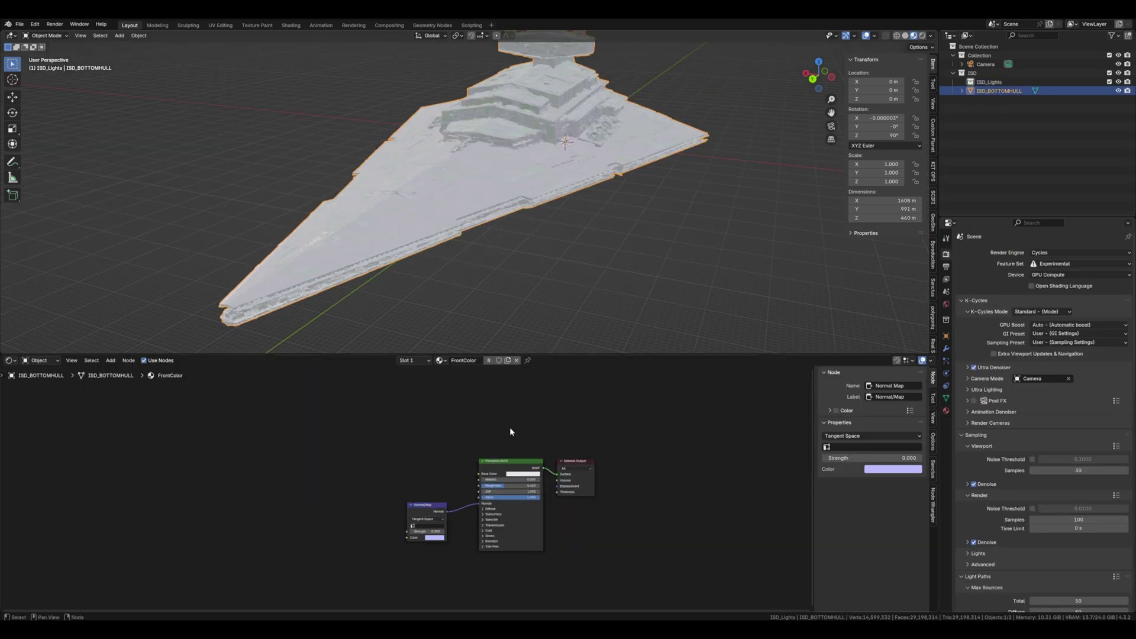
middle_drag(483, 427, 480, 432)
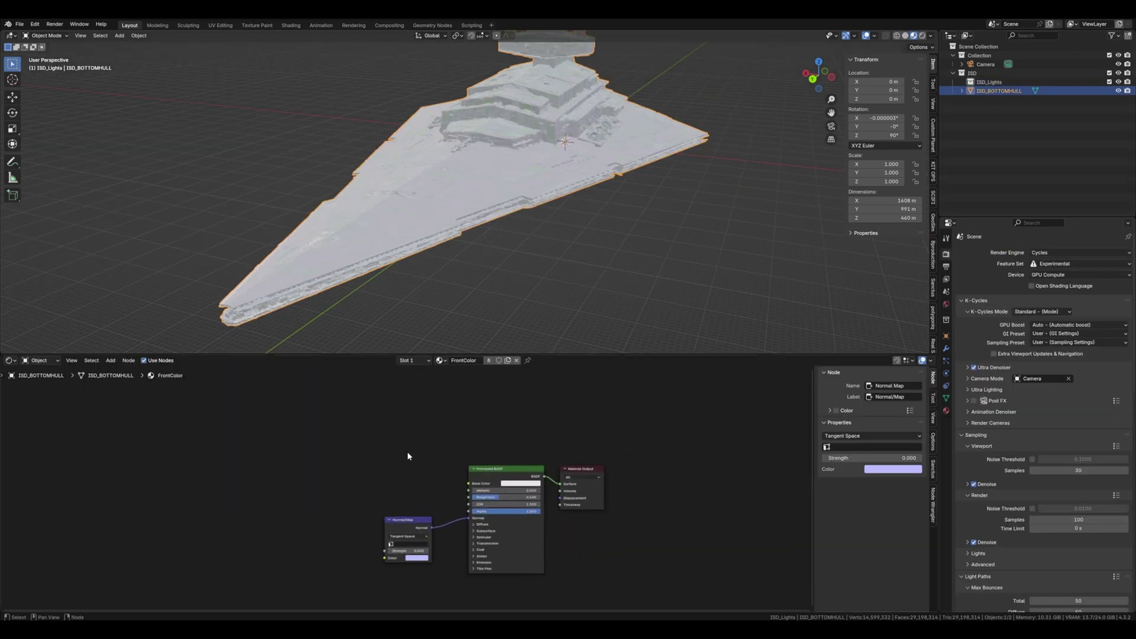
click(413, 524)
key(x)
Step: Add a Bevel node to the FrontColor material and connect it to the Principled BSDF's Normal input
key(shift+a)
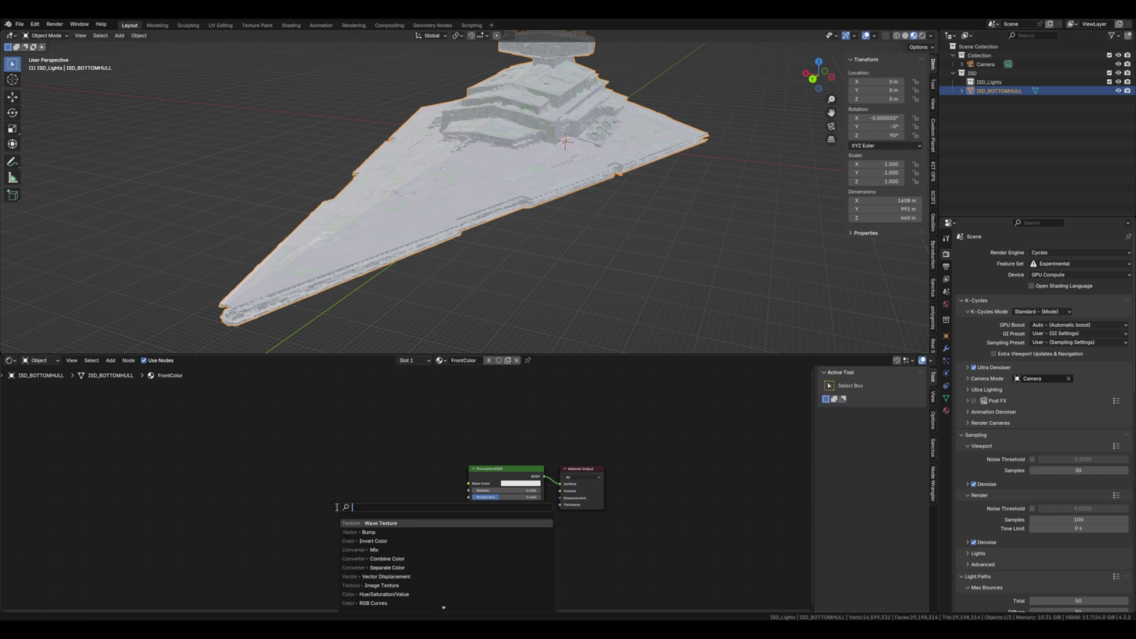
text(bevel)
key(Return)
click(379, 530)
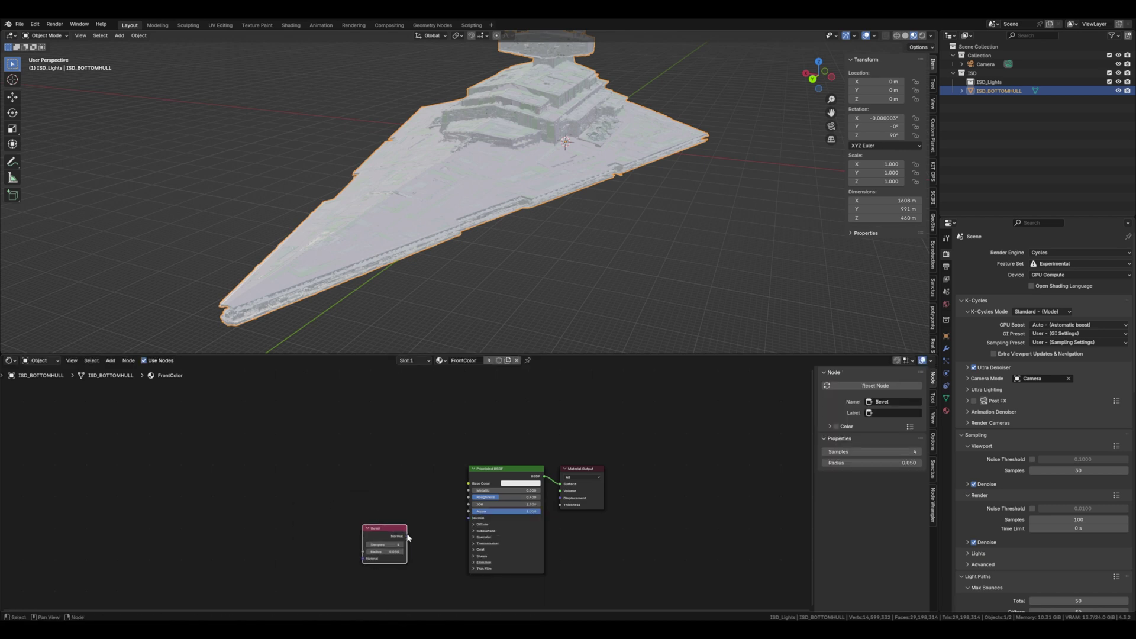
drag(406, 536, 471, 519)
Step: Set the Bevel node to 12 samples and a radius of 0.25, and move it nearer to the Principled BSDF
drag(399, 545, 415, 545)
scroll(405, 509, up, 5)
middle_drag(418, 542, 469, 470)
scroll(451, 508, up, 6)
click(421, 515)
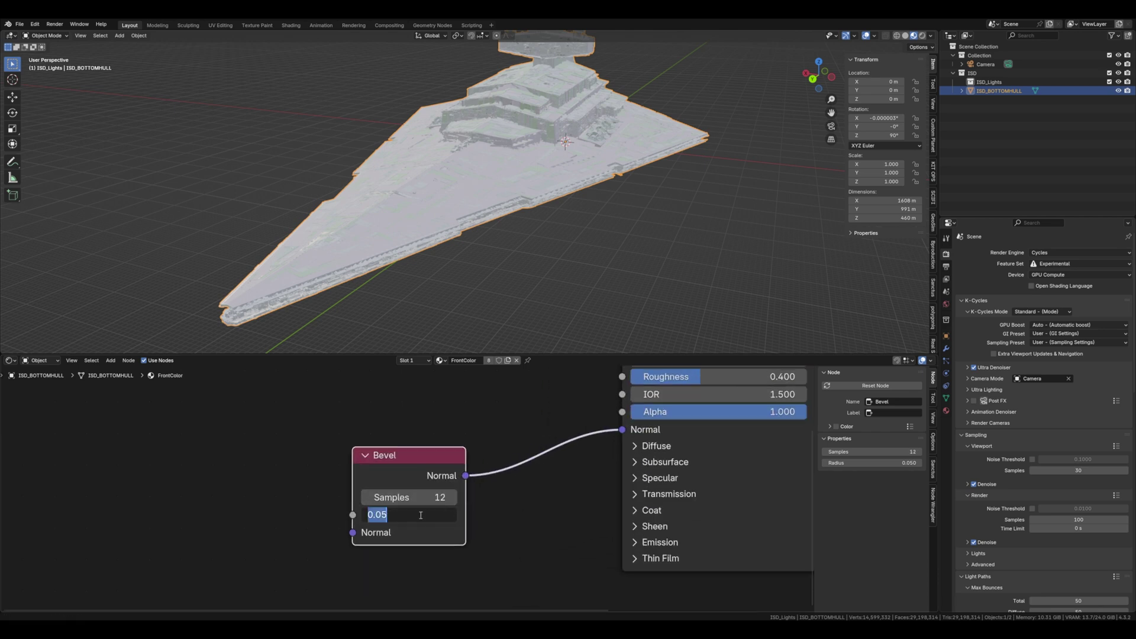
text(0.25)
key(Return)
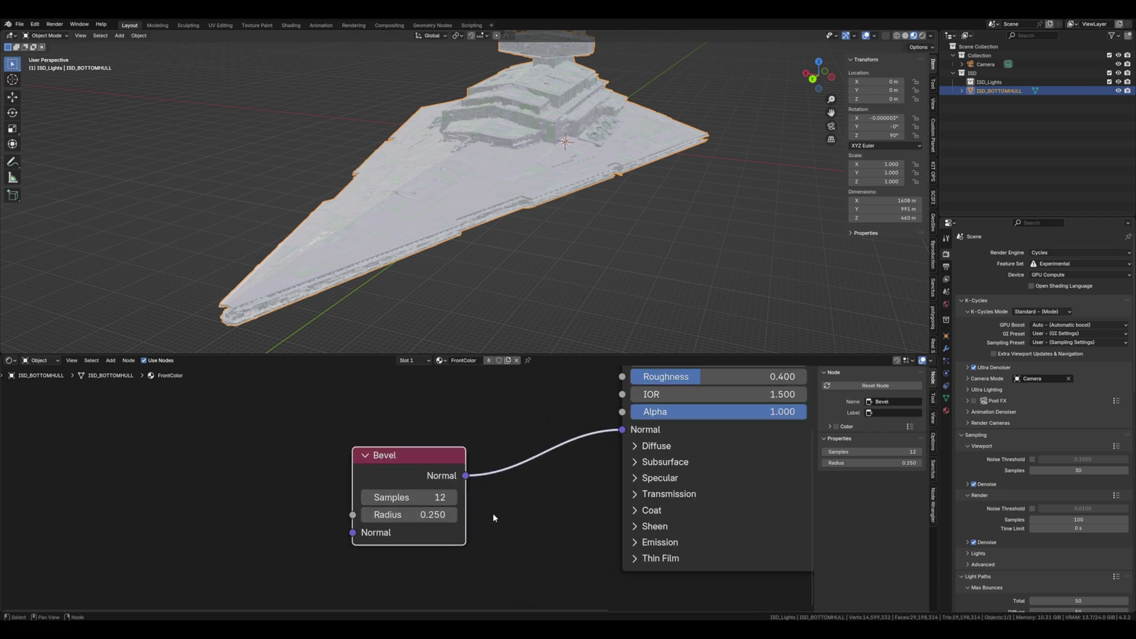
scroll(491, 513, down, 5)
scroll(491, 515, down, 2)
click(430, 441)
drag(407, 478, 424, 481)
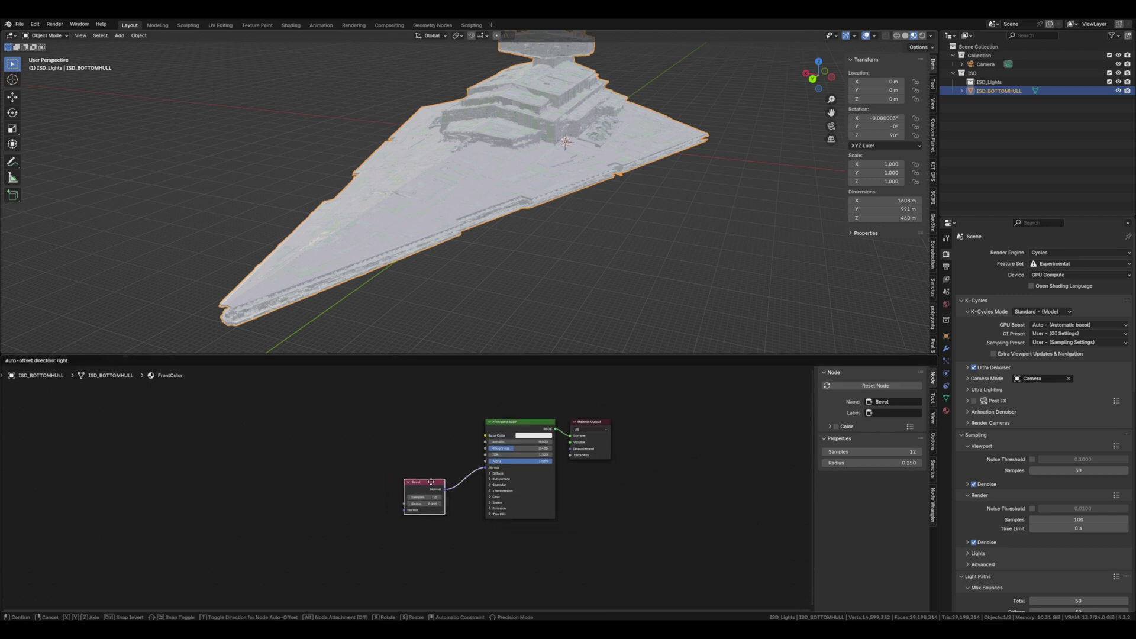
Step: Add a Mix Color node, connect its result to the Principled BSDF's Base Color, and space out the output node
middle_drag(407, 428, 420, 449)
click(419, 448)
key(shift+a)
click(420, 448)
text(mix)
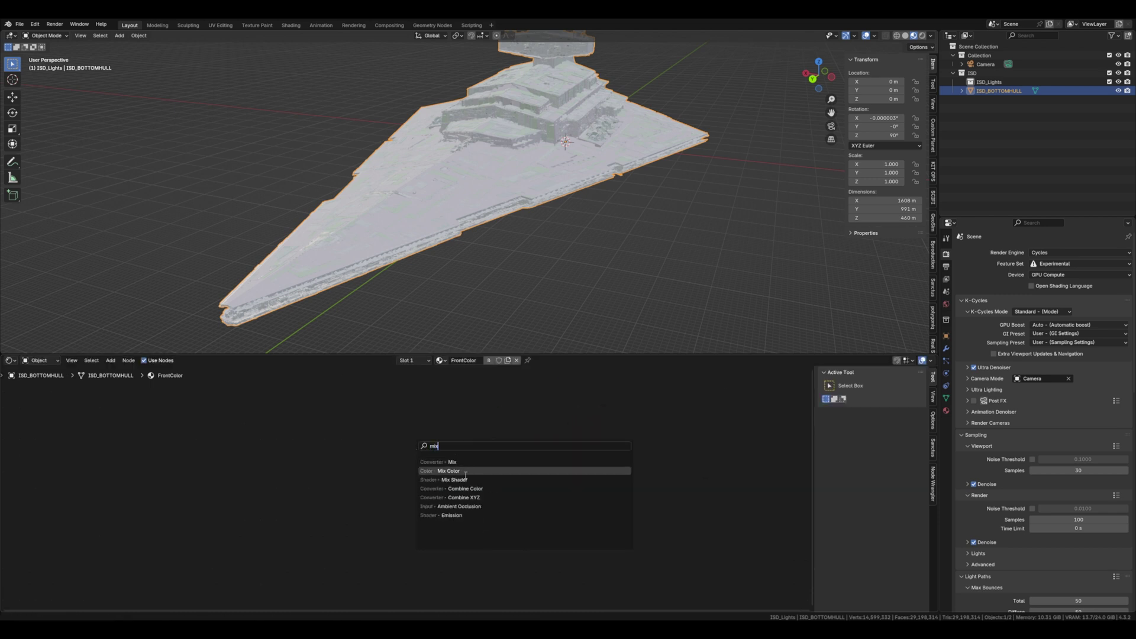
key(Return)
click(404, 413)
drag(445, 424, 497, 456)
drag(599, 444, 641, 457)
click(423, 419)
Step: Add a Color Ramp node and connect its Color output to the Mix node's Factor
key(shift+a)
click(298, 422)
text(color)
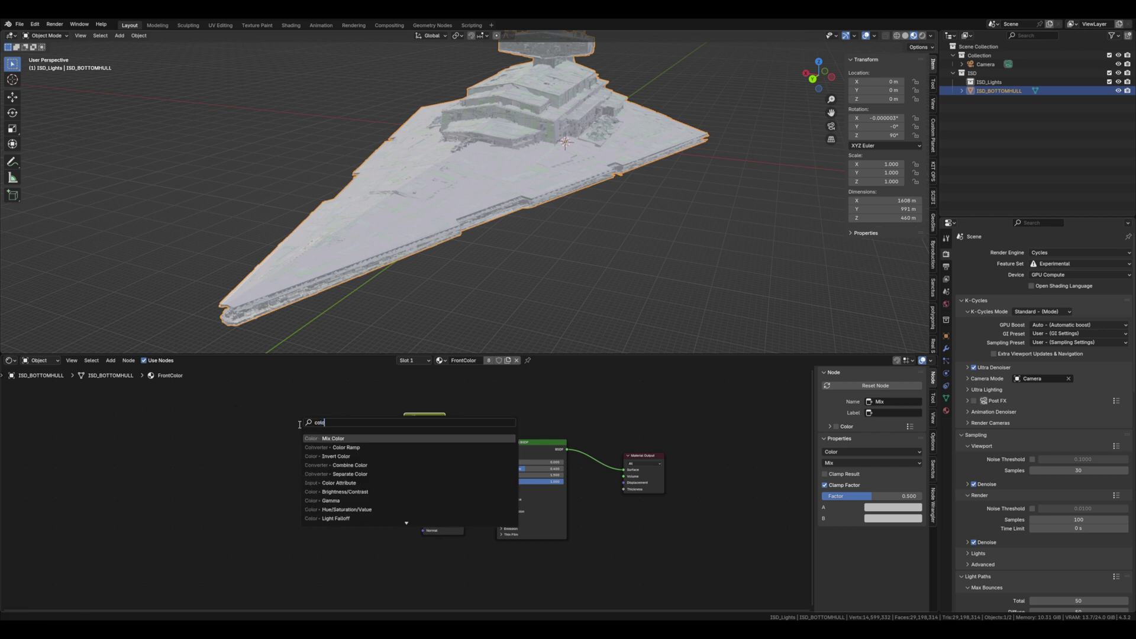
key(Down)
key(Return)
click(281, 413)
drag(350, 423, 404, 460)
Step: Add a Noise Texture node and connect its Color output to the Color Ramp's Fac input
key(shift+a)
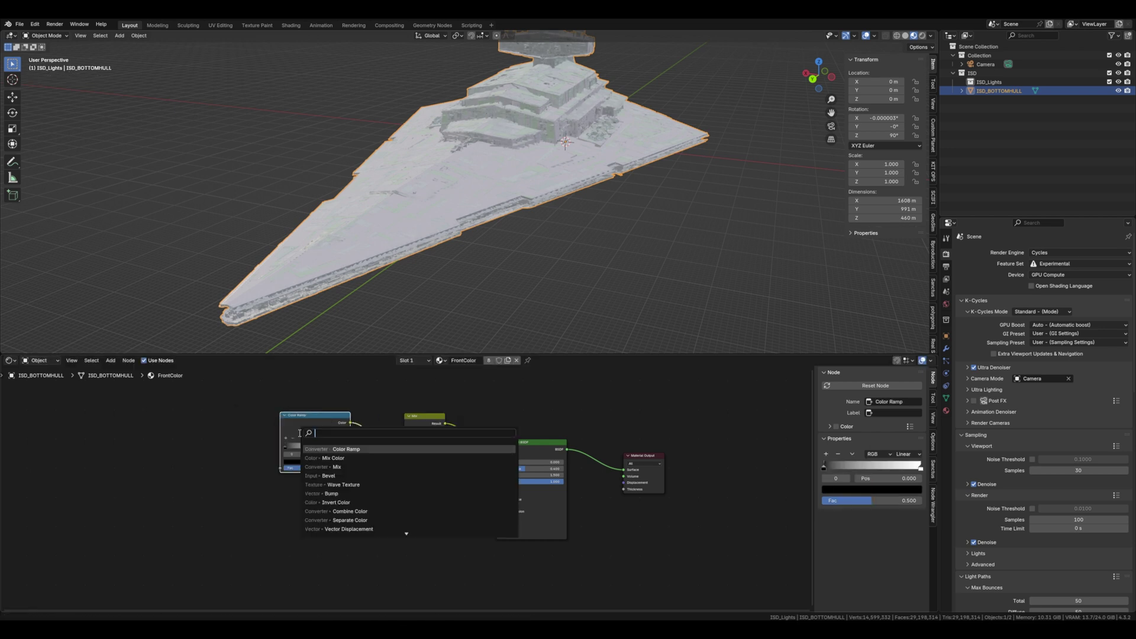
text(nois)
key(Return)
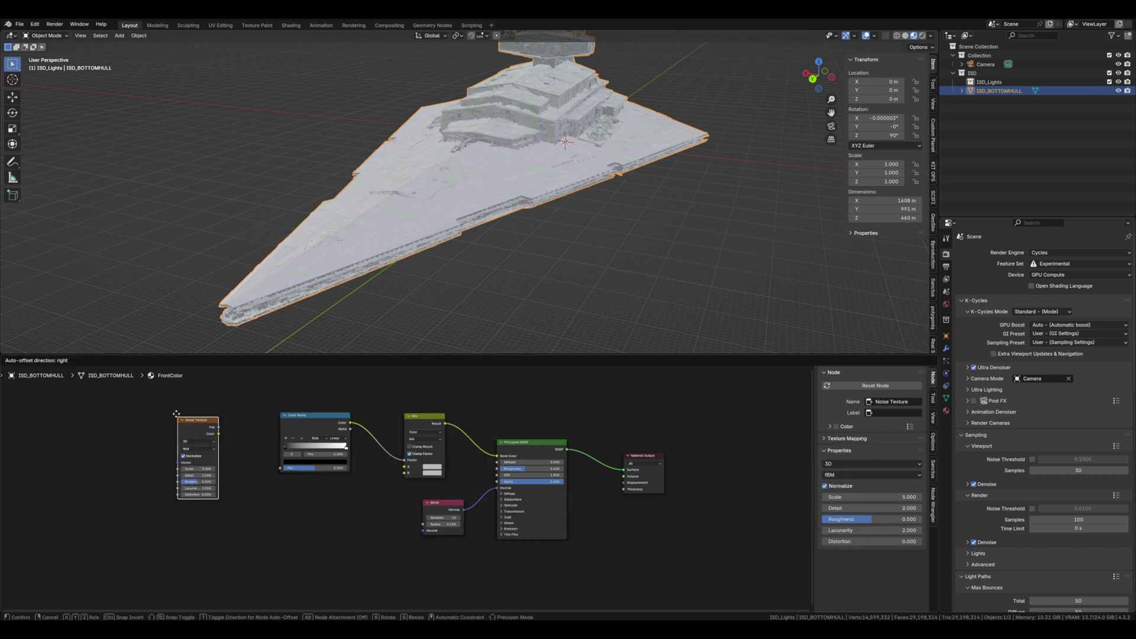
click(209, 428)
drag(214, 425, 280, 467)
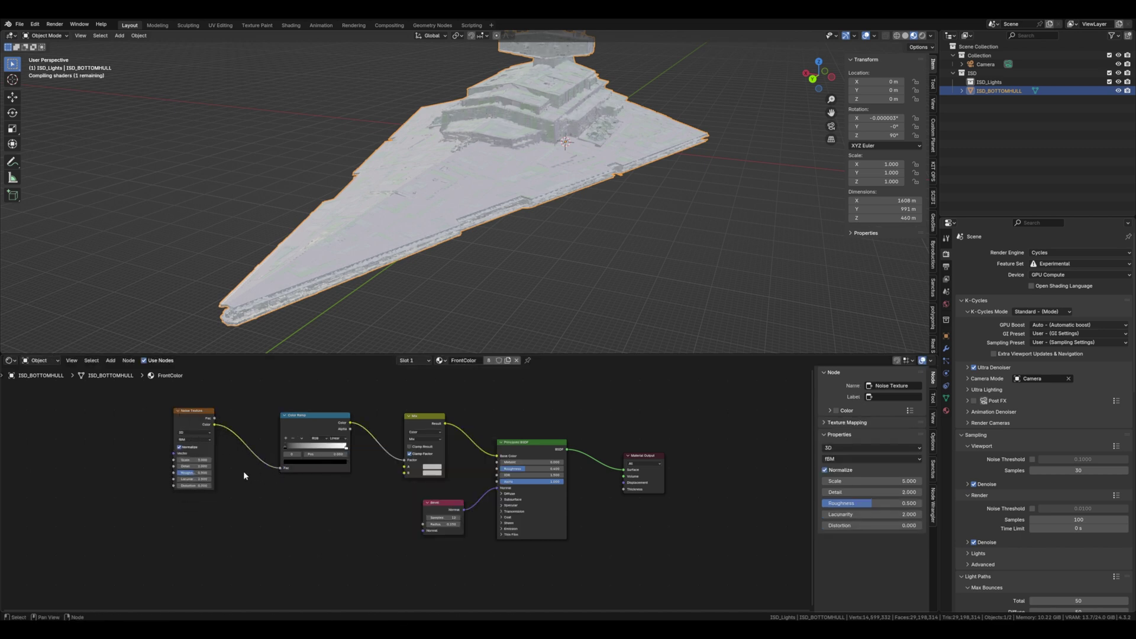
Step: Set the Noise Texture's Scale to 109 and its Detail to 15
scroll(306, 517, up, 4)
click(369, 493)
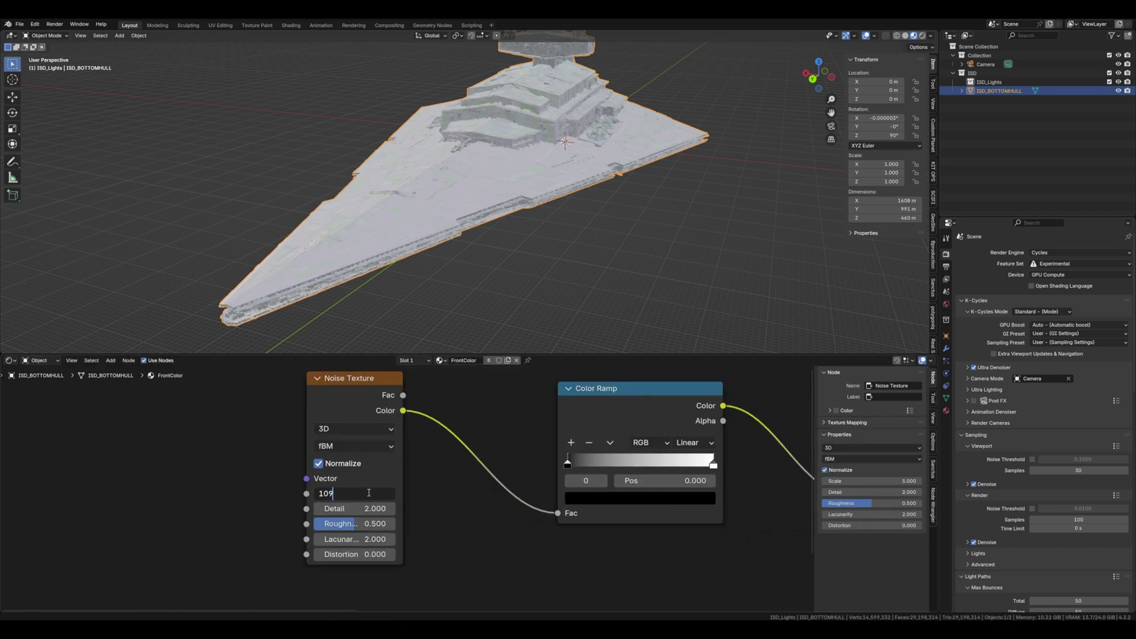
text(109)
key(Return)
click(355, 508)
text(15)
key(Return)
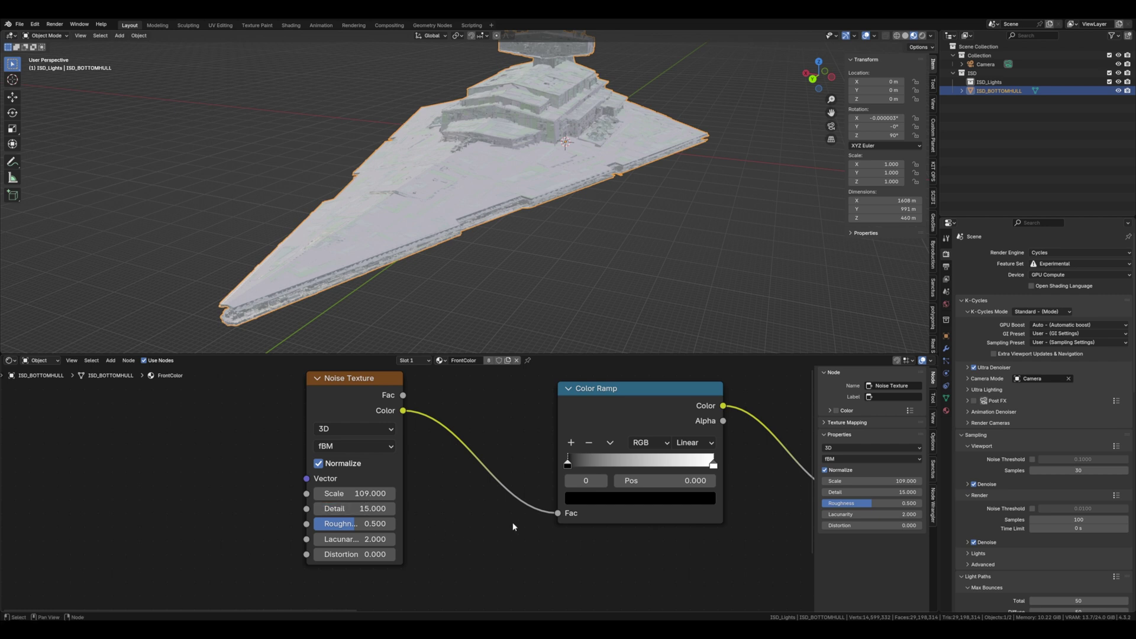
middle_drag(513, 527, 339, 551)
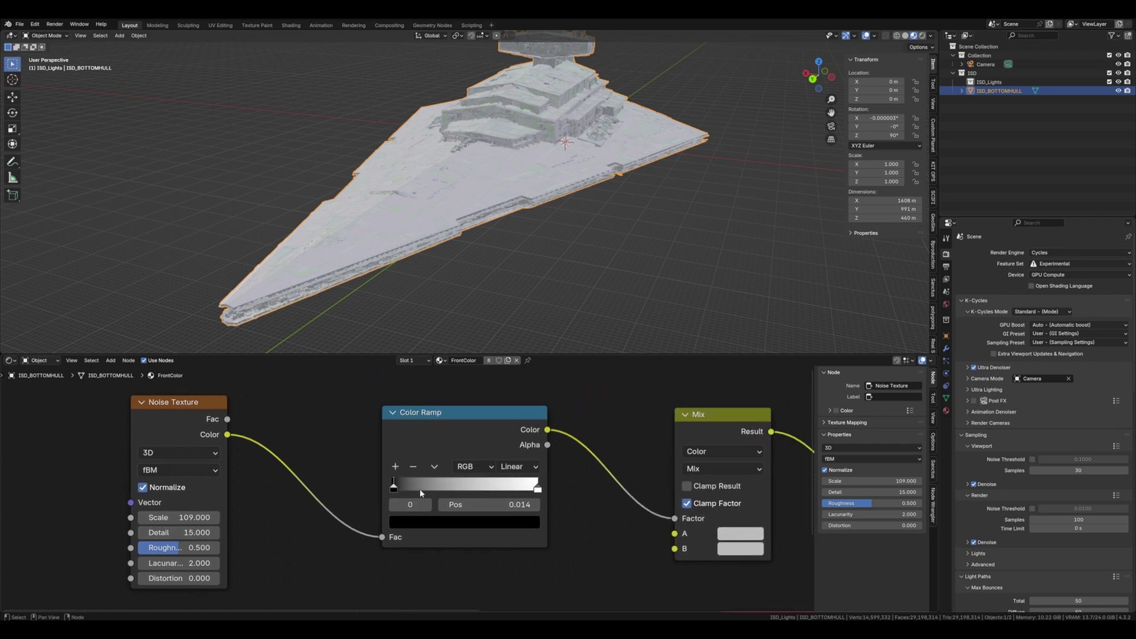
Step: Tighten the Color Ramp by moving the black stop inward to about one fifth and the white stop to position 0.405
drag(420, 490, 429, 491)
drag(538, 488, 451, 492)
scroll(448, 496, down, 3)
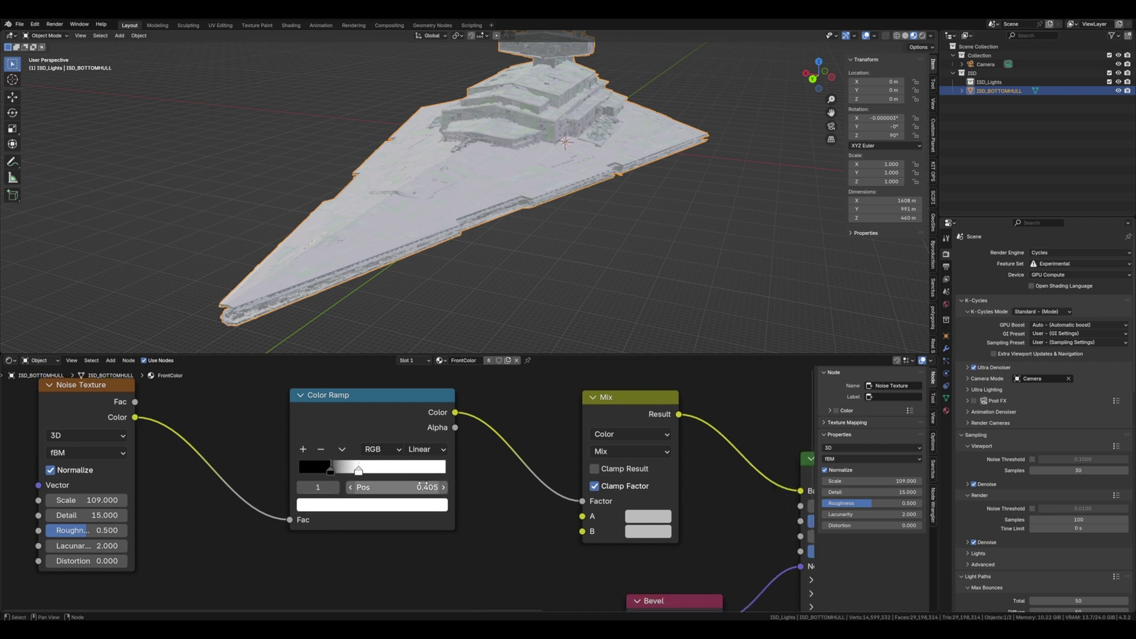
Step: Add an RGB node, connect its Color output to the Mix node's B input, and darken the Mix node's A colour to #313131FF
key(shift+a)
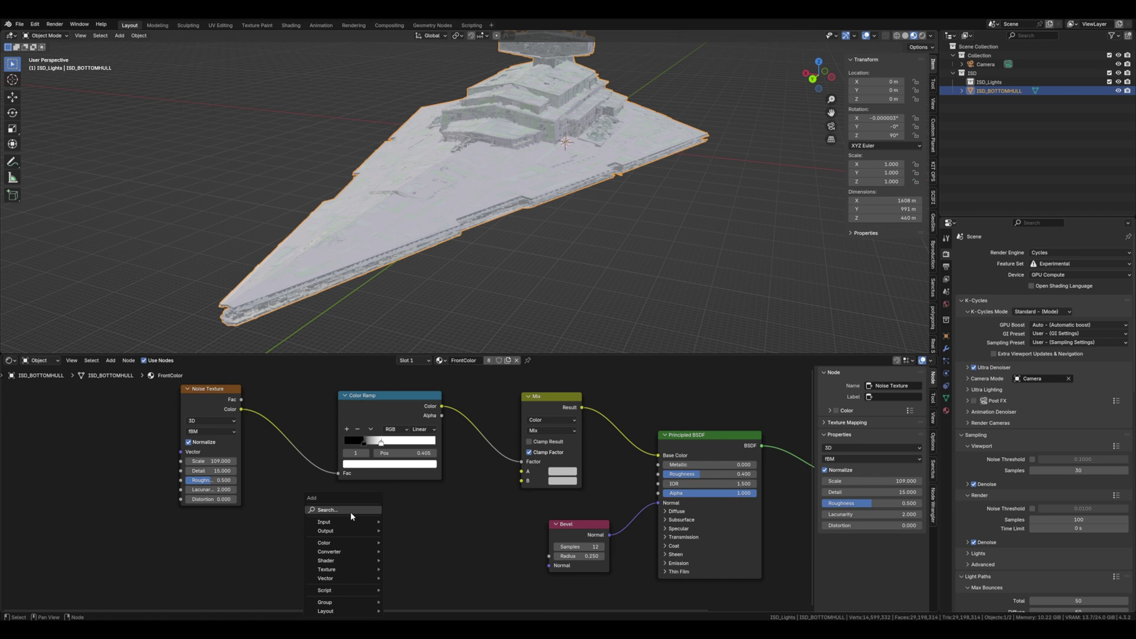
text(rgb)
click(363, 529)
click(374, 527)
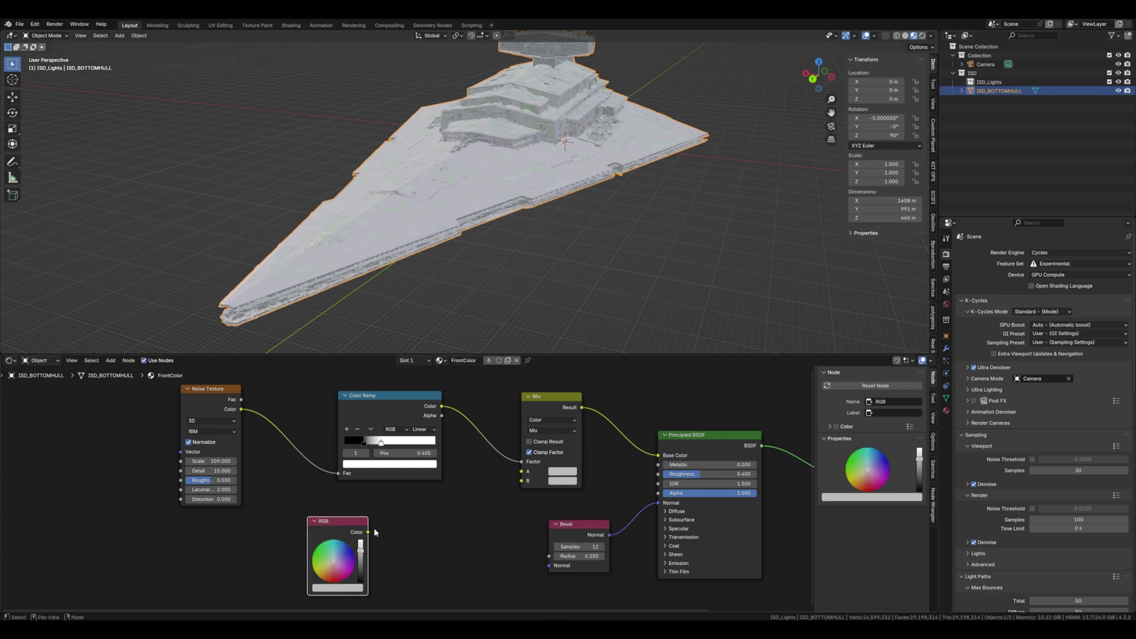
drag(368, 532, 558, 481)
click(571, 471)
drag(627, 390, 628, 382)
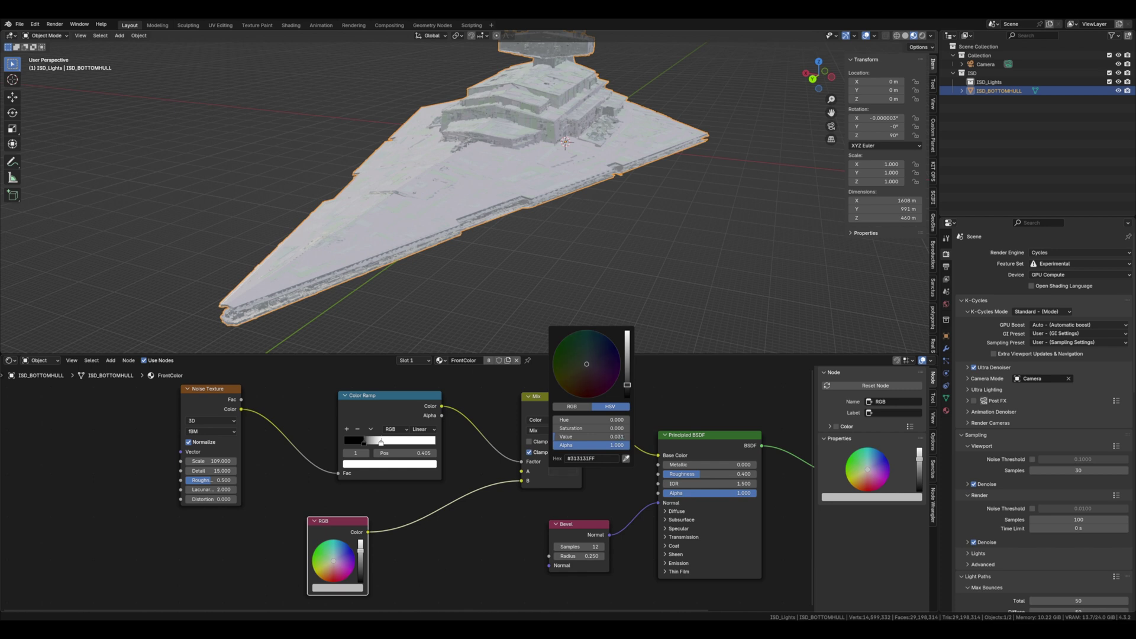
Step: Set the RGB node's colour to hex #D9D1C9FF
click(346, 588)
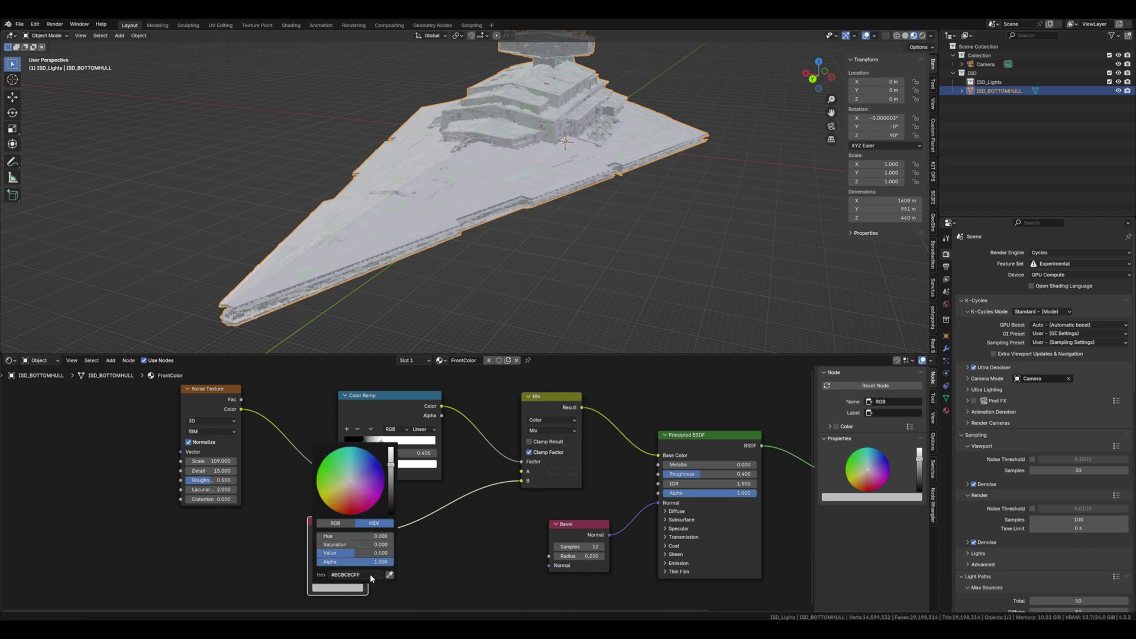
key(ctrl+v)
click(392, 577)
scroll(364, 576, up, 8)
middle_drag(363, 576, 456, 555)
click(414, 579)
click(449, 555)
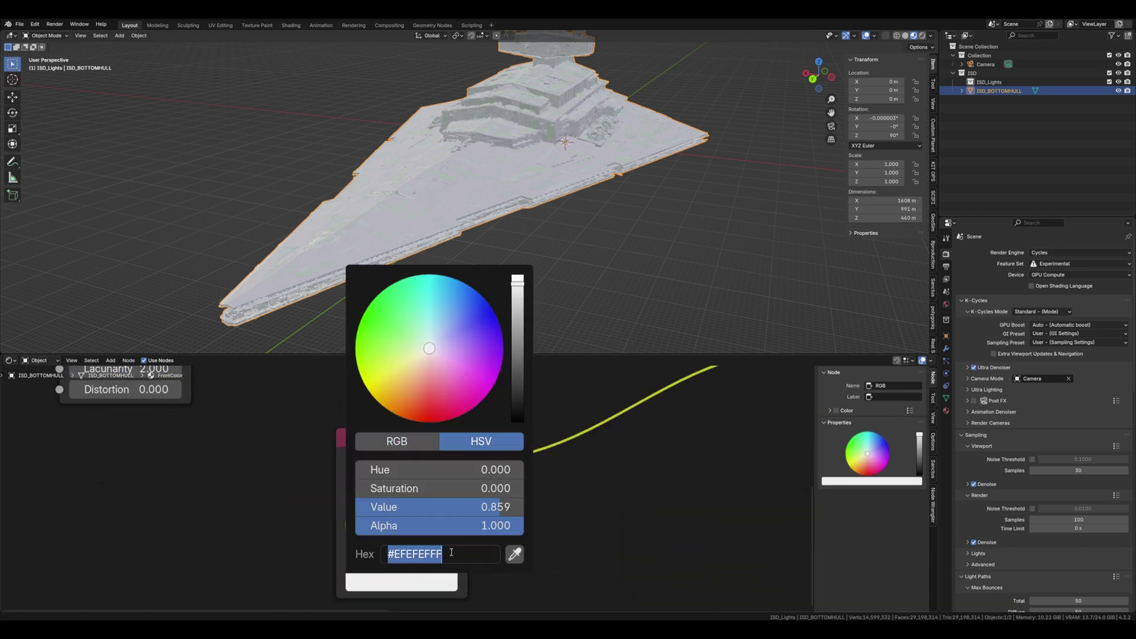
text(#D9D1C9FF)
key(Return)
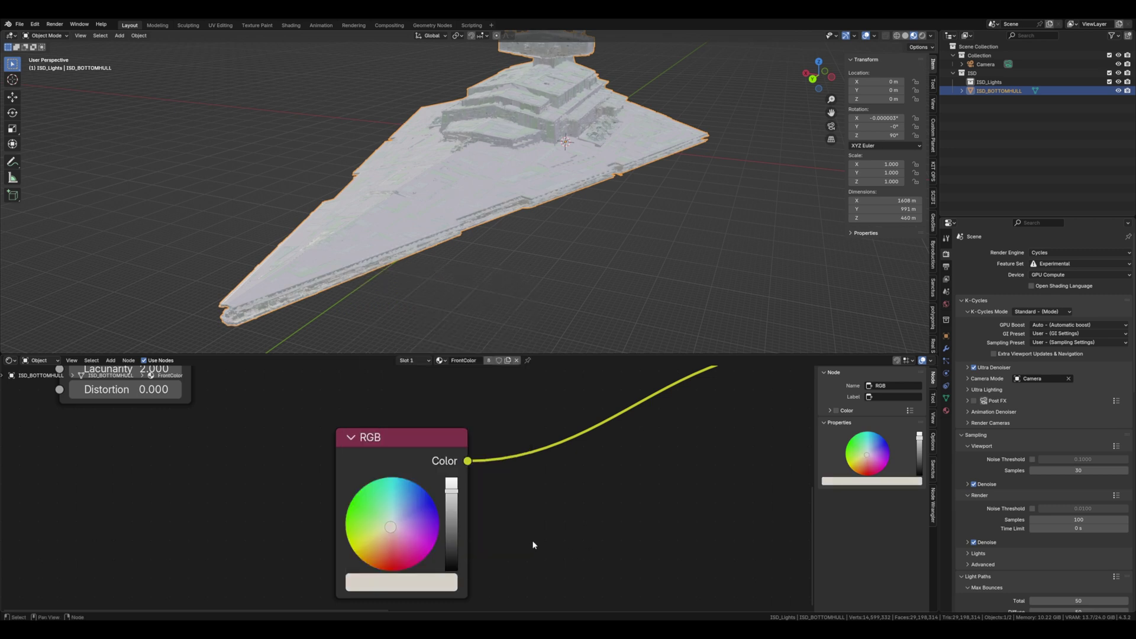
Step: Set the Principled BSDF's Roughness to 0.741 and its IOR to 2
scroll(534, 545, down, 13)
middle_drag(541, 502, 437, 532)
scroll(437, 531, up, 1)
middle_drag(600, 441, 420, 471)
scroll(452, 481, up, 8)
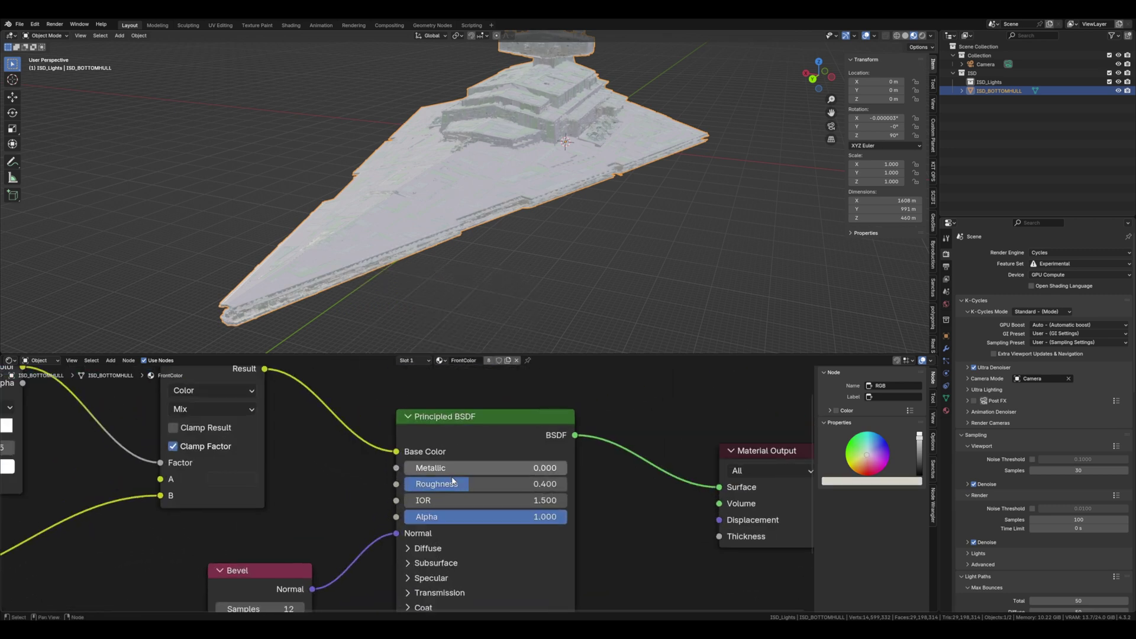
click(482, 480)
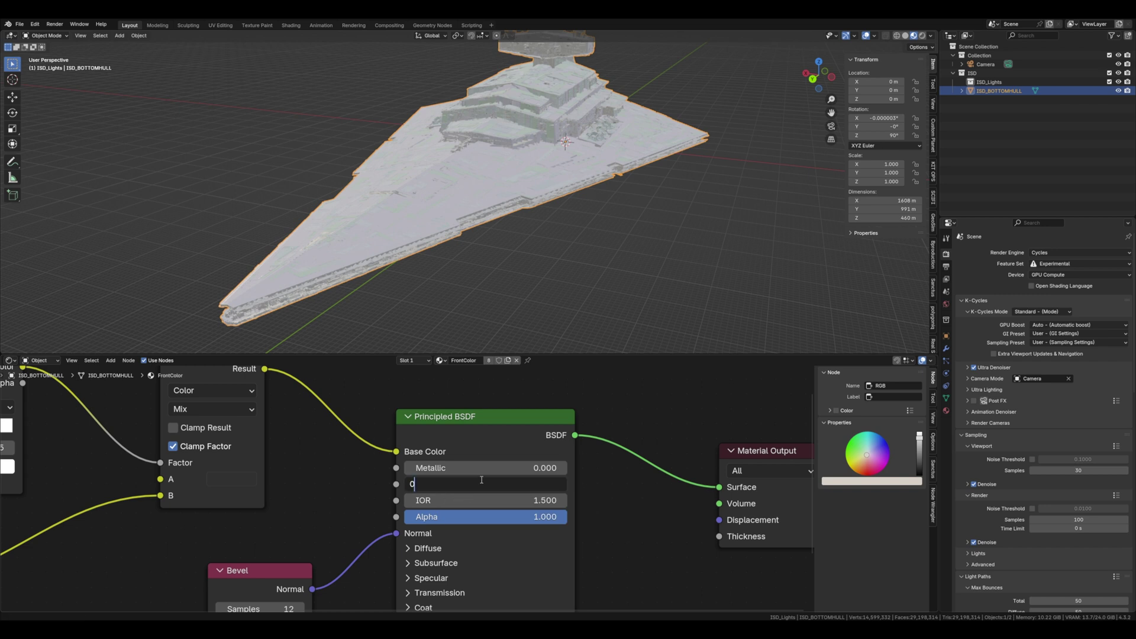
key(Return)
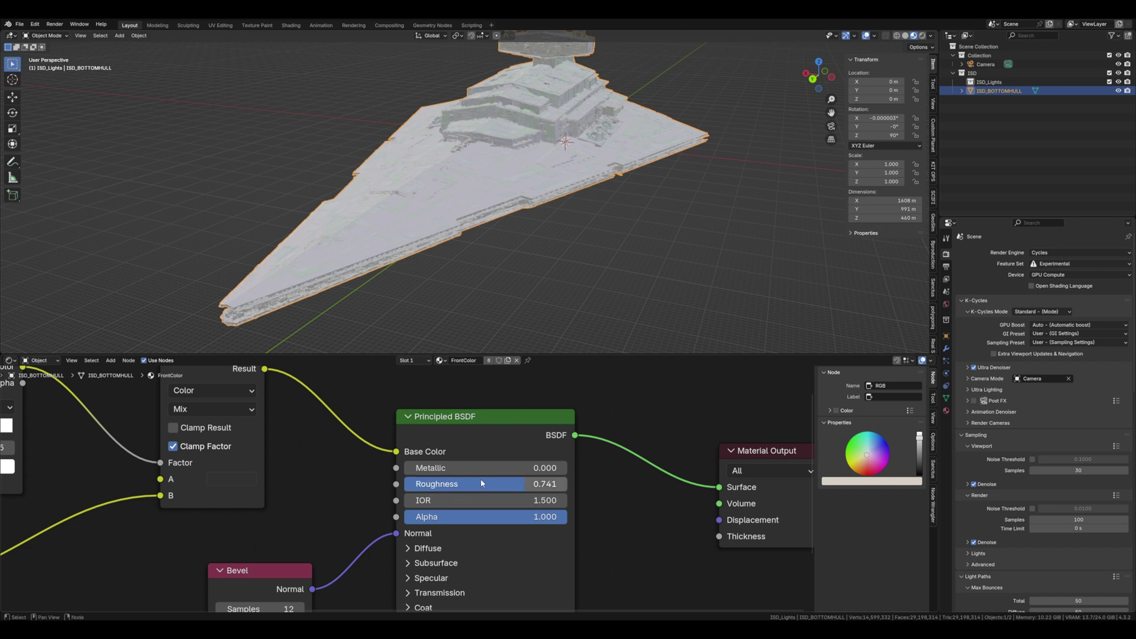
click(525, 497)
text(2)
key(Return)
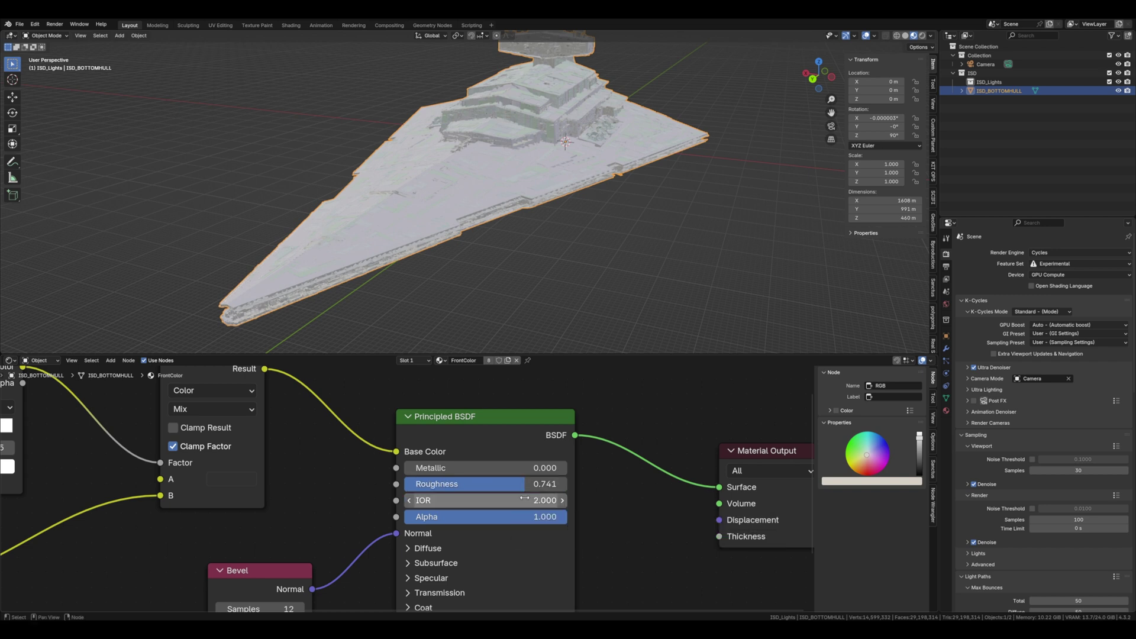
Step: Combine all FrontColor nodes except the Material Output into one node group and return to the material's main node tree
scroll(637, 523, down, 15)
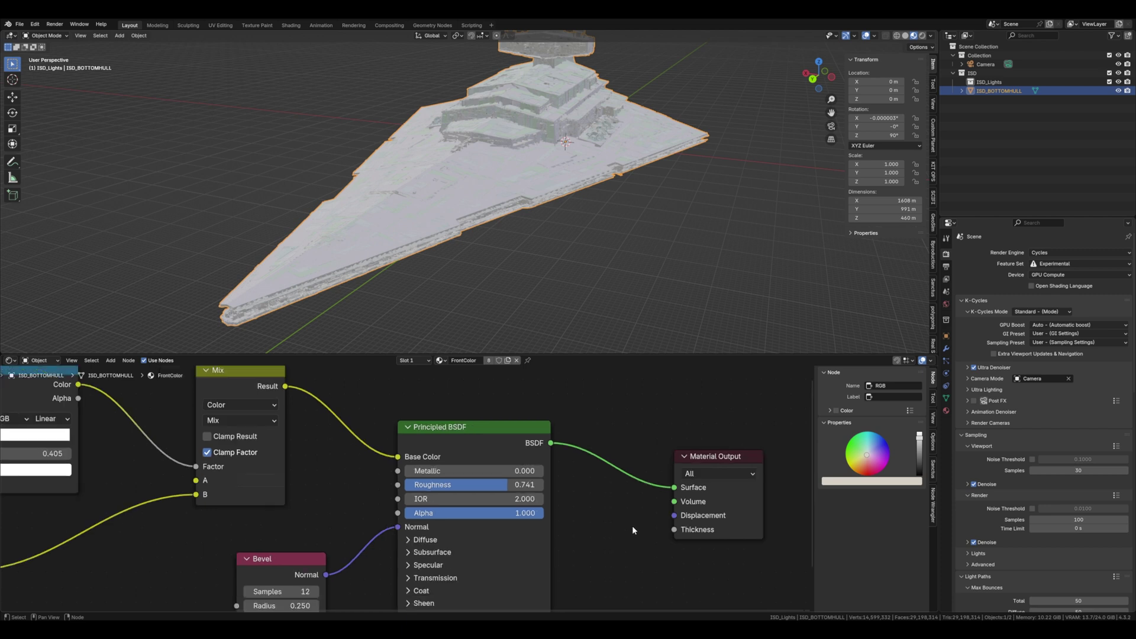
middle_drag(498, 553, 559, 526)
scroll(473, 532, down, 2)
middle_drag(447, 538, 446, 548)
drag(261, 566, 495, 432)
drag(197, 543, 481, 428)
right_click(476, 460)
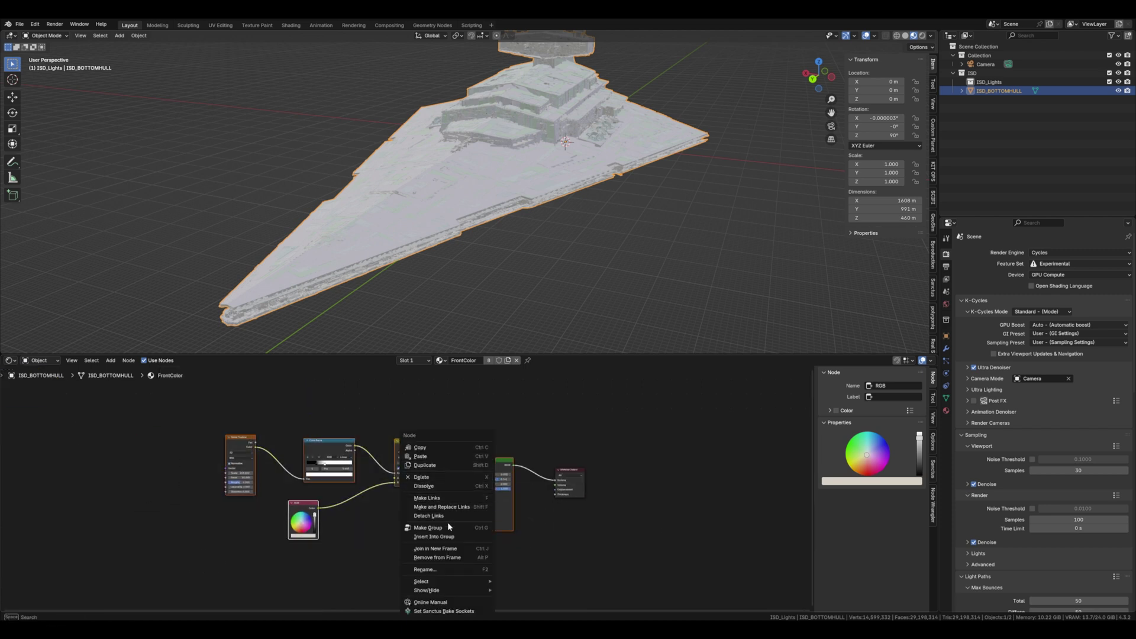
click(427, 527)
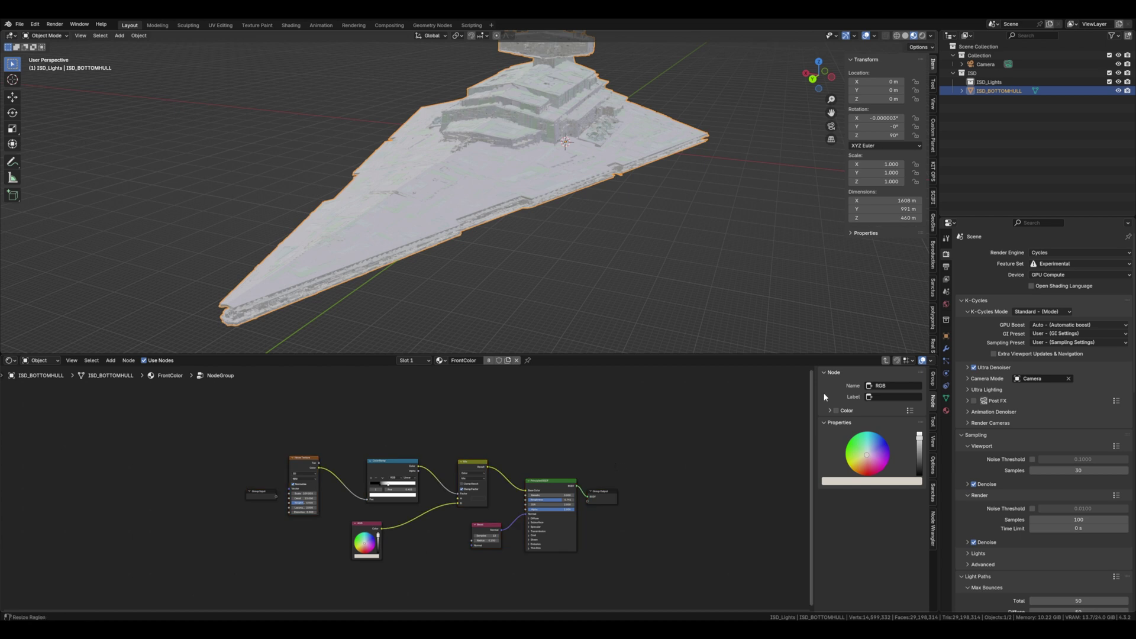
key(Tab)
drag(358, 468, 559, 462)
middle_drag(559, 461, 462, 462)
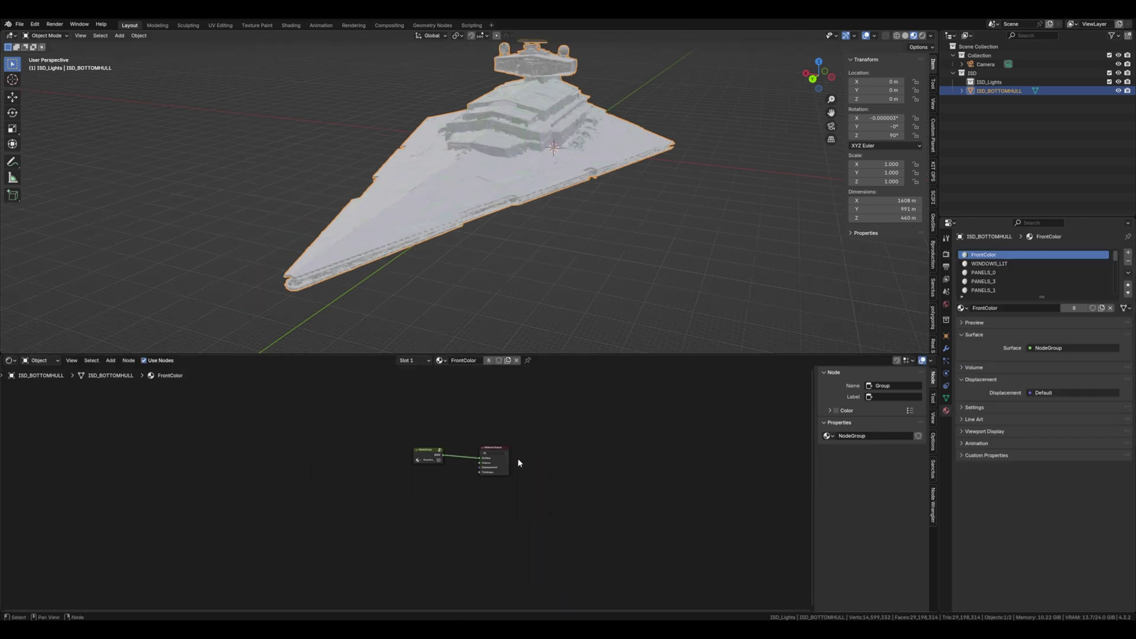
scroll(519, 463, up, 3)
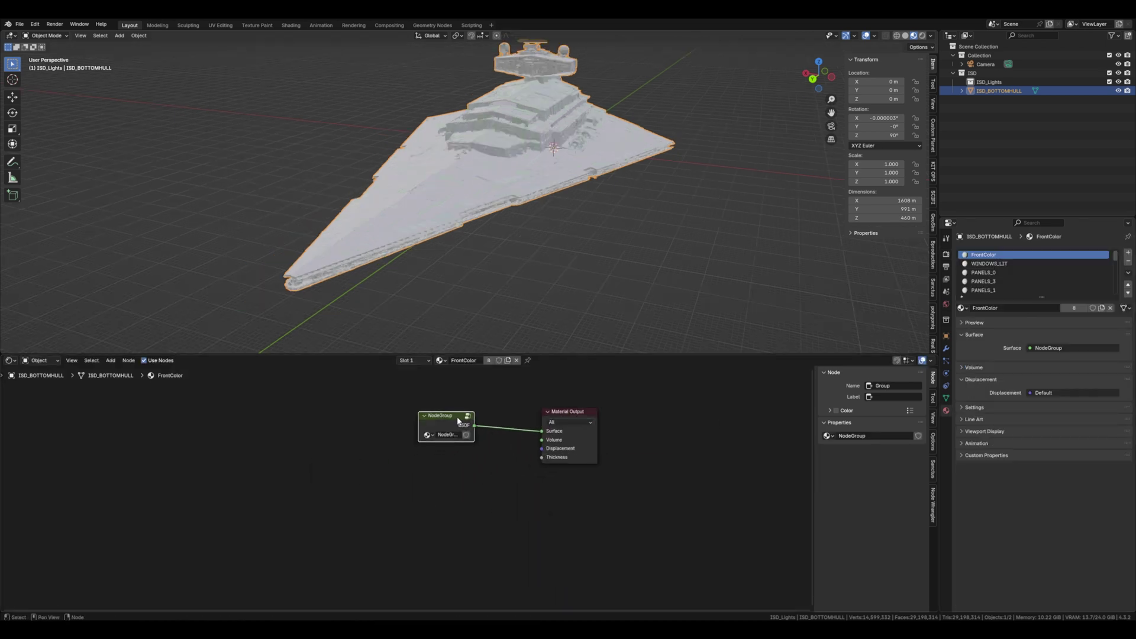
Step: Replace the PANELS_0 material's Principled BSDF and Normal Map nodes with the copied NodeGroup, connected to the Material Output's Surface
click(985, 273)
scroll(414, 452, down, 3)
click(328, 458)
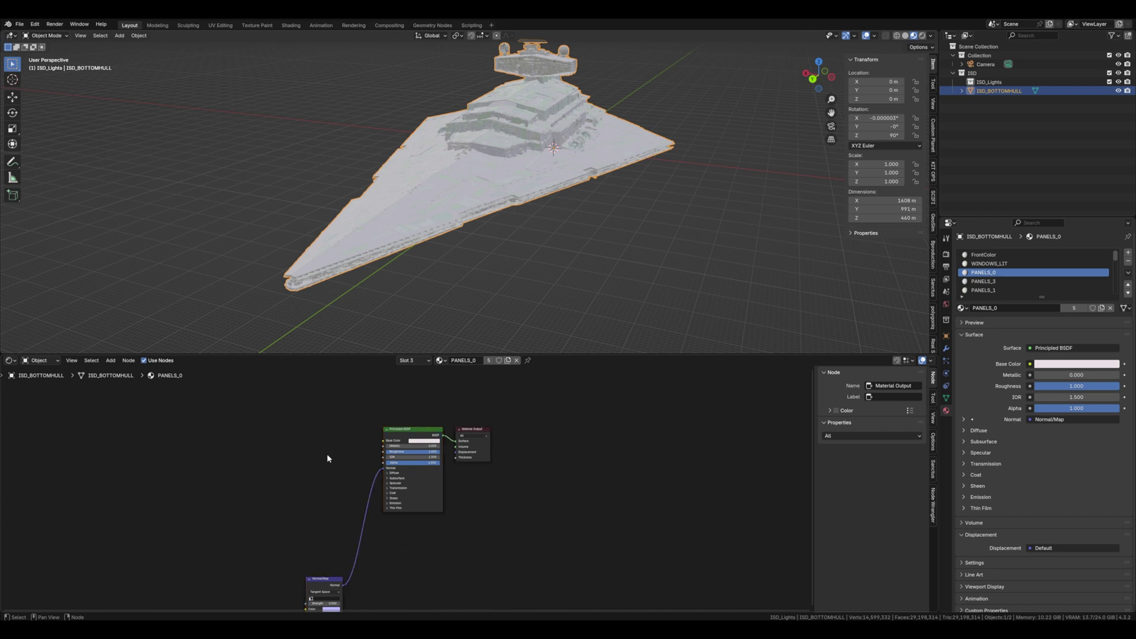
key(ctrl+v)
drag(431, 562, 397, 496)
key(x)
click(329, 580)
key(x)
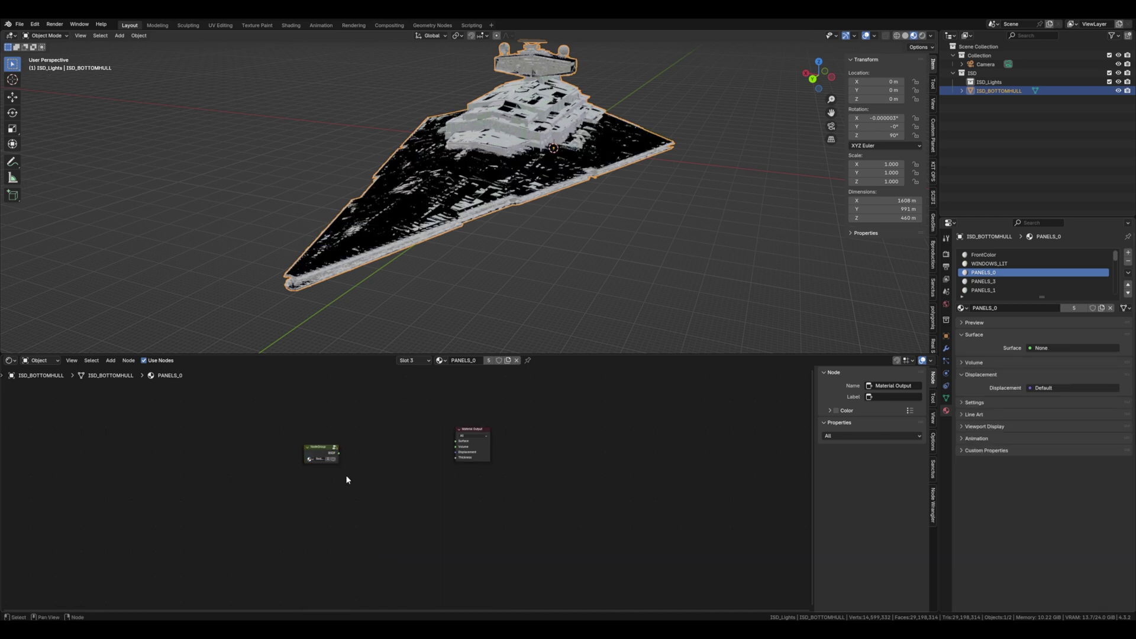
drag(326, 447, 473, 424)
scroll(381, 428, up, 2)
drag(361, 417, 399, 426)
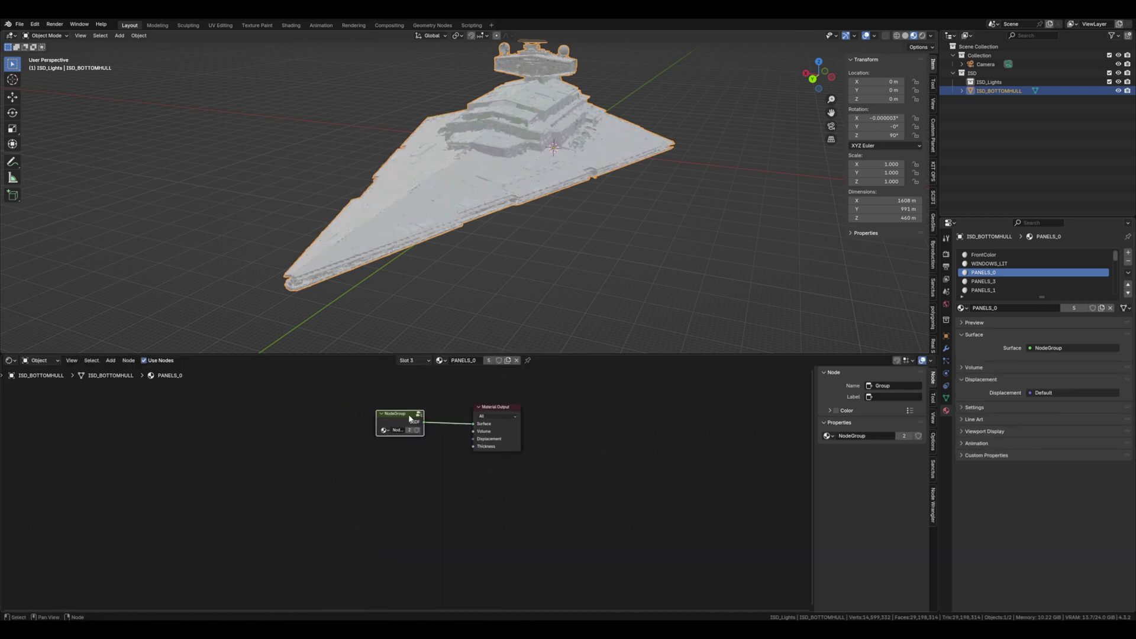
Step: Set the WINDOWS_LIT material's Base Color to #313131FF and its IOR to 1.45
click(989, 264)
click(495, 444)
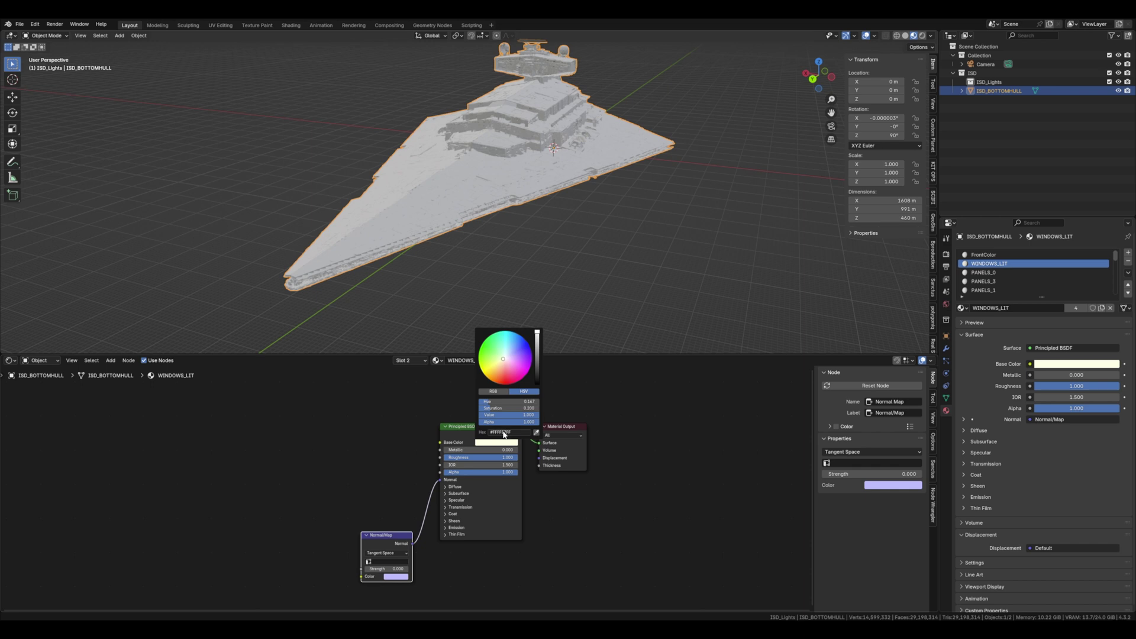
key(Return)
scroll(461, 458, up, 4)
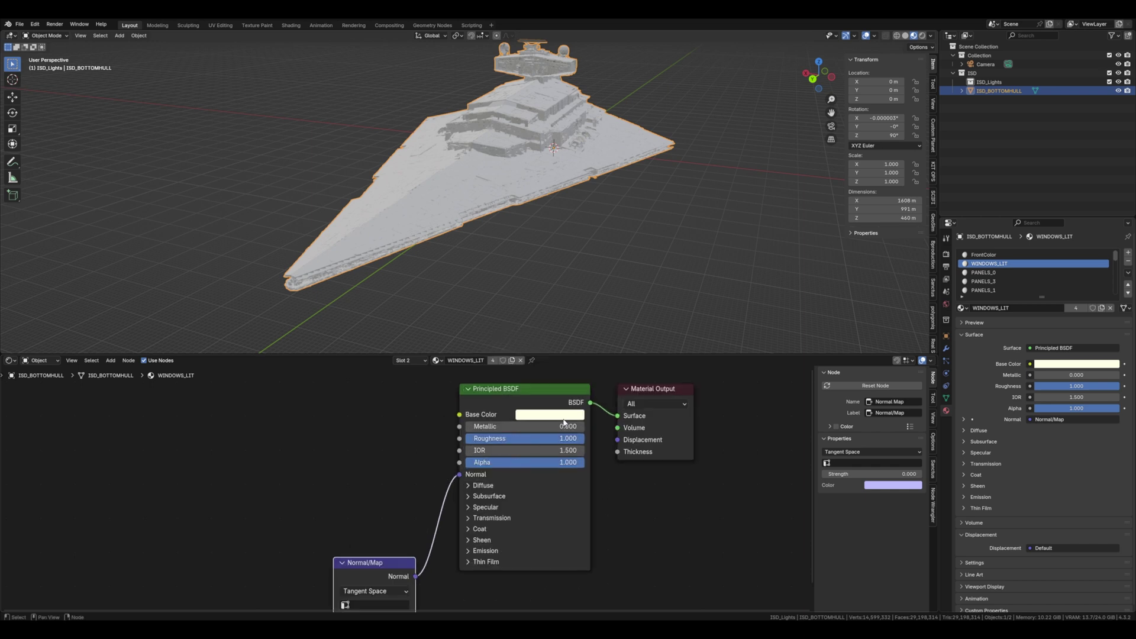
click(542, 420)
click(565, 401)
text(#313131FF)
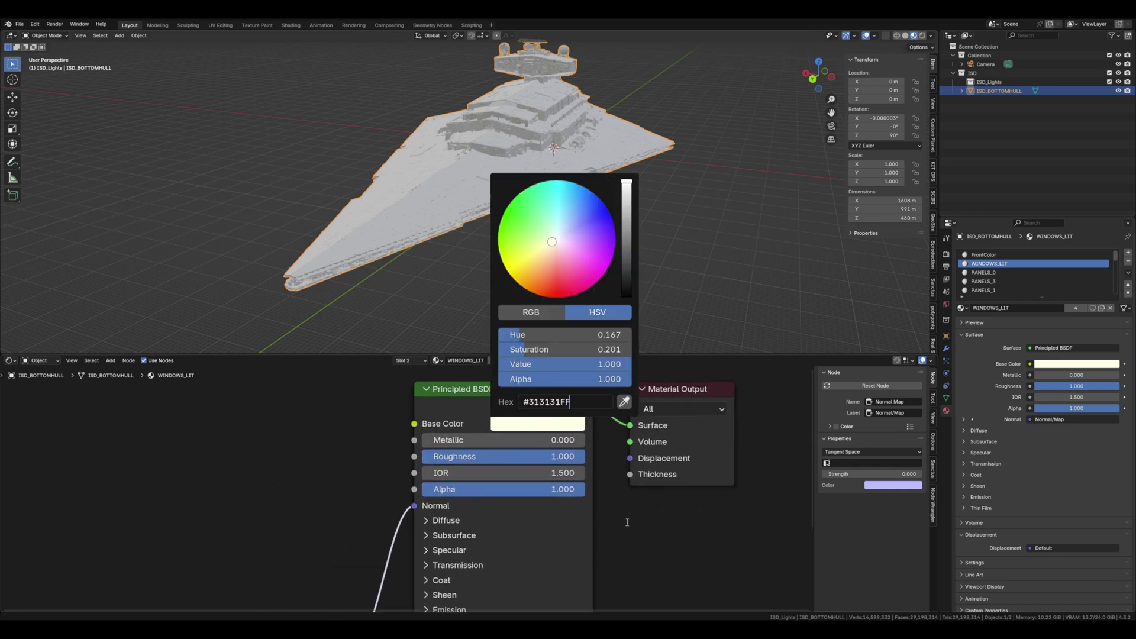
key(Return)
click(563, 475)
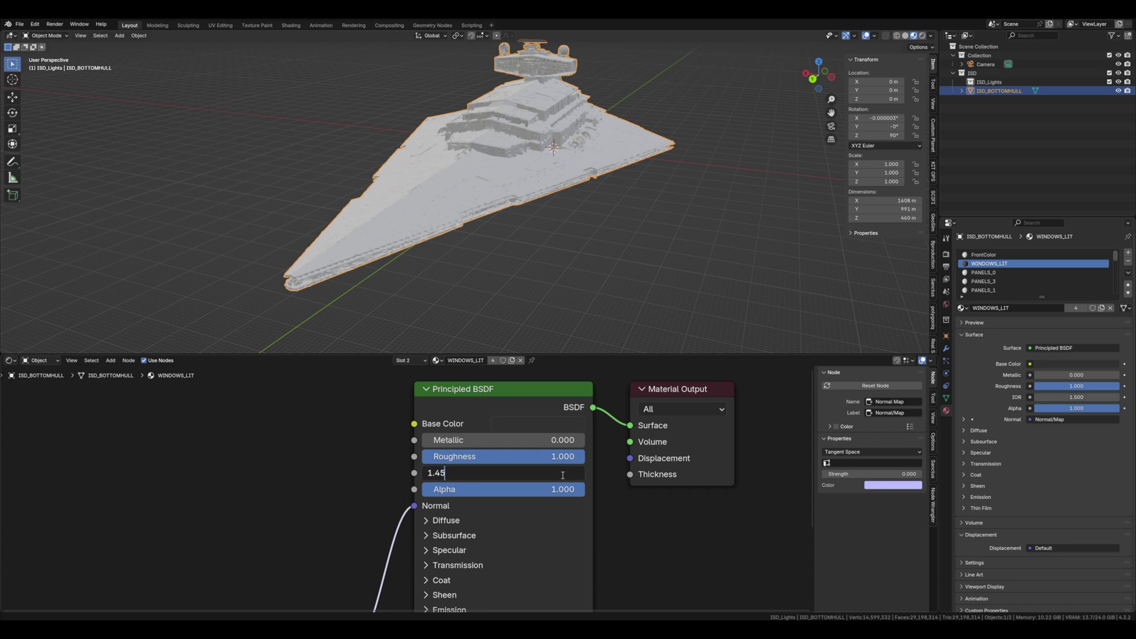
text(1.45)
key(Return)
Step: Give the WINDOWS_LIT material a pale peach Emission Color and set its Emission Strength to 0
shift+scroll(578, 563, down, 4)
click(448, 512)
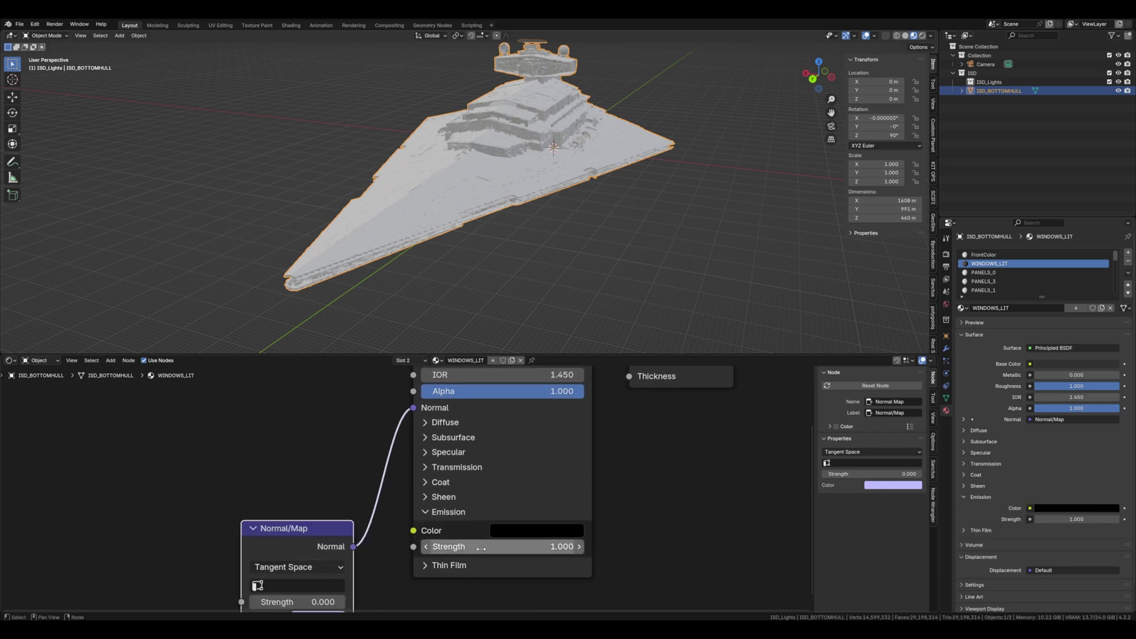
click(545, 530)
drag(626, 400, 626, 289)
click(549, 355)
drag(556, 546, 547, 547)
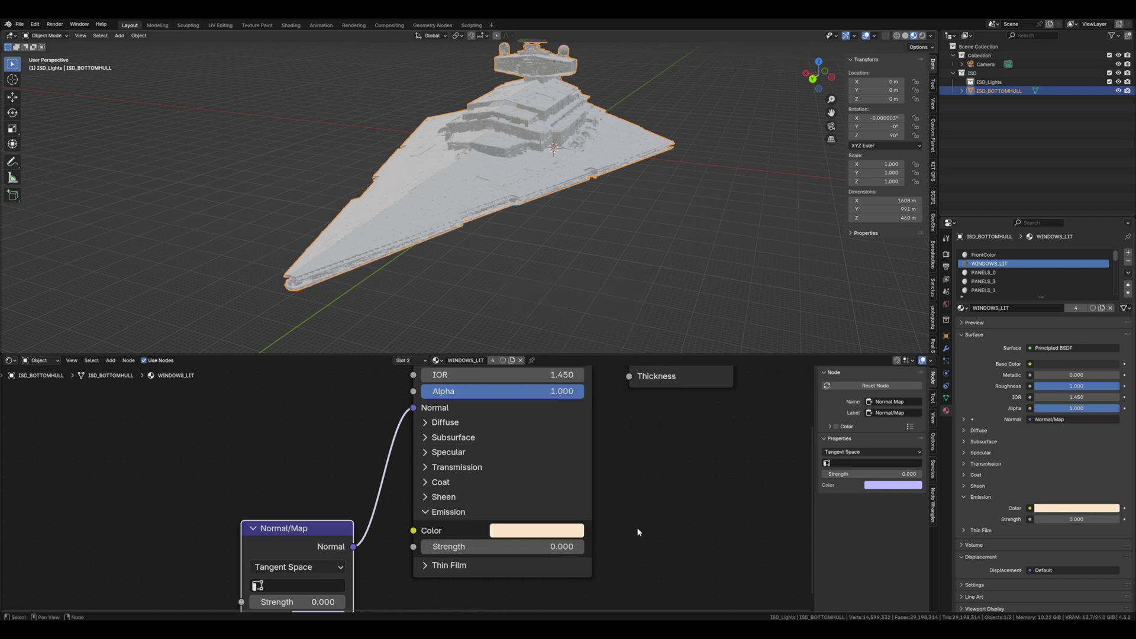
Step: Delete the WINDOWS_LIT Normal Map node, make a node group from the Principled BSDF, and return to the main node tree
scroll(628, 532, down, 5)
key(x)
middle_drag(364, 482, 353, 533)
scroll(379, 509, down, 8)
click(444, 453)
drag(410, 426, 453, 456)
right_click(451, 457)
click(451, 455)
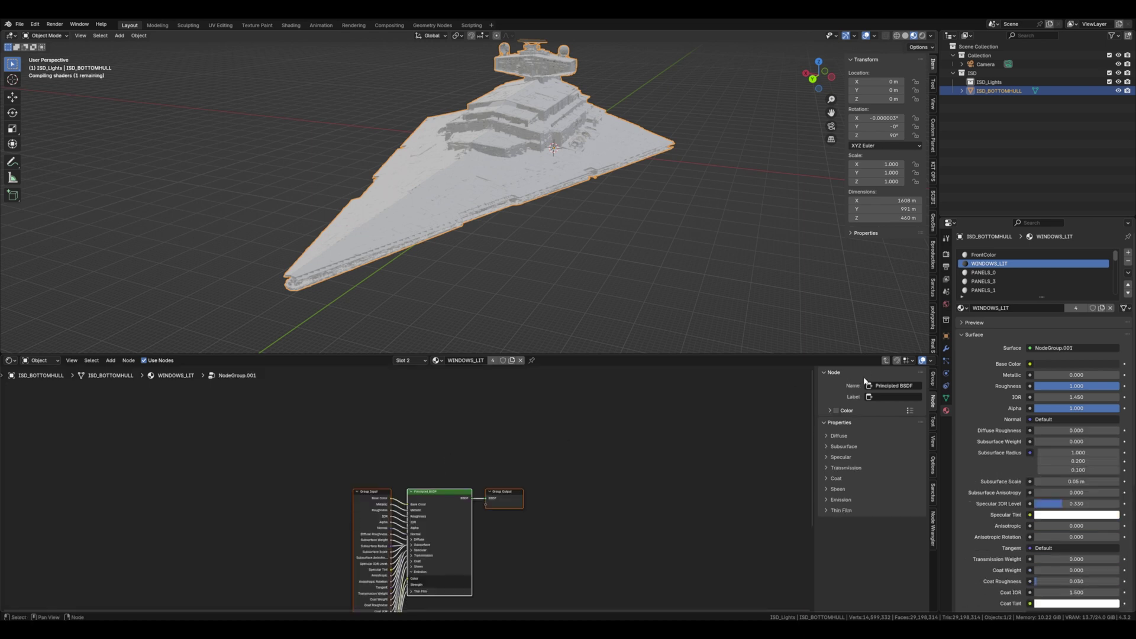
key(Tab)
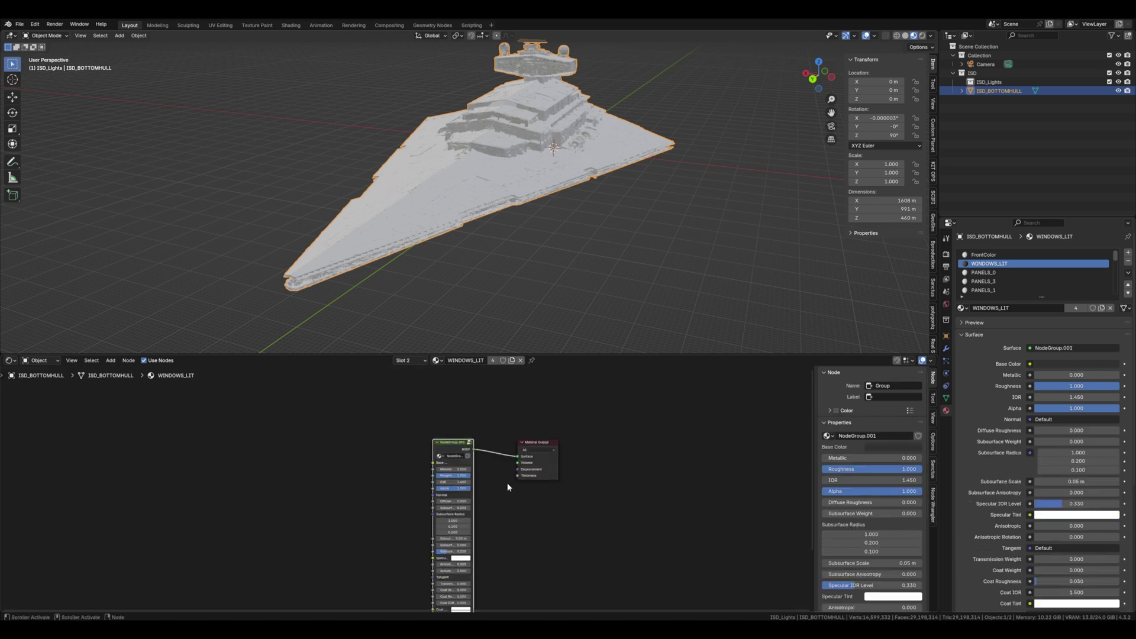
Step: Replace the TRENCH_WINDOW_LIGHT material's Principled BSDF and Normal Map nodes with a copy of the window node group, placed beside the Material Output
click(456, 445)
scroll(454, 441, up, 1)
scroll(1003, 272, down, 3)
click(1003, 264)
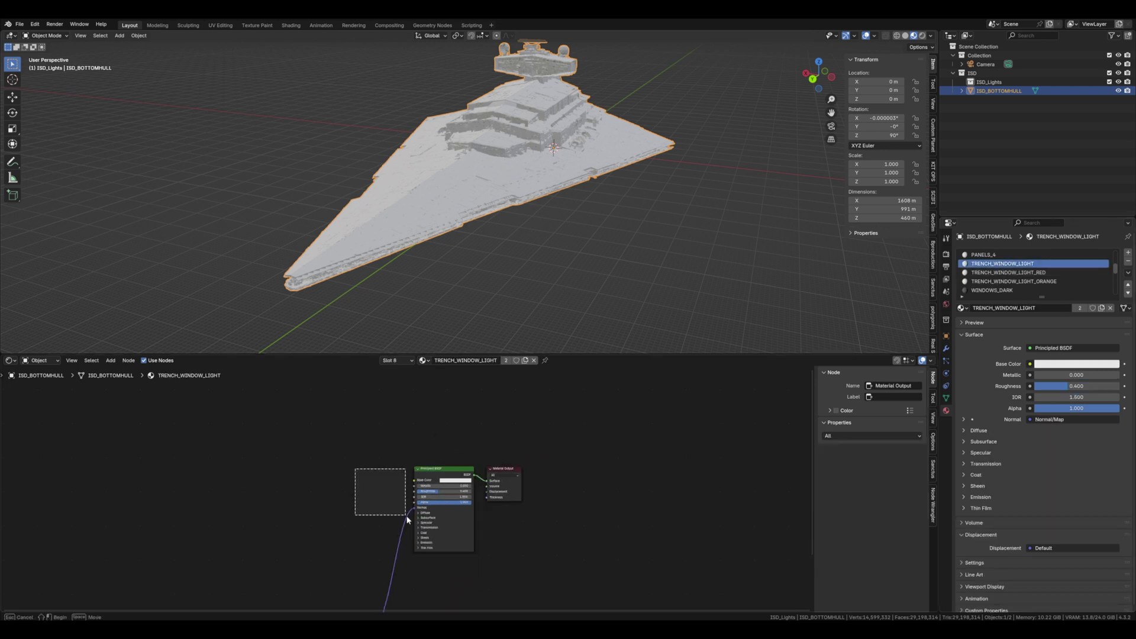
scroll(359, 571, down, 4)
click(367, 571)
key(x)
scroll(378, 497, up, 4)
key(ctrl+v)
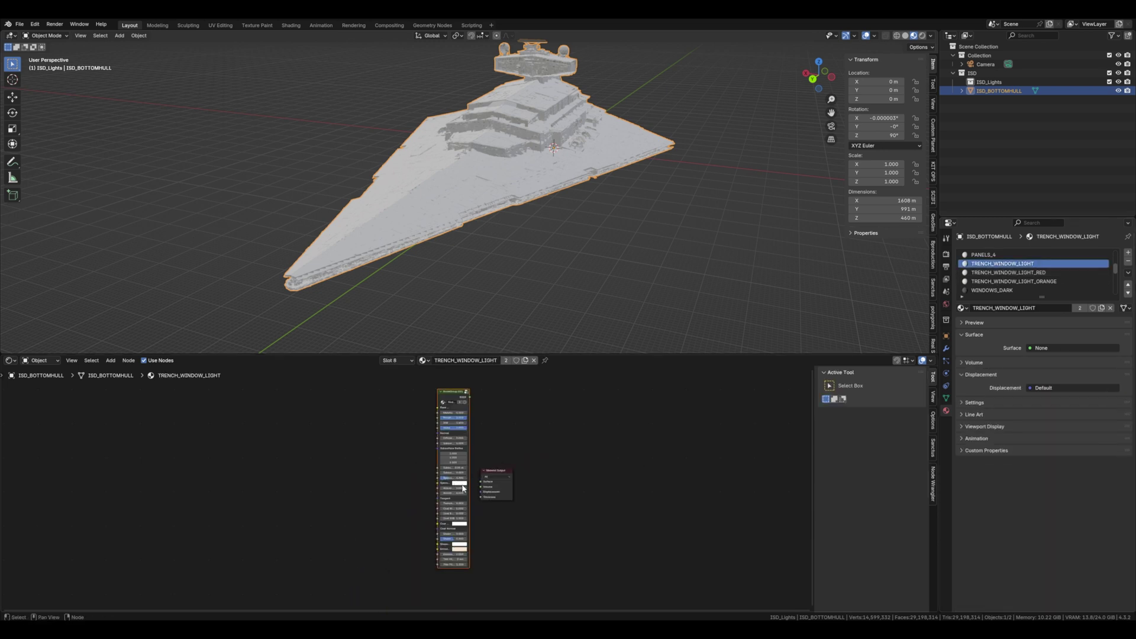
key(g)
click(429, 519)
scroll(414, 476, up, 4)
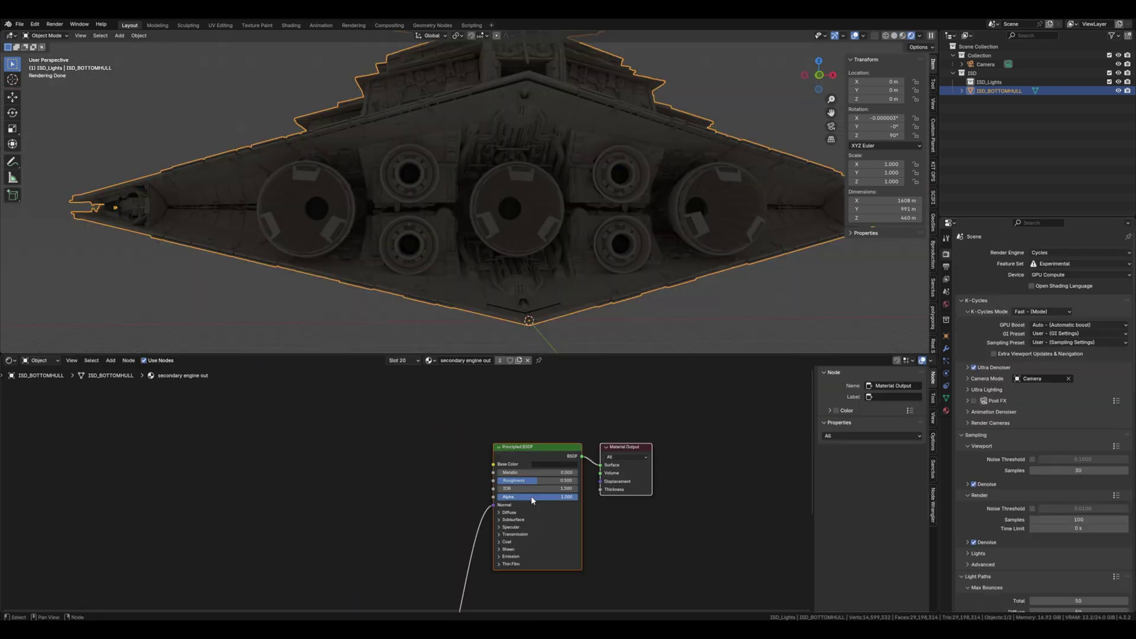
Step: Set the secondary engine out material's Emission Color to a full-brightness light blue and adjust its Emission Strength
click(502, 556)
click(554, 566)
drag(588, 492, 587, 450)
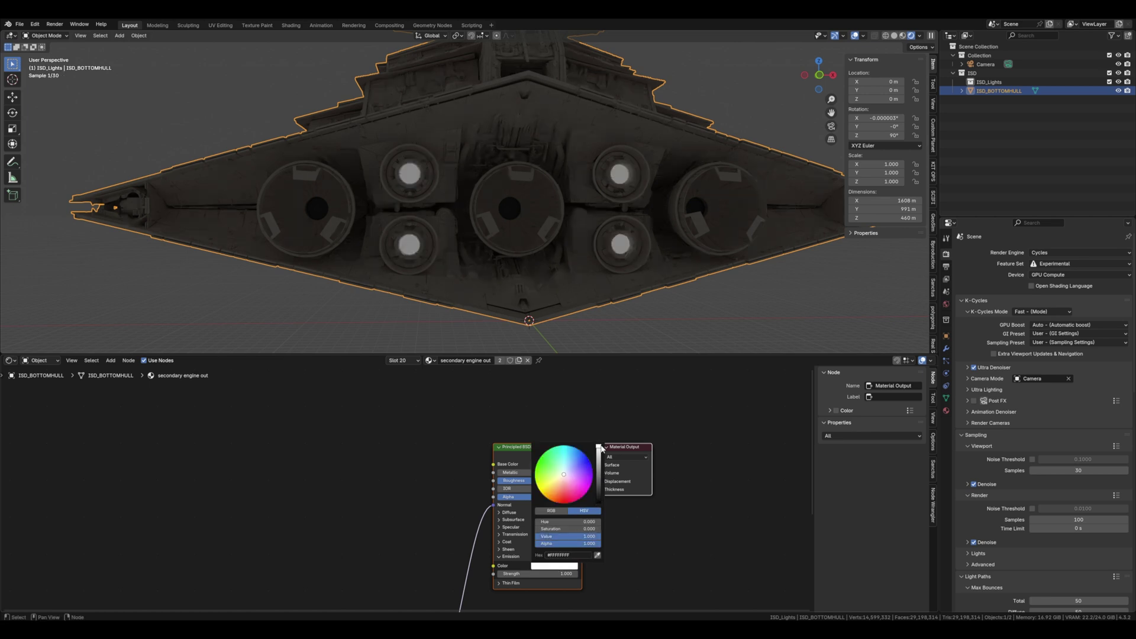
click(554, 566)
click(572, 459)
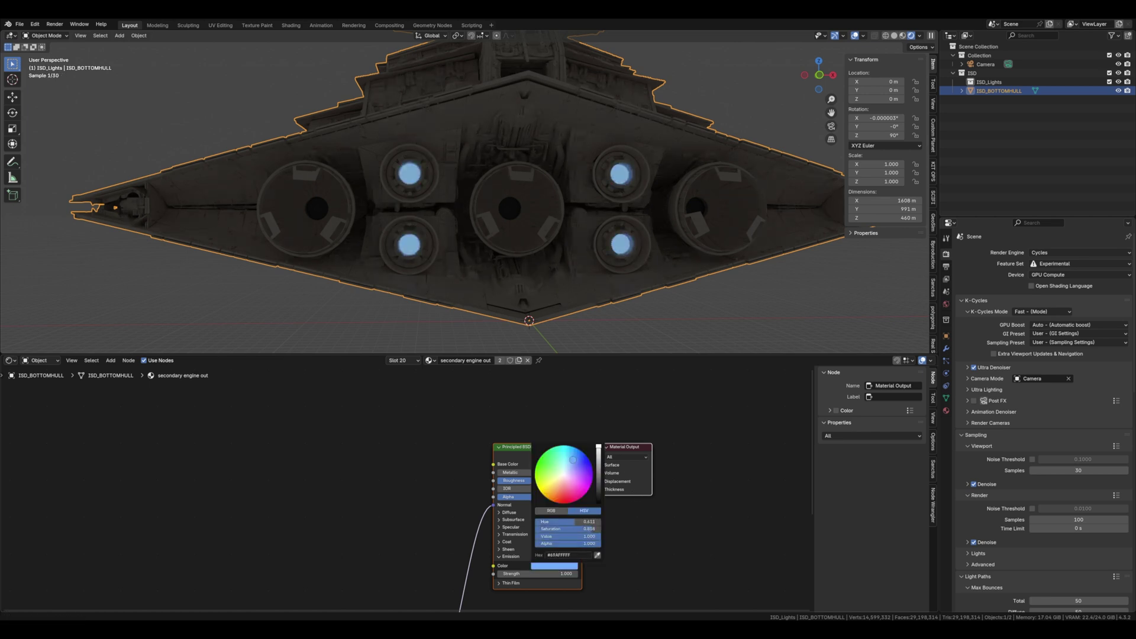
mouse_move(568, 575)
mouse_down()
mouse_move(621, 575)
mouse_move(555, 574)
mouse_up()
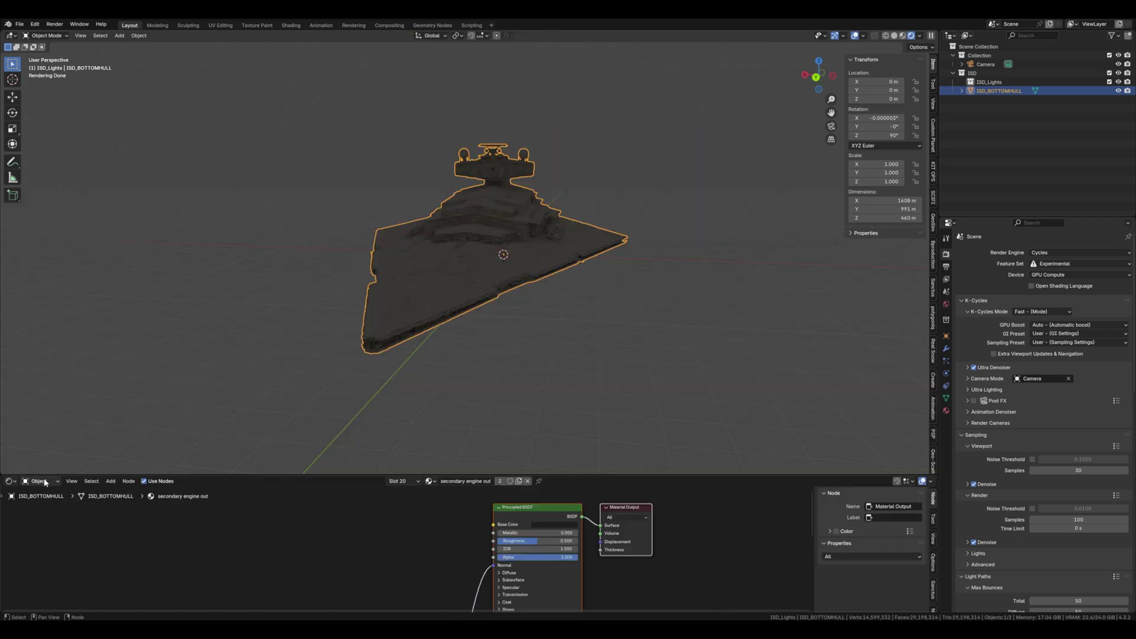
Step: Switch the node editor to the World shader and add a Sky Texture node
click(45, 482)
click(40, 514)
scroll(406, 536, down, 1)
middle_drag(406, 536, 339, 548)
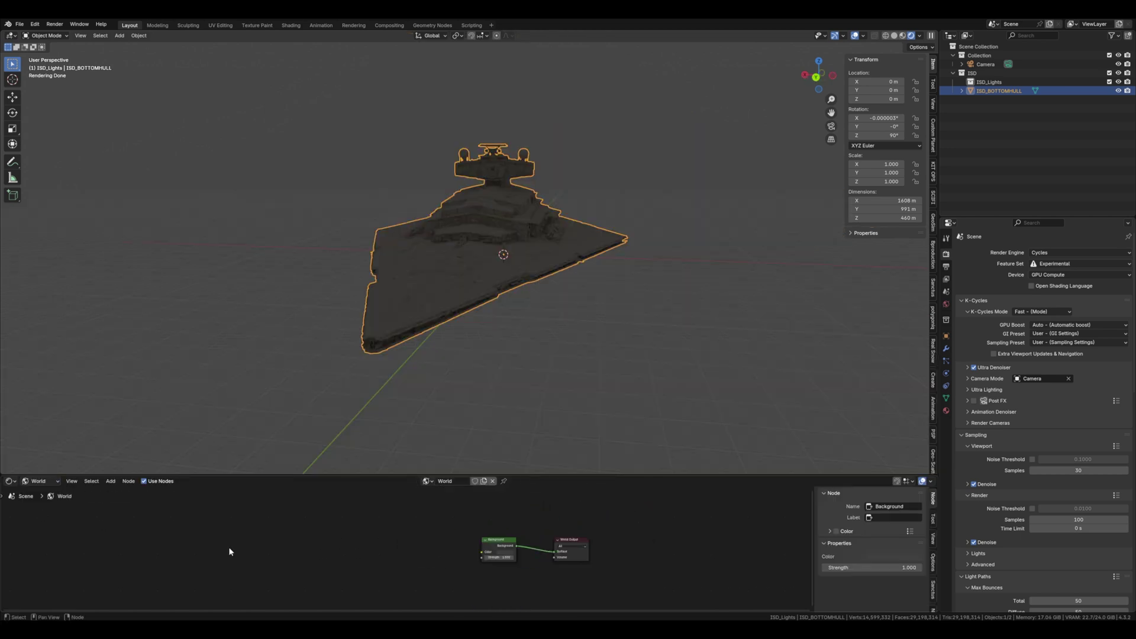
key(shift+a)
click(175, 509)
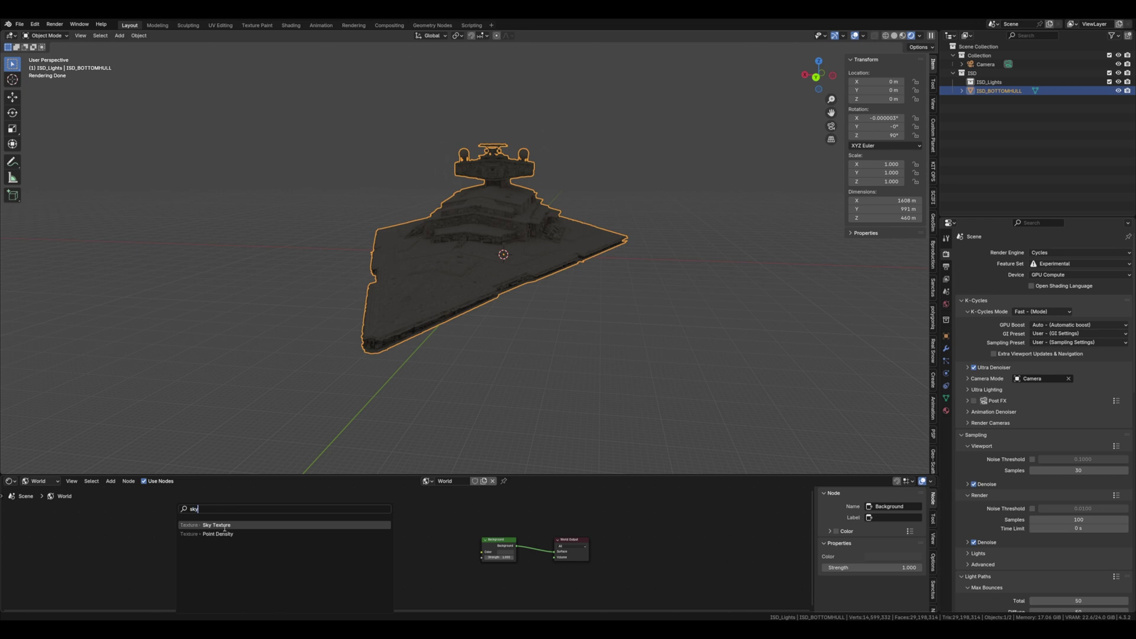
click(224, 525)
Step: Add Brightness/Contrast and Hue/Saturation/Value nodes in a row between the Sky Texture and the Background node
key(shift+a)
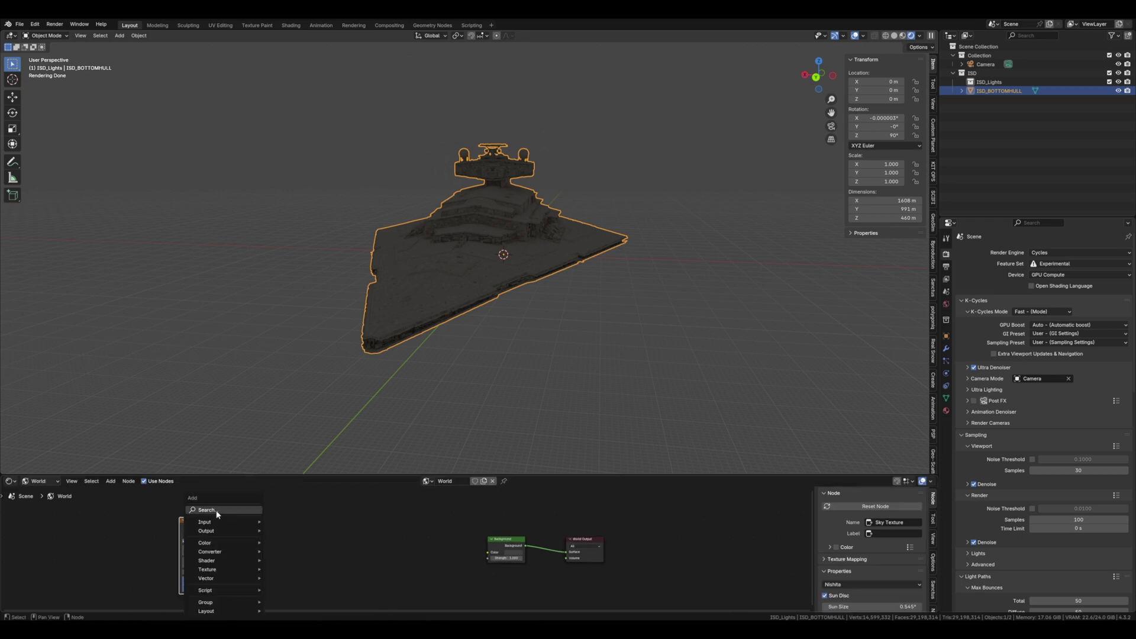
text(bright)
click(239, 526)
click(236, 525)
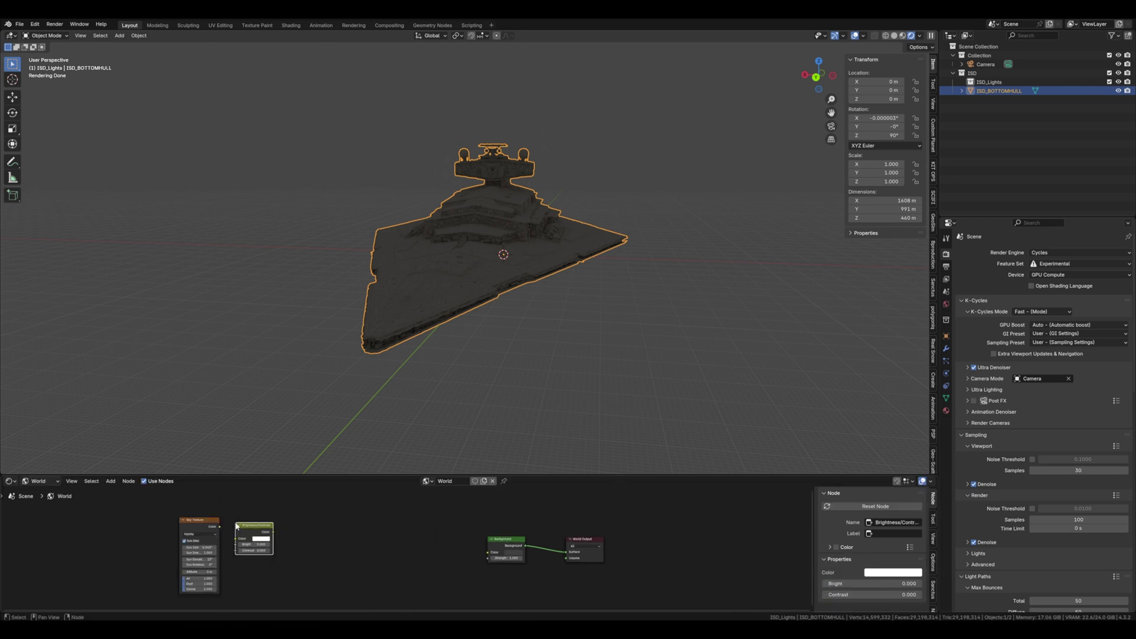
key(shift+a)
text(hu)
key(Return)
click(300, 526)
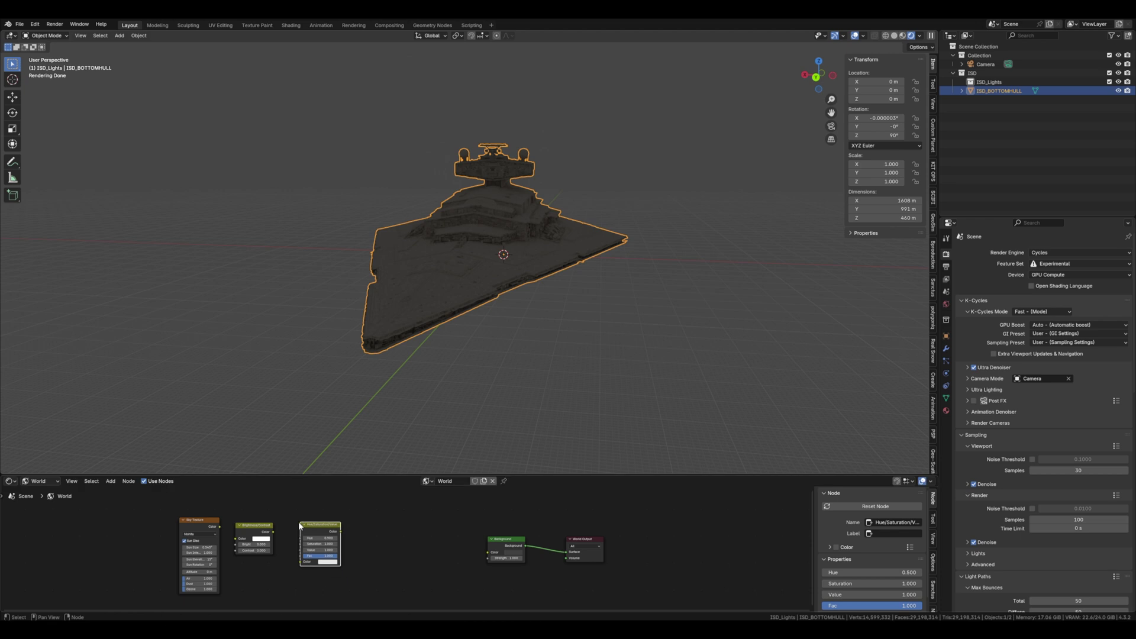
Step: Add a color Mix node after the Hue/Saturation/Value node and place a duplicate of it beside it
key(shift+a)
text(mix)
key(Return)
click(379, 526)
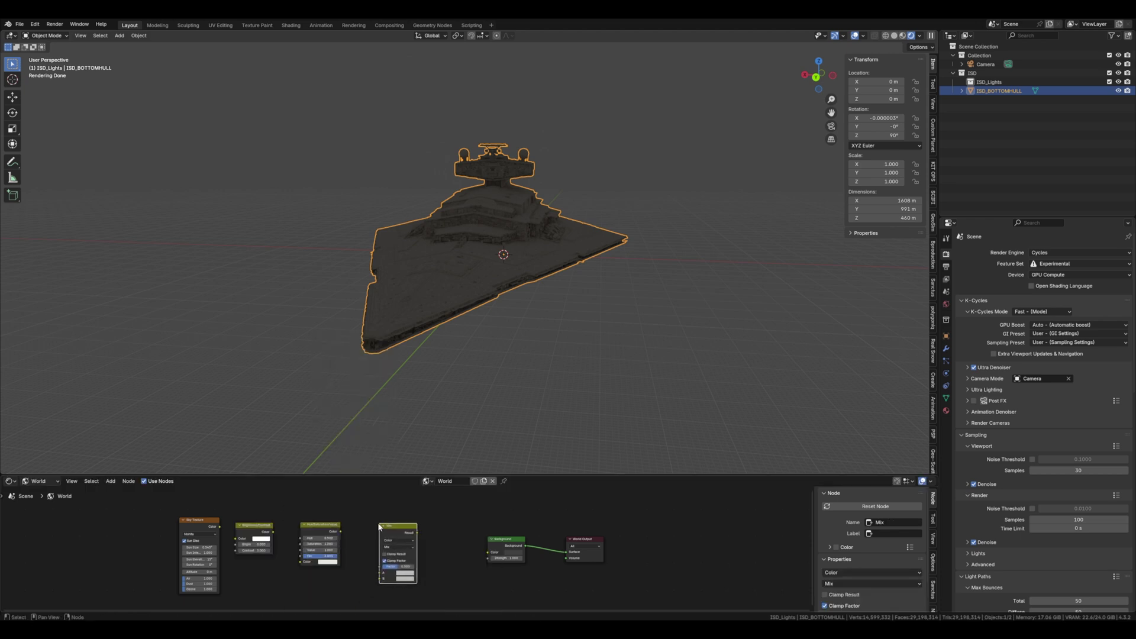
drag(388, 526, 368, 526)
key(shift+d)
click(432, 526)
Step: Move the Background and World Output nodes farther away from the Mix nodes to make room
drag(513, 539, 530, 539)
drag(588, 540, 649, 539)
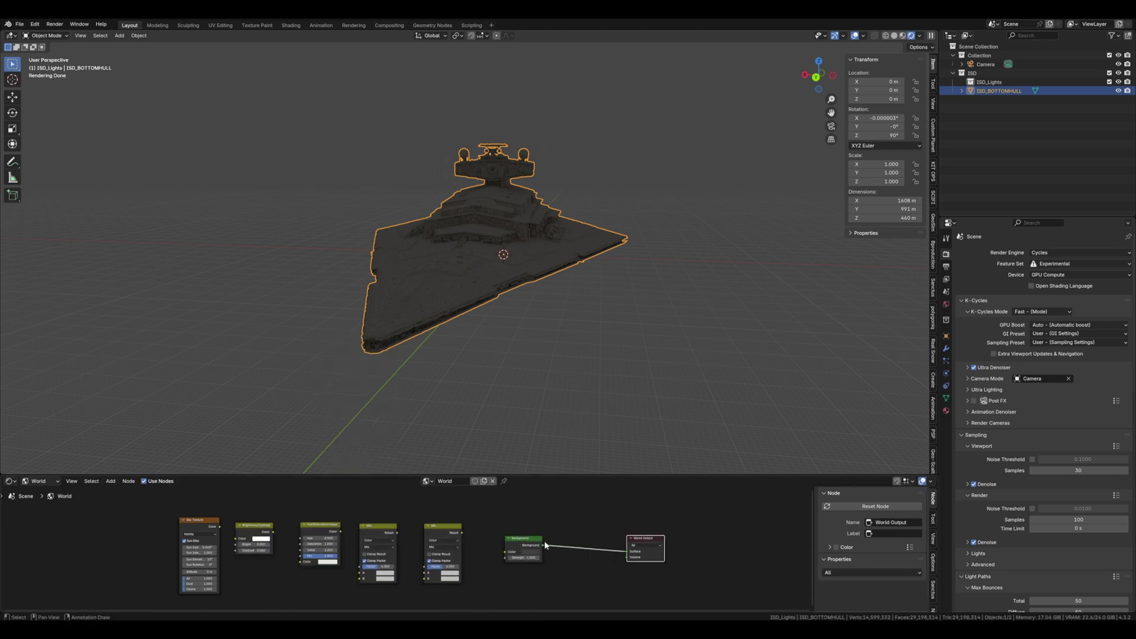
drag(531, 540, 568, 541)
scroll(491, 556, down, 3)
middle_drag(460, 565, 463, 550)
scroll(463, 550, up, 2)
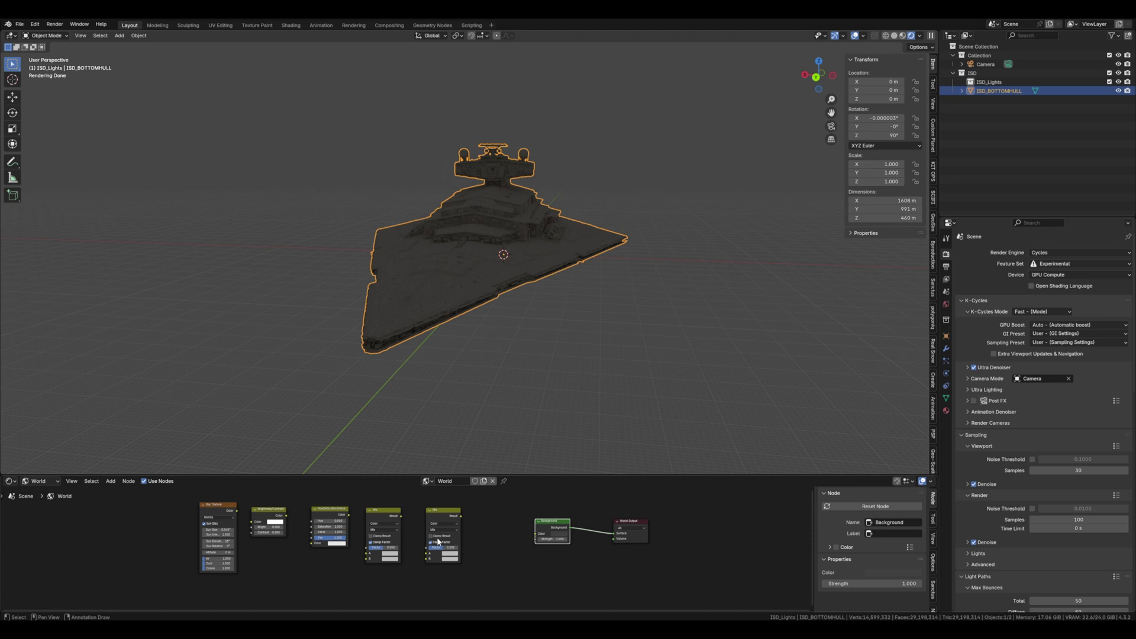
scroll(424, 528, up, 1)
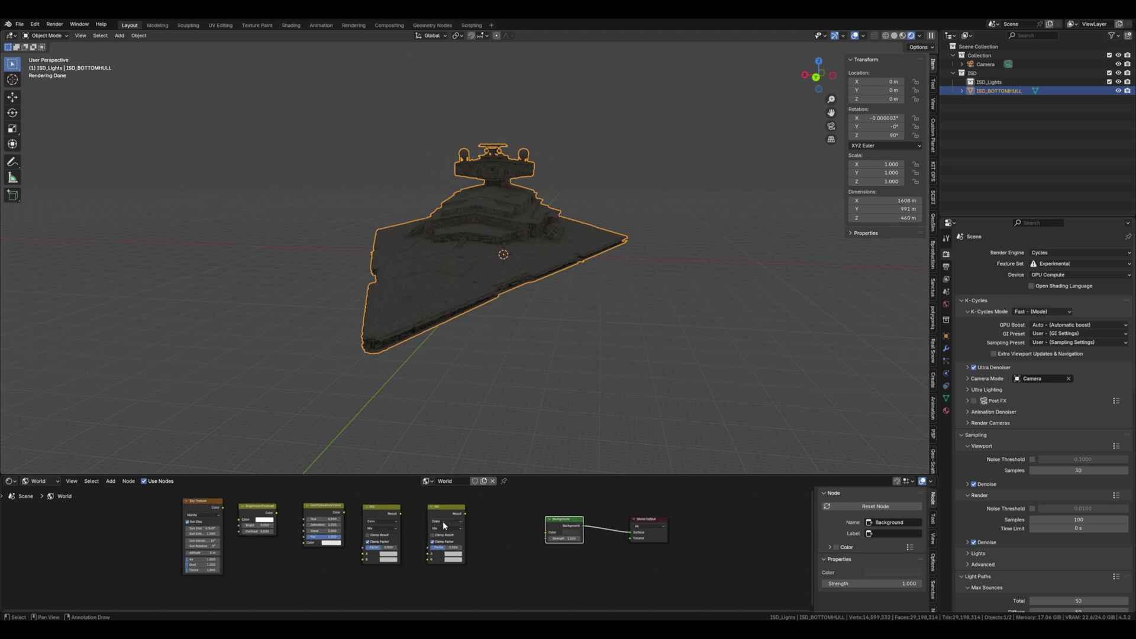
Step: Chain Hue/Saturation/Value into input A of the first Mix, that into A of the second Mix, and its Result into Background Color
drag(465, 514, 546, 532)
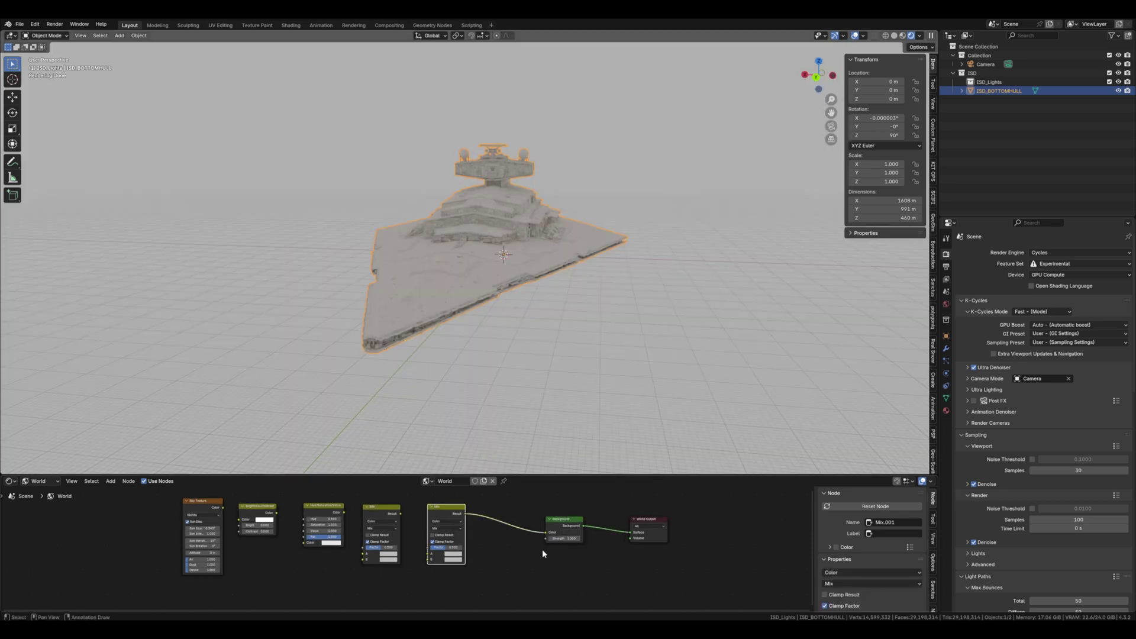
scroll(521, 545, up, 1)
middle_drag(500, 541, 491, 548)
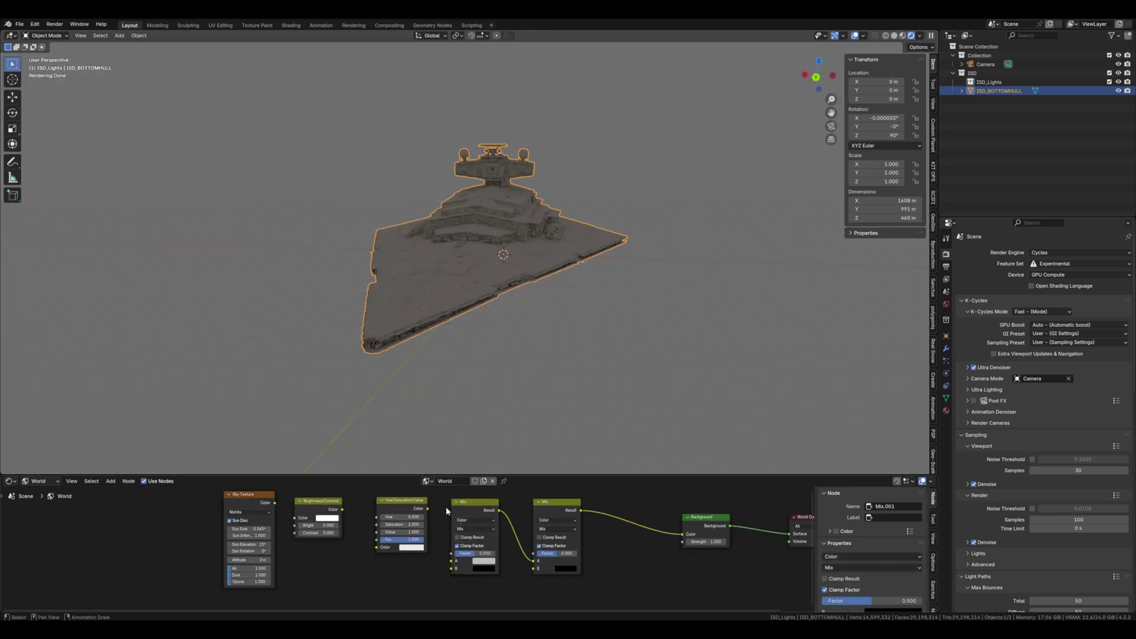
drag(428, 509, 451, 560)
scroll(397, 528, up, 1)
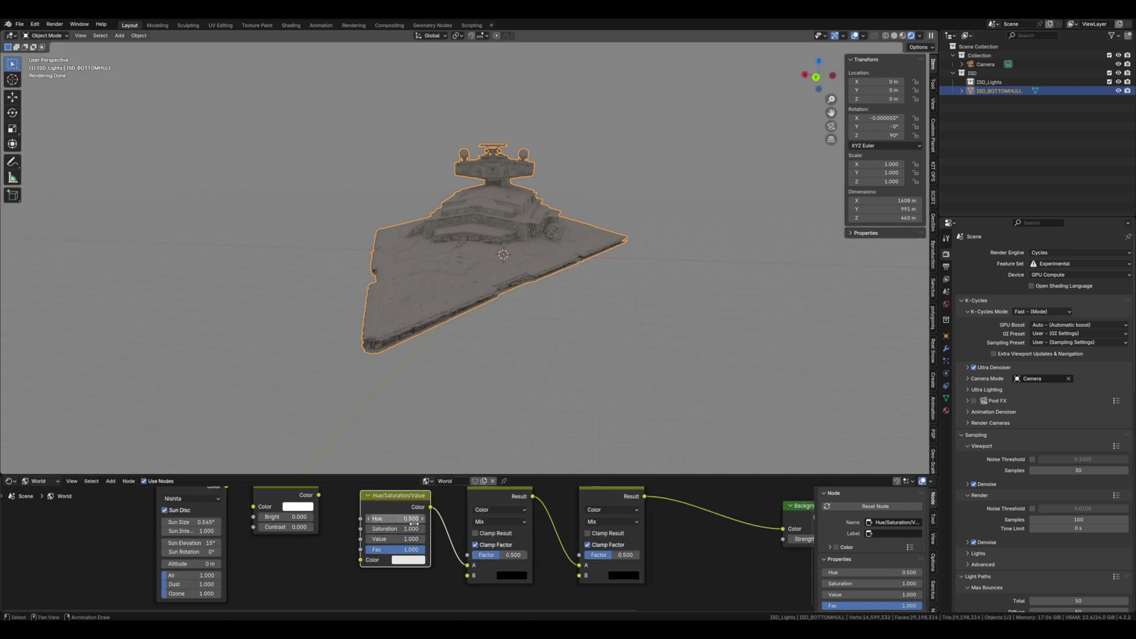
Step: Set Saturation to 0, link Brightness/Contrast into the Hue/Saturation/Value Color input, and set Bright to -21.5
drag(401, 528, 355, 529)
middle_drag(334, 562, 375, 582)
drag(359, 516, 401, 580)
middle_drag(361, 558, 390, 560)
click(357, 538)
text(-21.5)
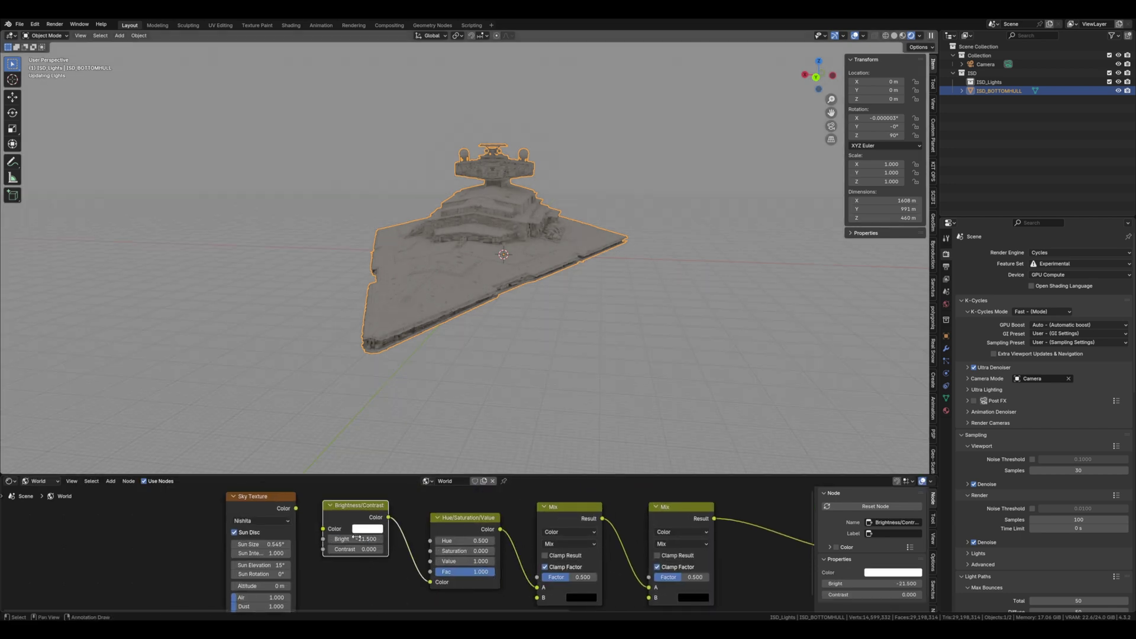
key(Return)
Step: Connect the Sky Texture's Color to the Brightness/Contrast Color input and enlarge the node editor area
middle_drag(356, 572, 395, 563)
drag(335, 499, 362, 519)
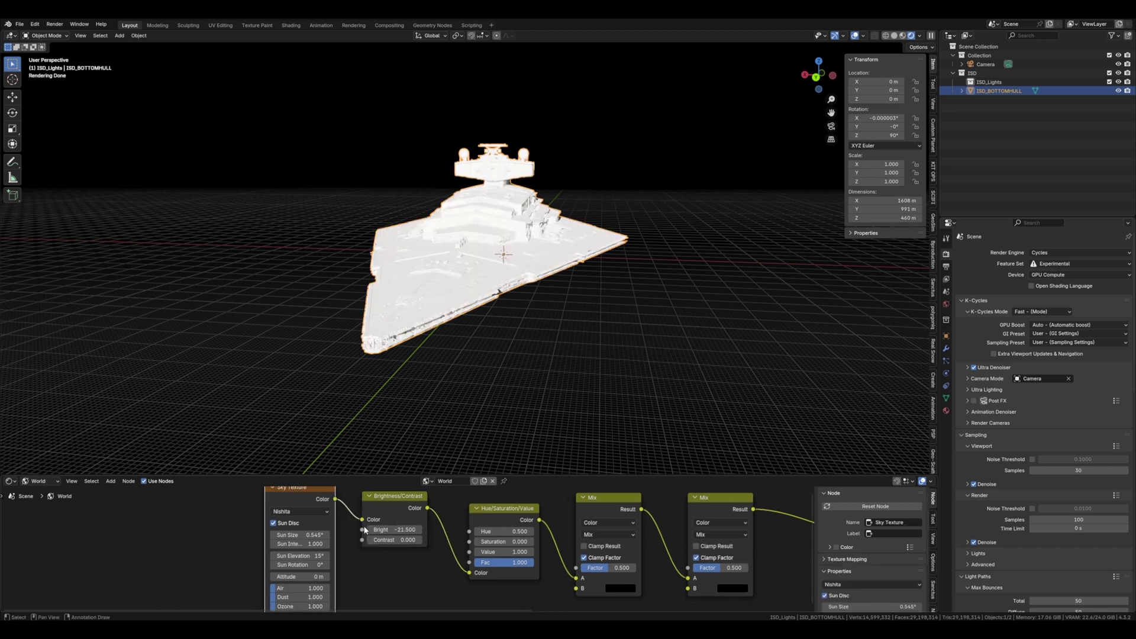
middle_drag(453, 274, 474, 265)
scroll(474, 264, up, 2)
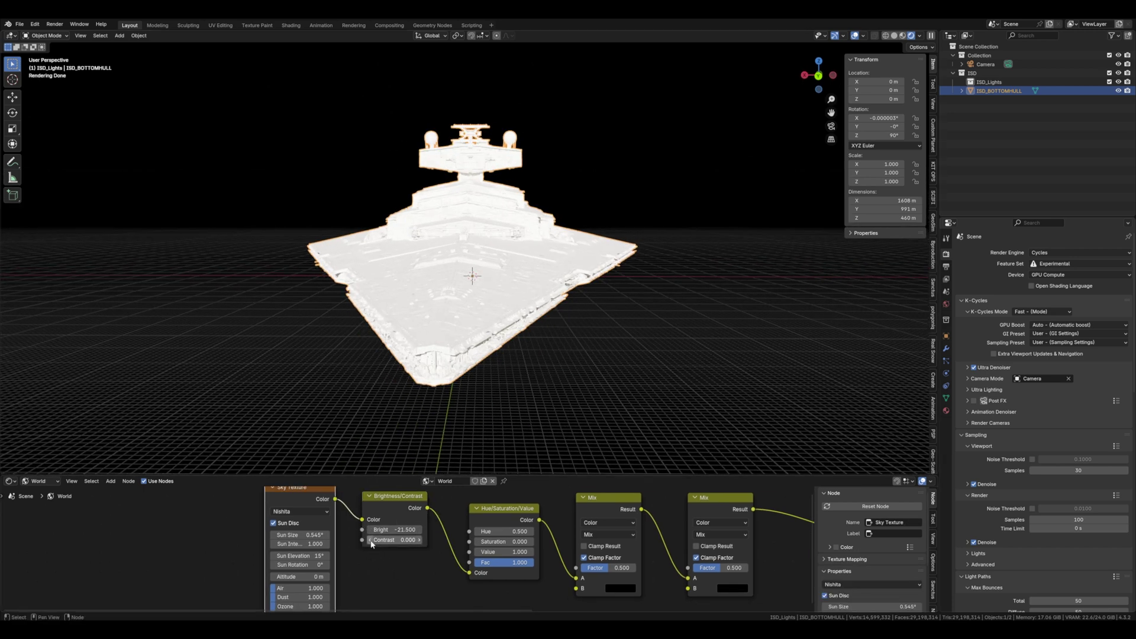
middle_drag(346, 571, 397, 545)
drag(399, 474, 401, 411)
middle_drag(404, 500, 403, 512)
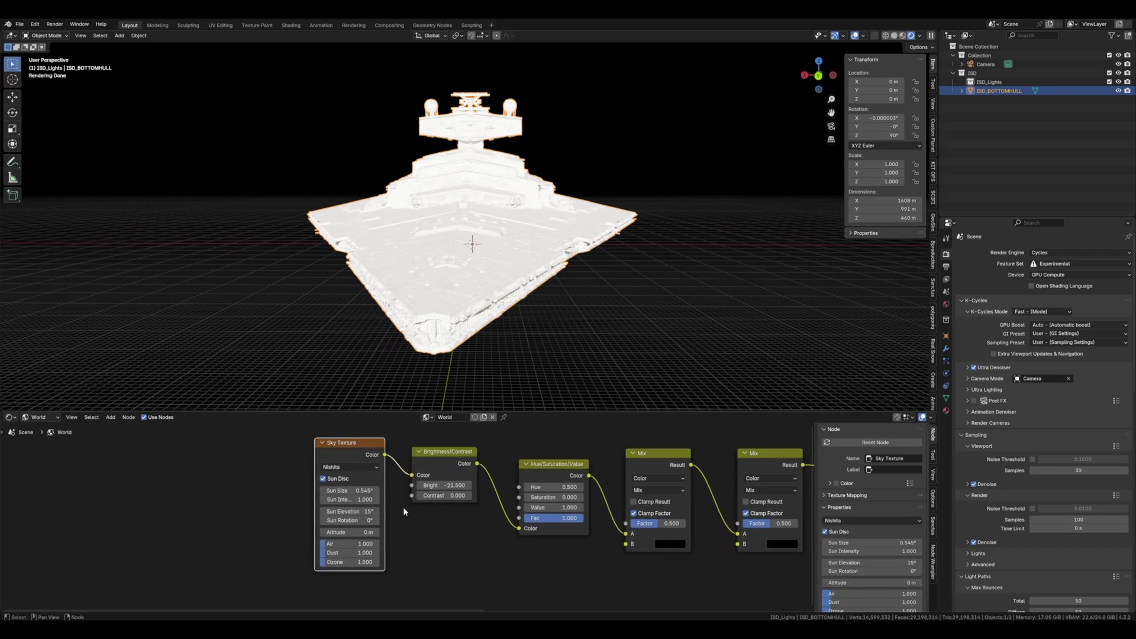
Step: Set the Sky Texture's Sun Size to 4° and Sun Intensity to 0.15
double_click(356, 491)
text(4)
key(Return)
double_click(356, 500)
text(0.15)
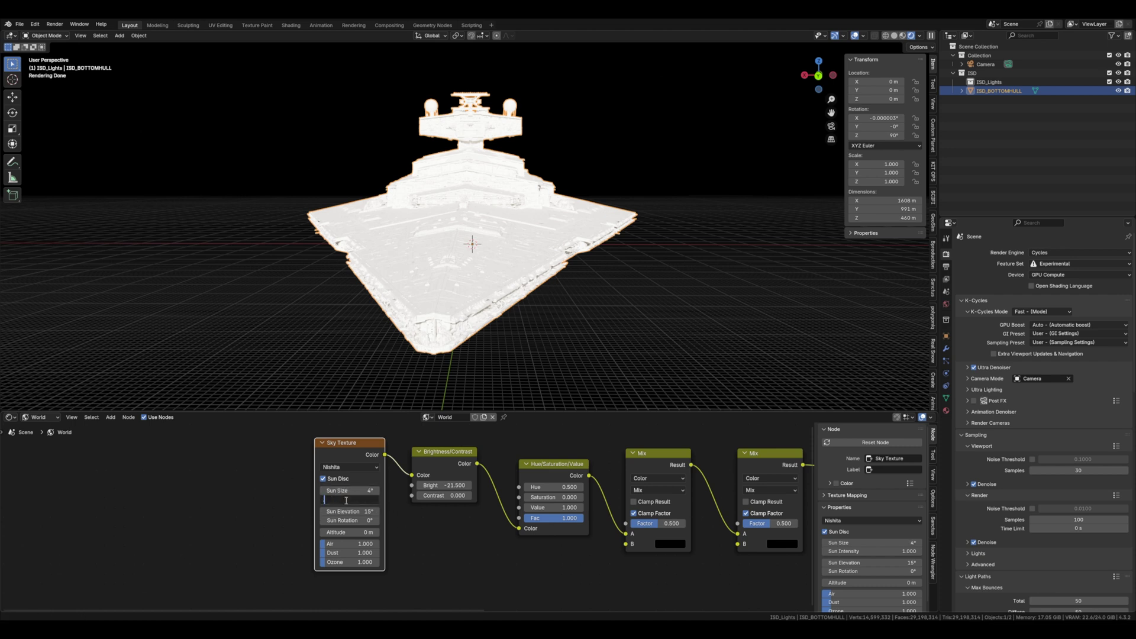
key(Return)
Step: Set the Sky Texture's Sun Elevation to 8.3°, Sun Rotation to 279° and Dust to 0
click(349, 512)
text(8.3)
key(Return)
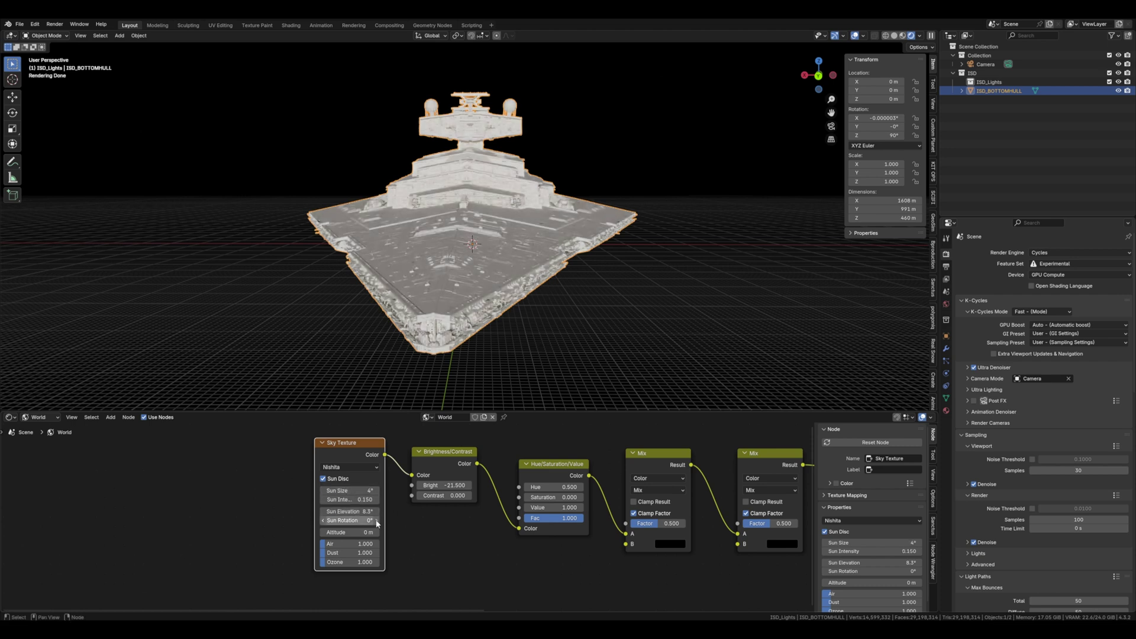
click(356, 521)
text(279)
key(Return)
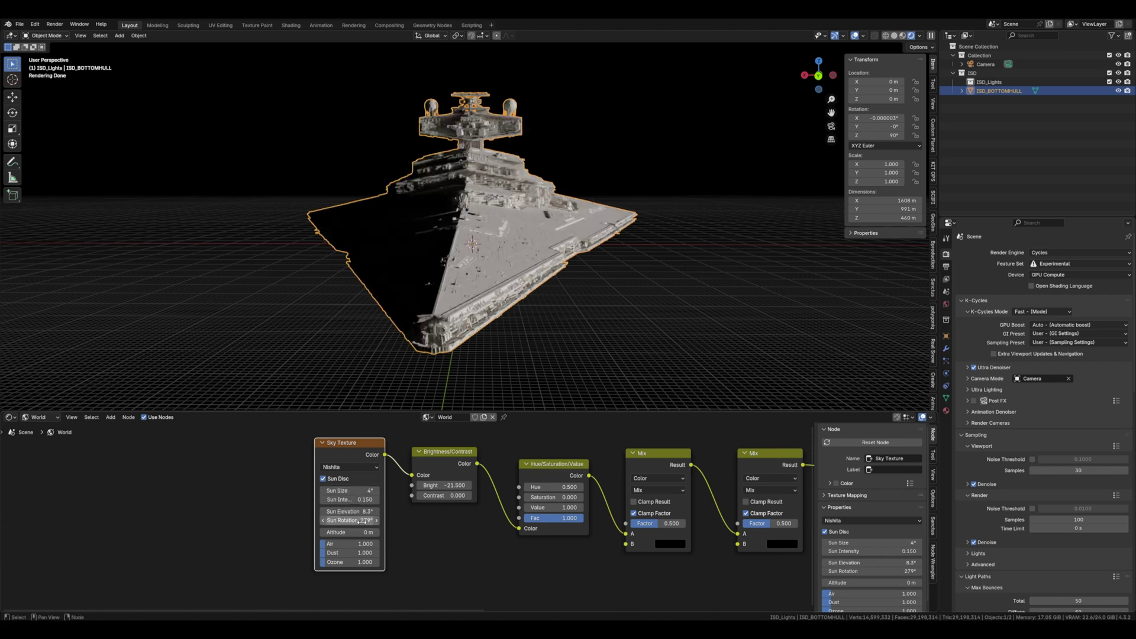
middle_drag(475, 350, 662, 197)
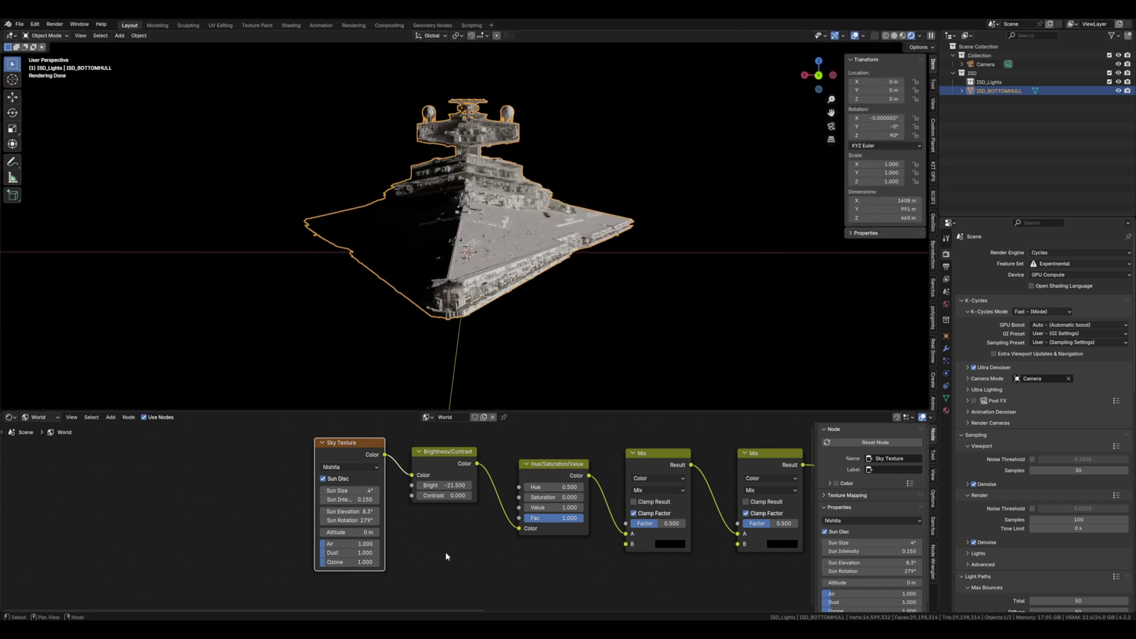
click(357, 553)
text(0)
key(Return)
Step: Rearrange the world nodes, moving the second Mix, Background and World Output below the sky node row
scroll(424, 550, down, 7)
middle_drag(679, 543, 538, 500)
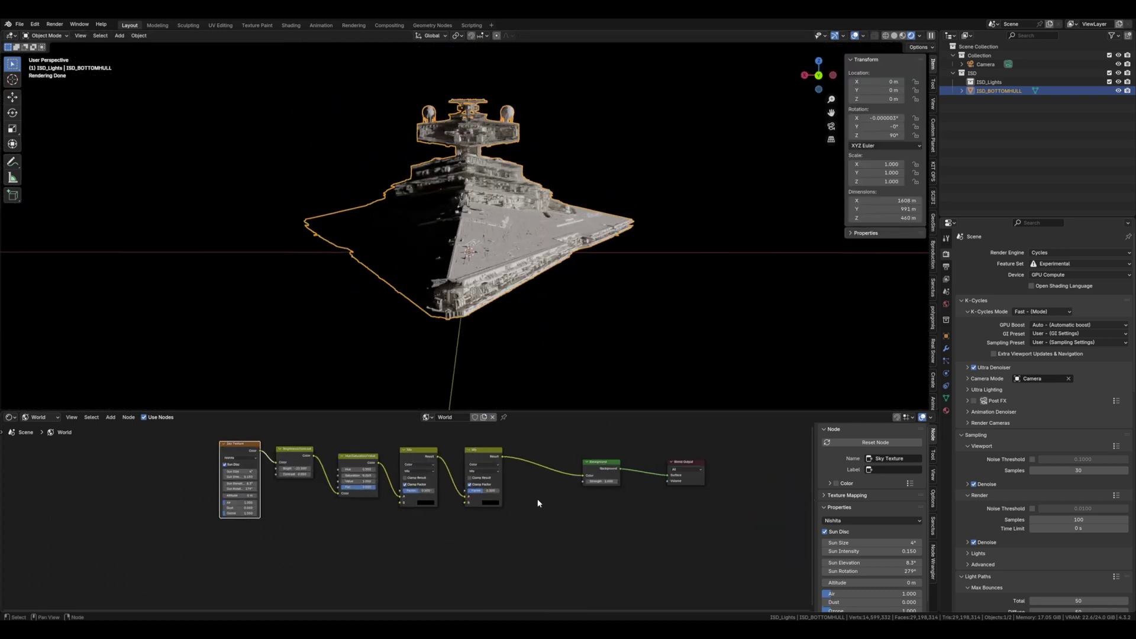
drag(602, 464, 595, 509)
drag(684, 464, 682, 514)
drag(488, 455, 520, 496)
drag(435, 479, 441, 481)
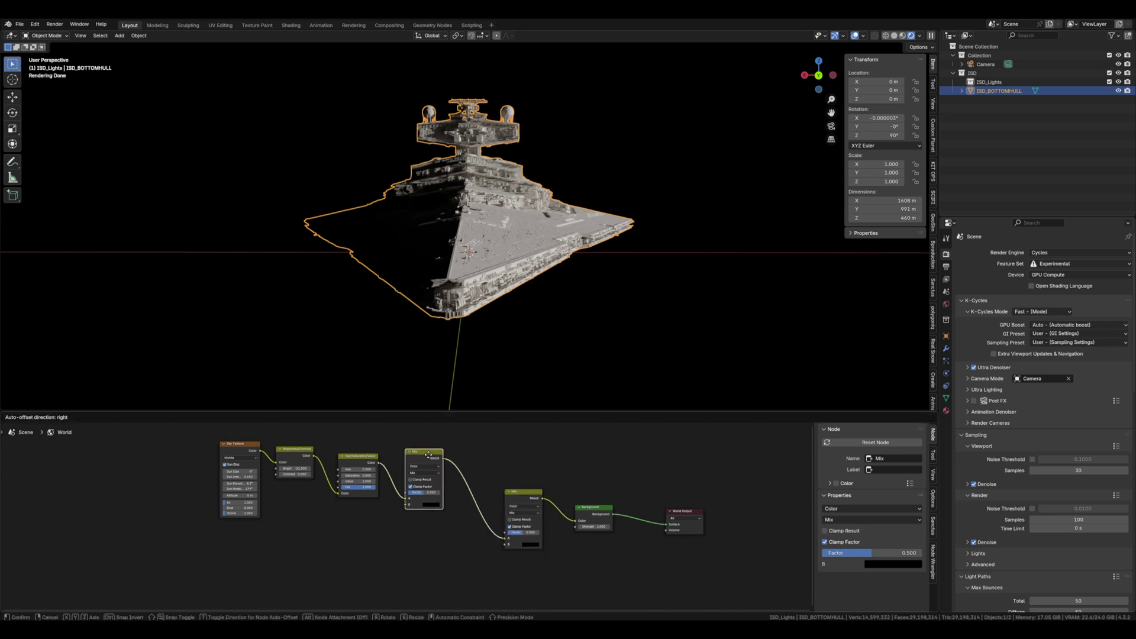
Step: Add a Noise Texture node below the sky nodes, with linked Mapping and Texture Coordinate nodes
key(shift+a)
middle_drag(367, 569, 318, 521)
text(noi)
key(Return)
click(342, 535)
key(ctrl+t)
drag(314, 531, 296, 526)
click(355, 525)
Step: Add a Color Ramp beside the Noise Texture and connect its Color to input B of the second Mix node
key(shift+a)
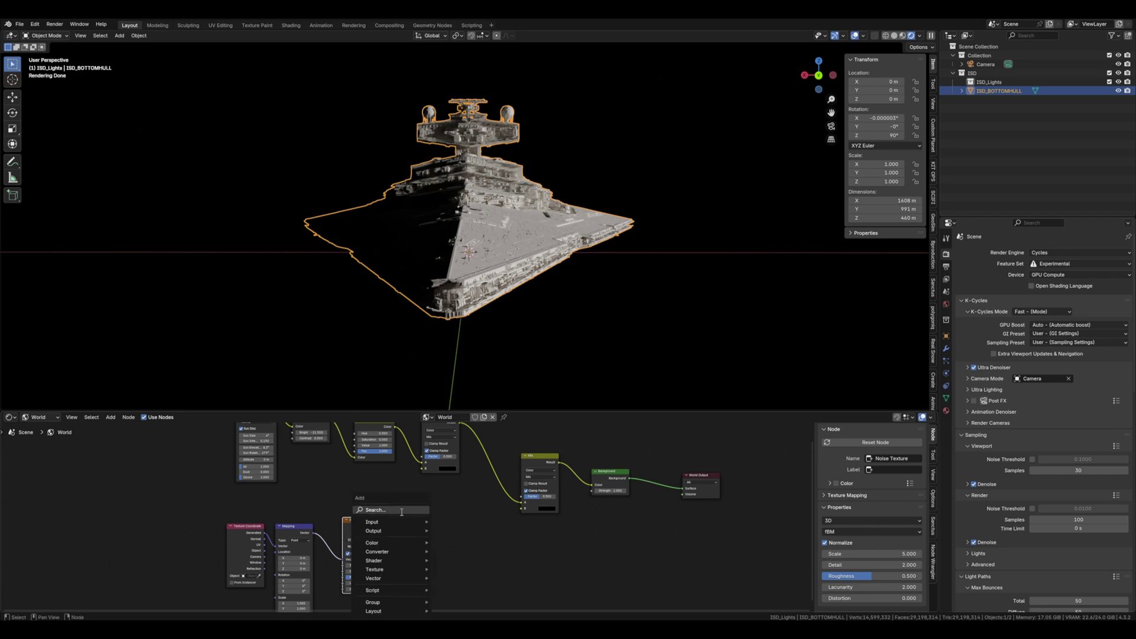
text(ra)
key(Return)
click(407, 525)
drag(472, 531, 522, 512)
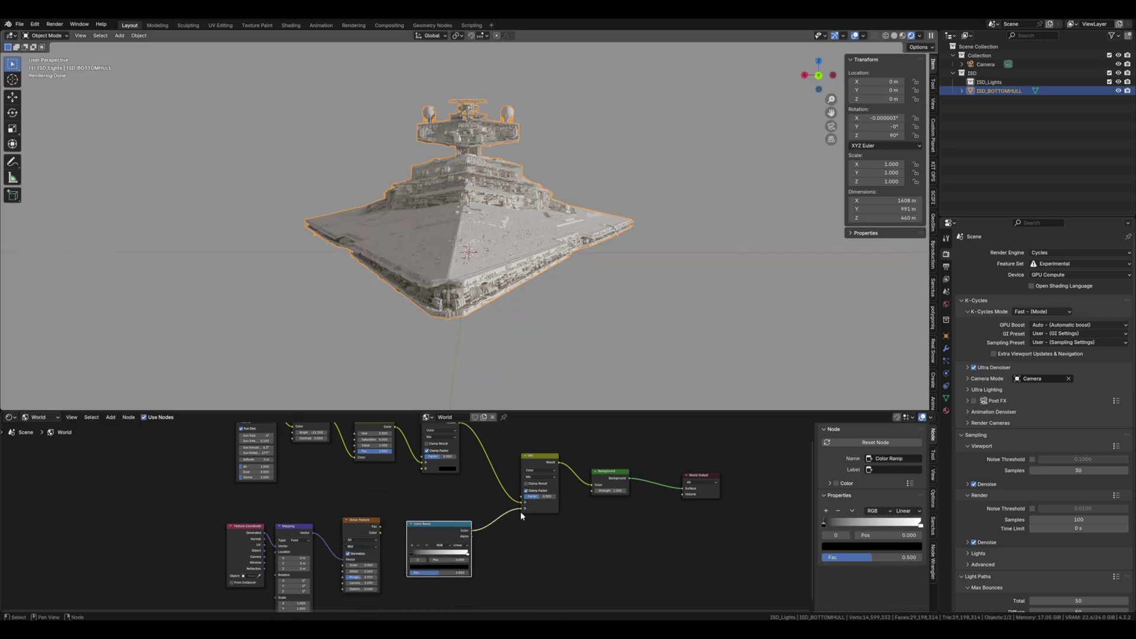
Step: Set the Color Ramp's black stop to position 0.7 and its white stop to 0.782
scroll(499, 556, up, 3)
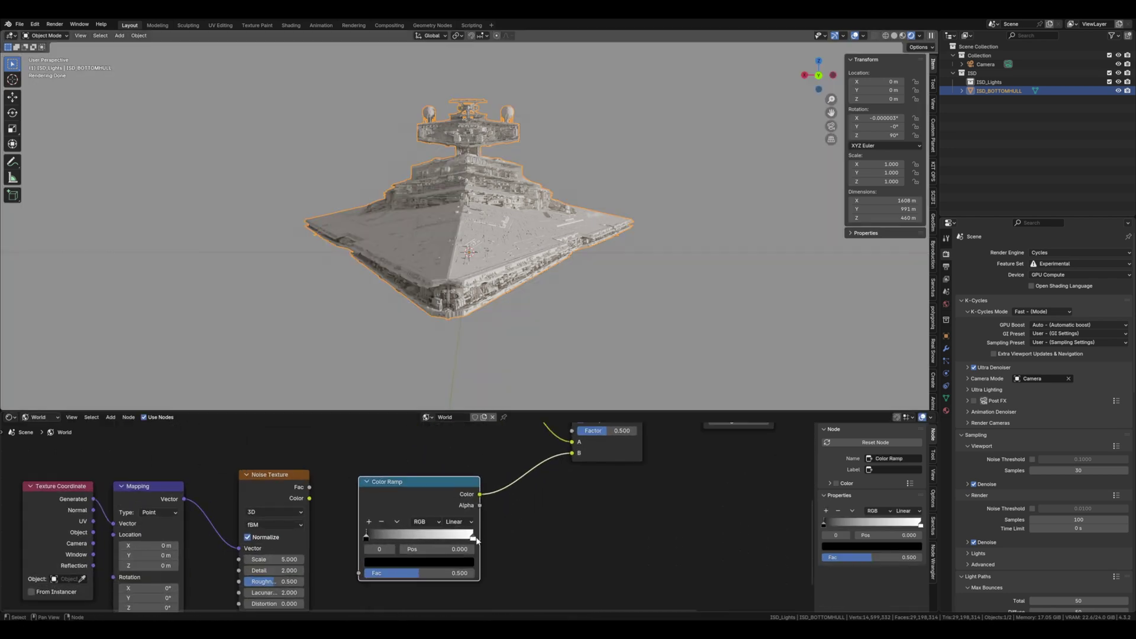
drag(394, 539, 483, 539)
click(481, 551)
text(.7)
key(Return)
click(480, 549)
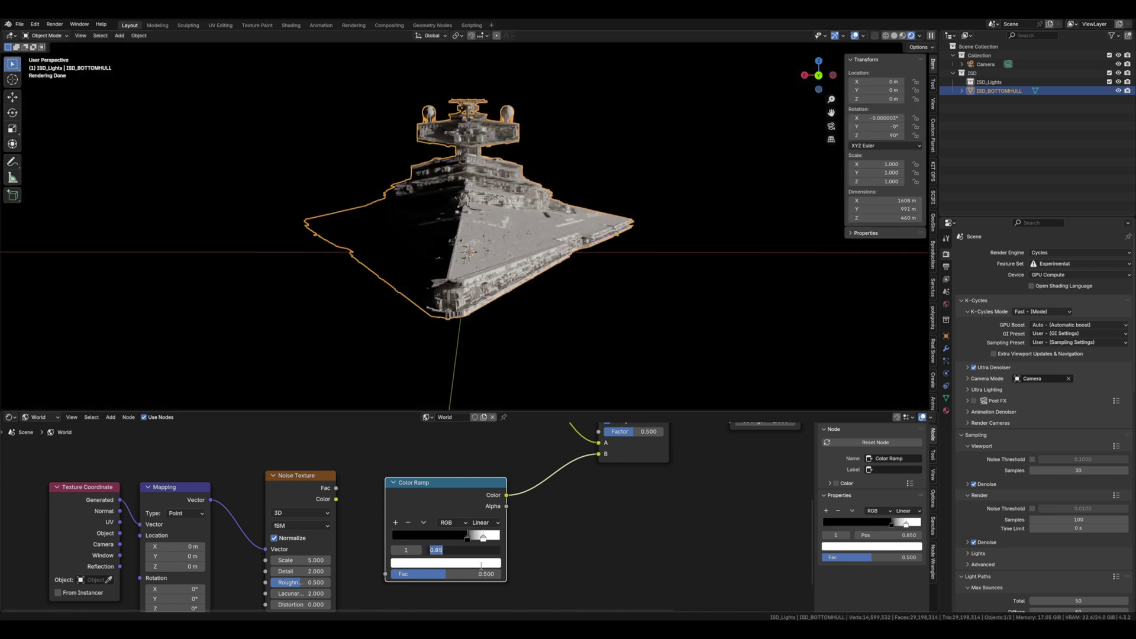
key(Return)
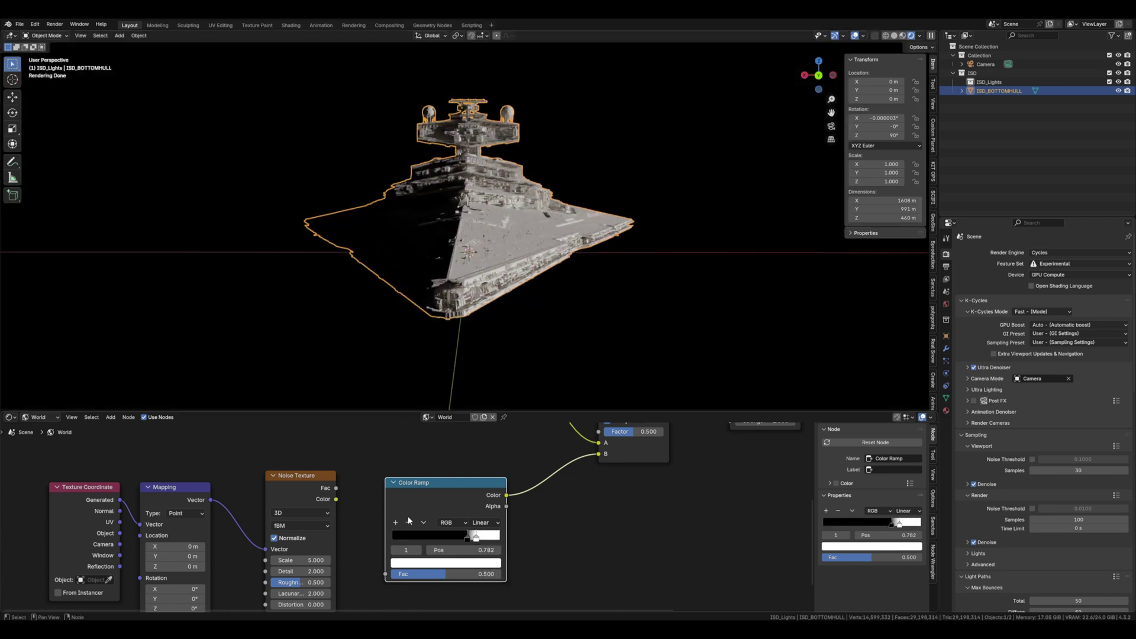
Step: Connect the Noise Texture's Color to the Color Ramp's Fac and set the noise Scale to 5000
drag(336, 499, 386, 574)
middle_drag(362, 578, 415, 553)
click(361, 532)
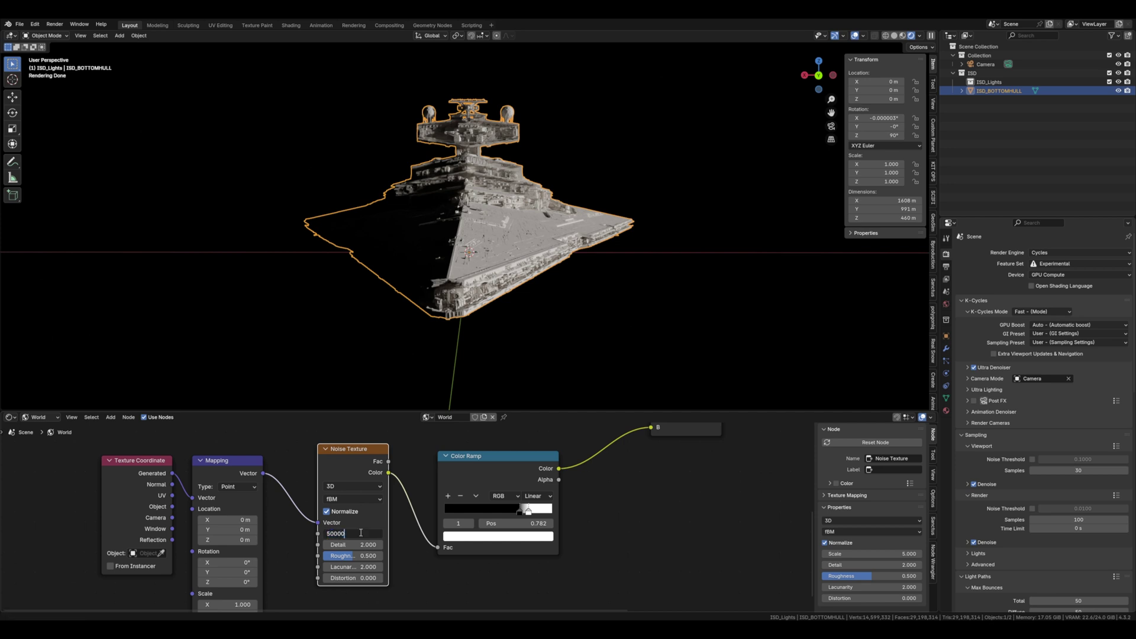
key(Return)
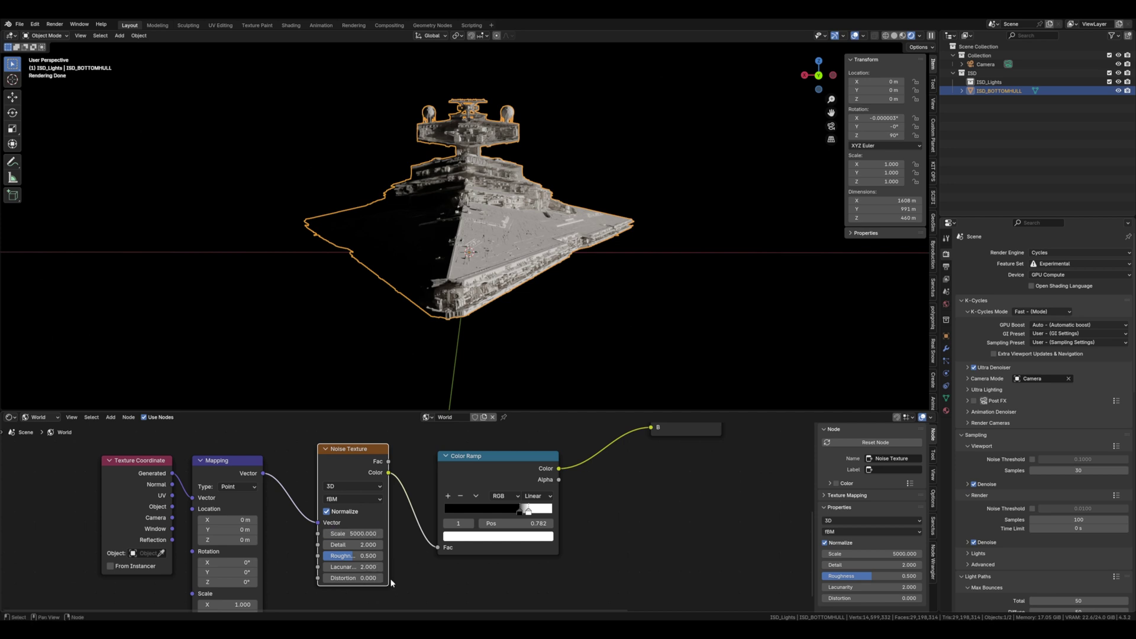
Step: Set the Mapping node's X rotation to 32.5°
middle_drag(294, 566, 373, 521)
click(315, 519)
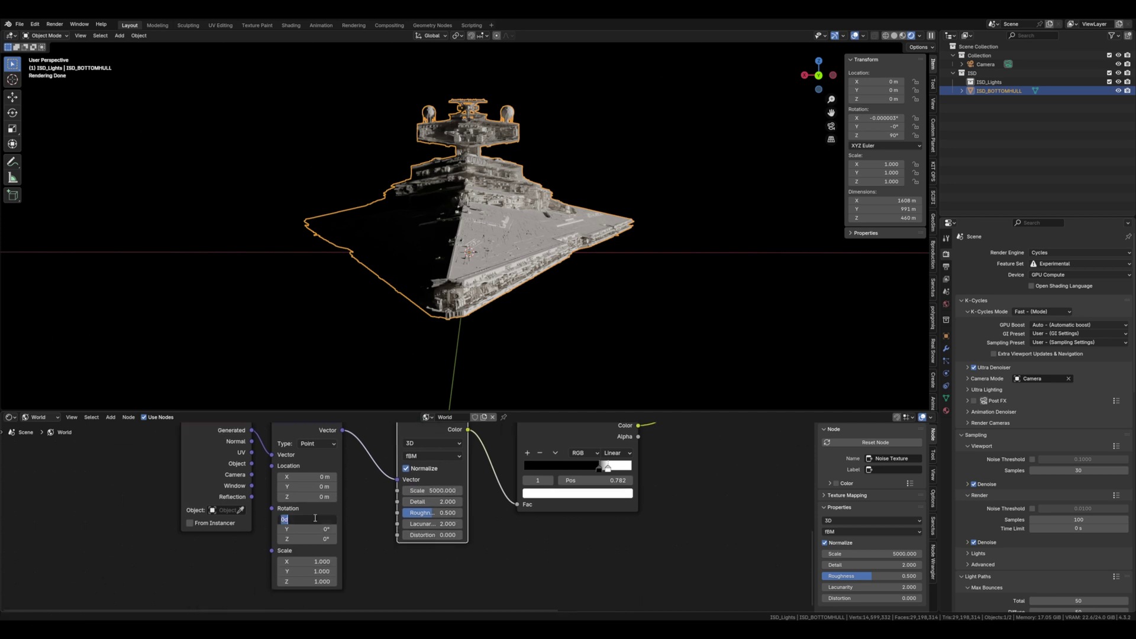
text(32.5)
key(Return)
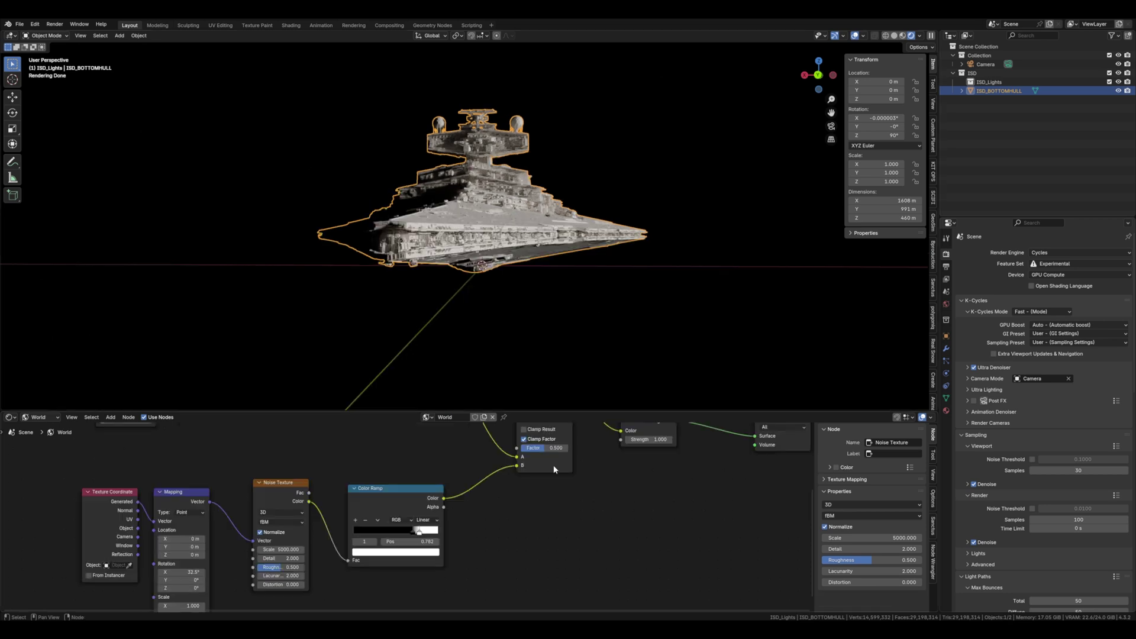
Step: Add a Light Path node to the world node tree and connect it to the second Mix node's Factor
scroll(433, 534, up, 4)
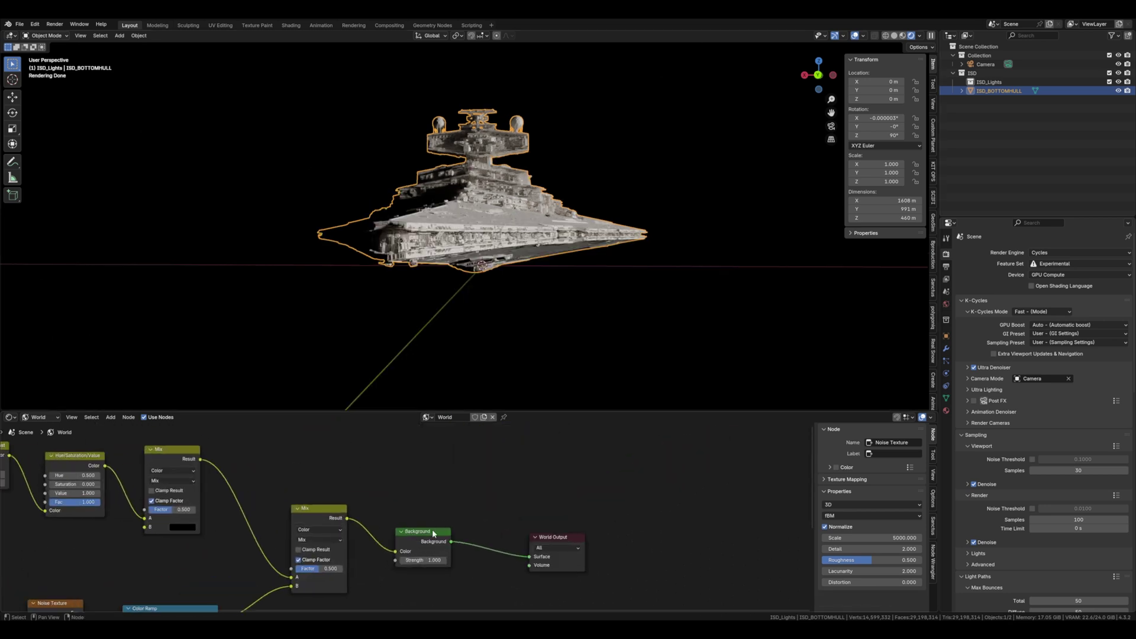
scroll(379, 464, down, 2)
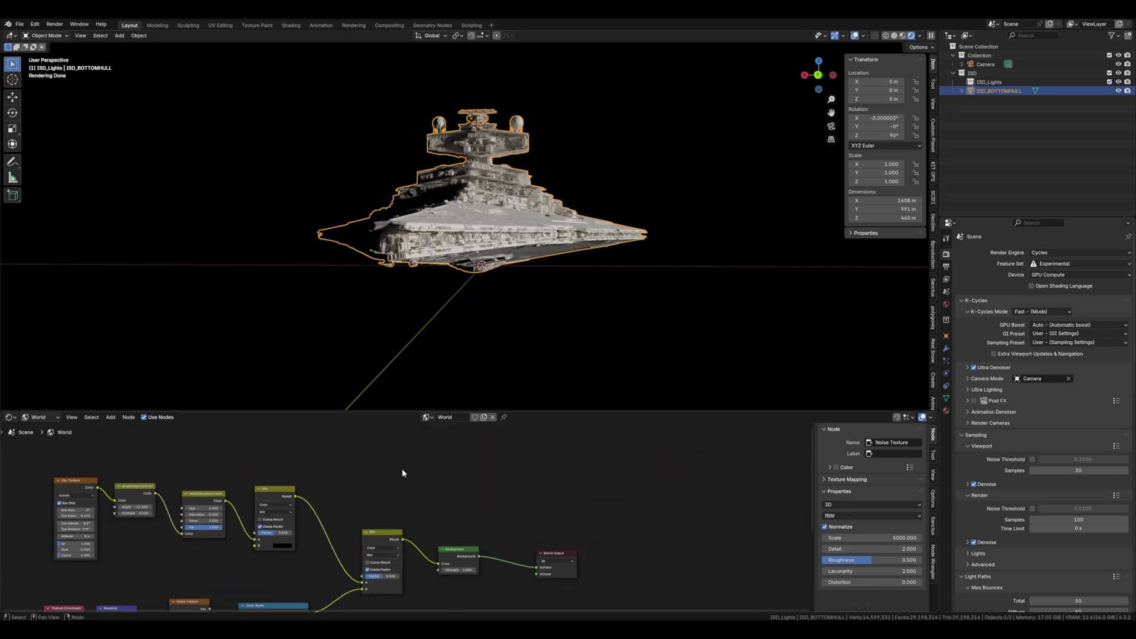
key(shift+a)
text(lihgy)
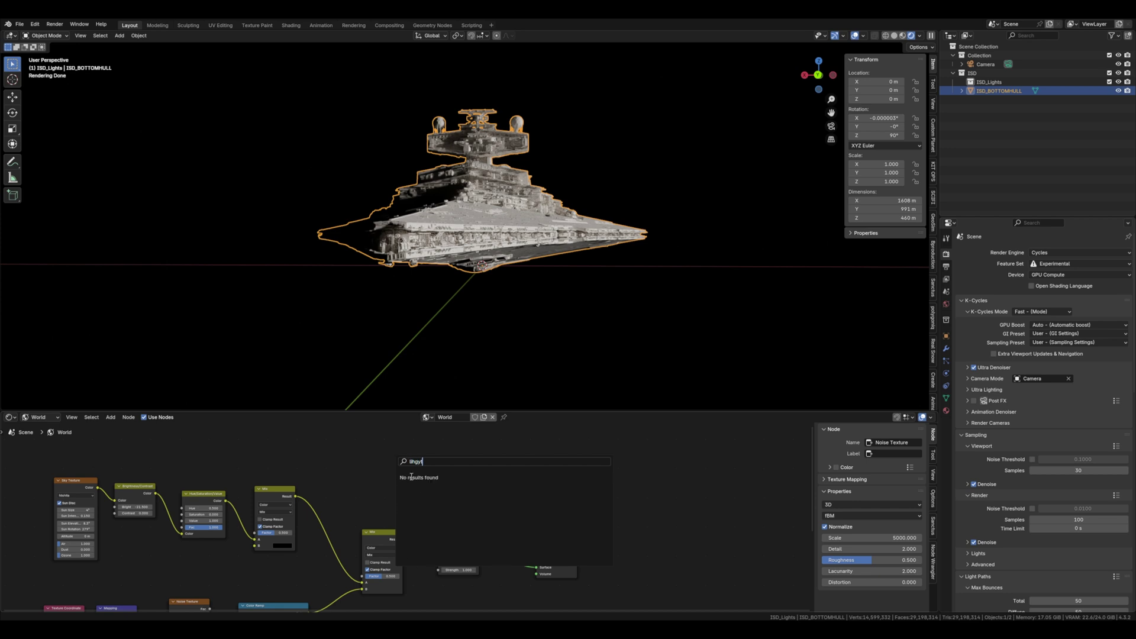
key(BackSpace)
key(BackSpace)
key(BackSpace)
key(BackSpace)
click(431, 476)
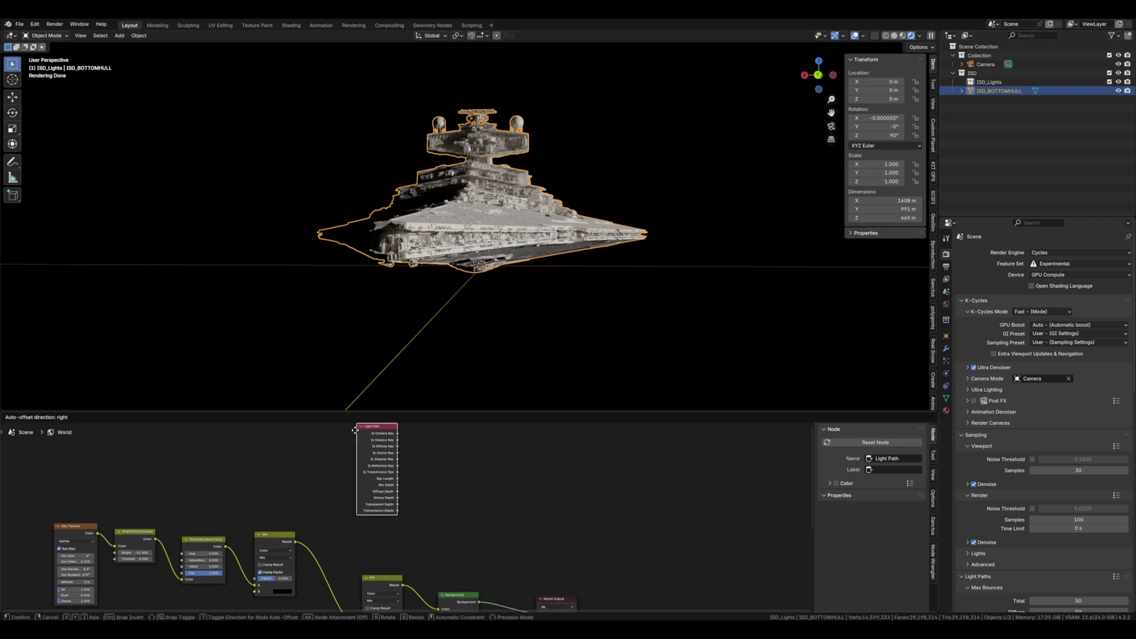
click(405, 453)
scroll(403, 450, down, 2)
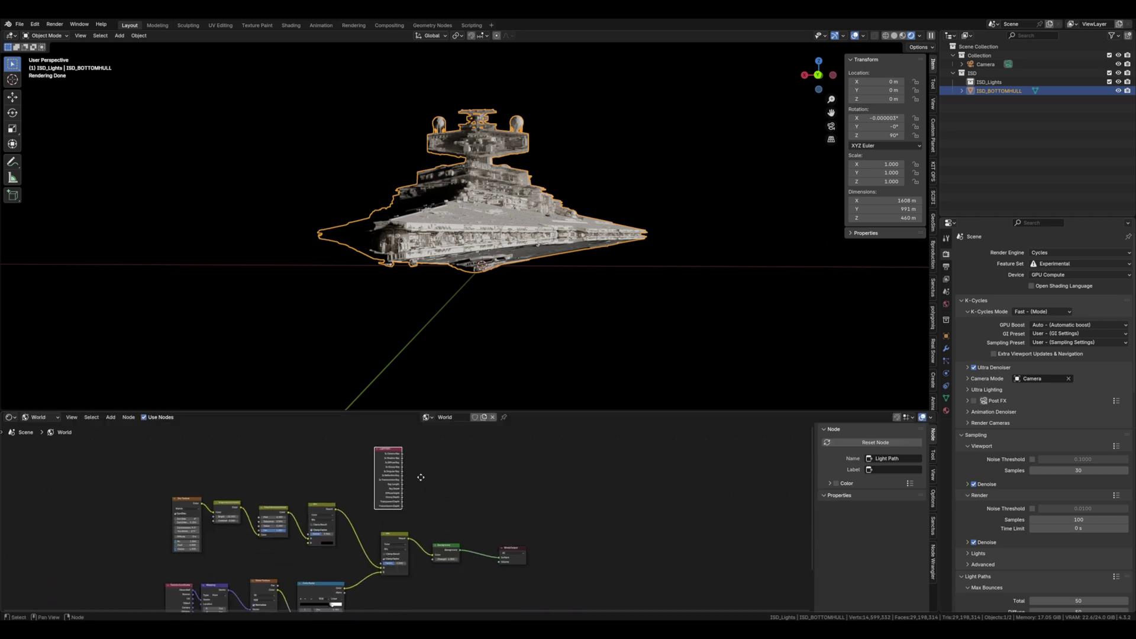
drag(361, 445, 382, 575)
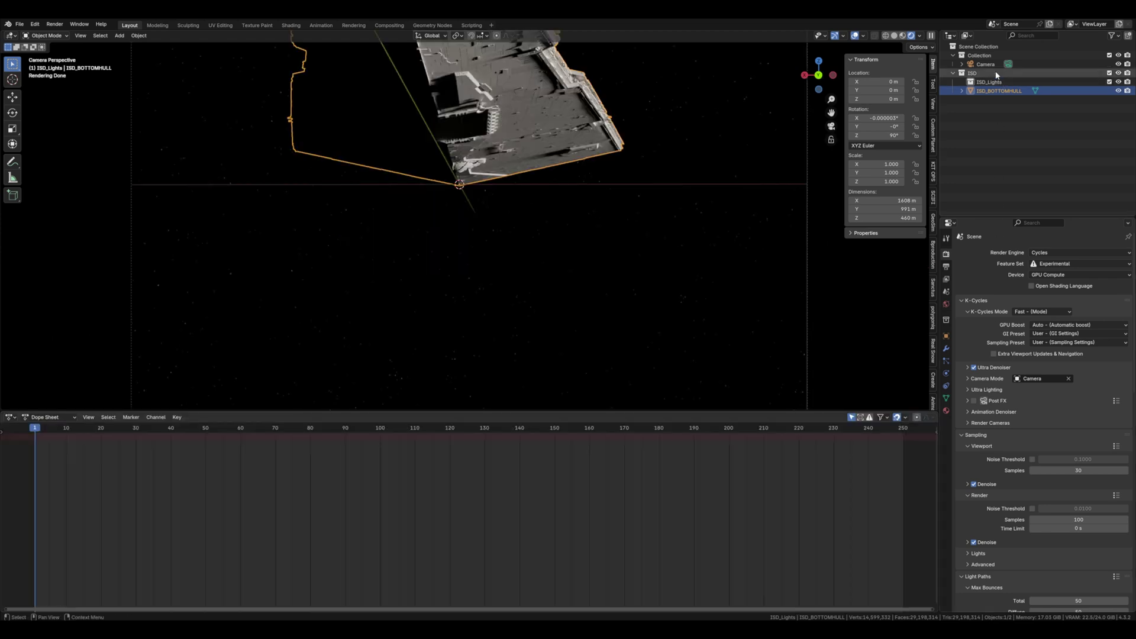
Step: Set the scene camera's focal length to 135 mm
click(987, 64)
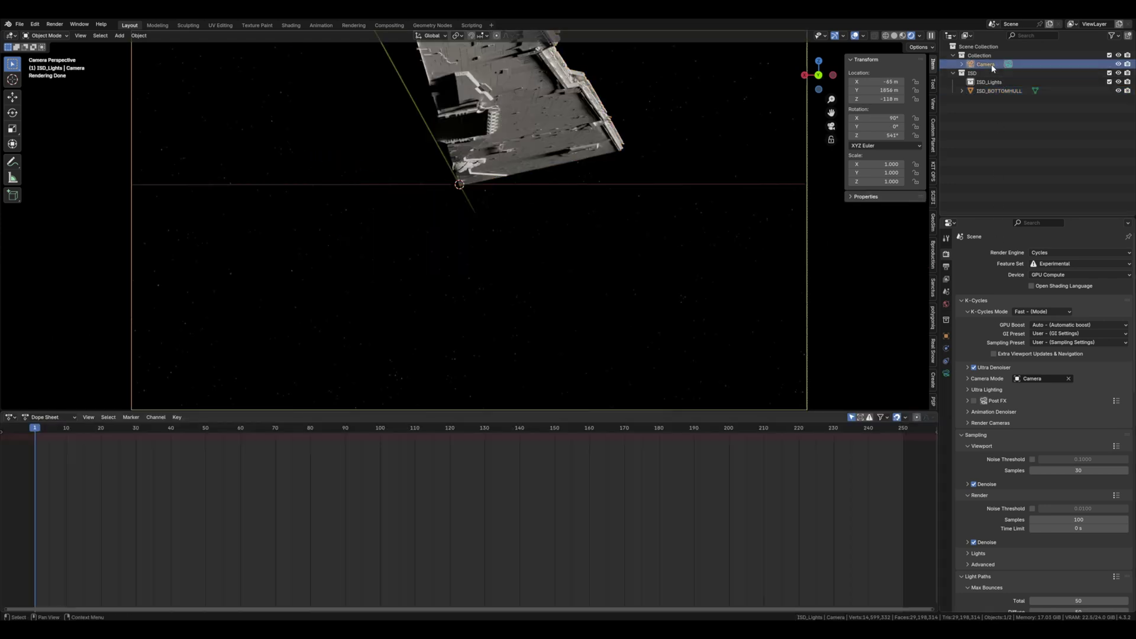
click(946, 373)
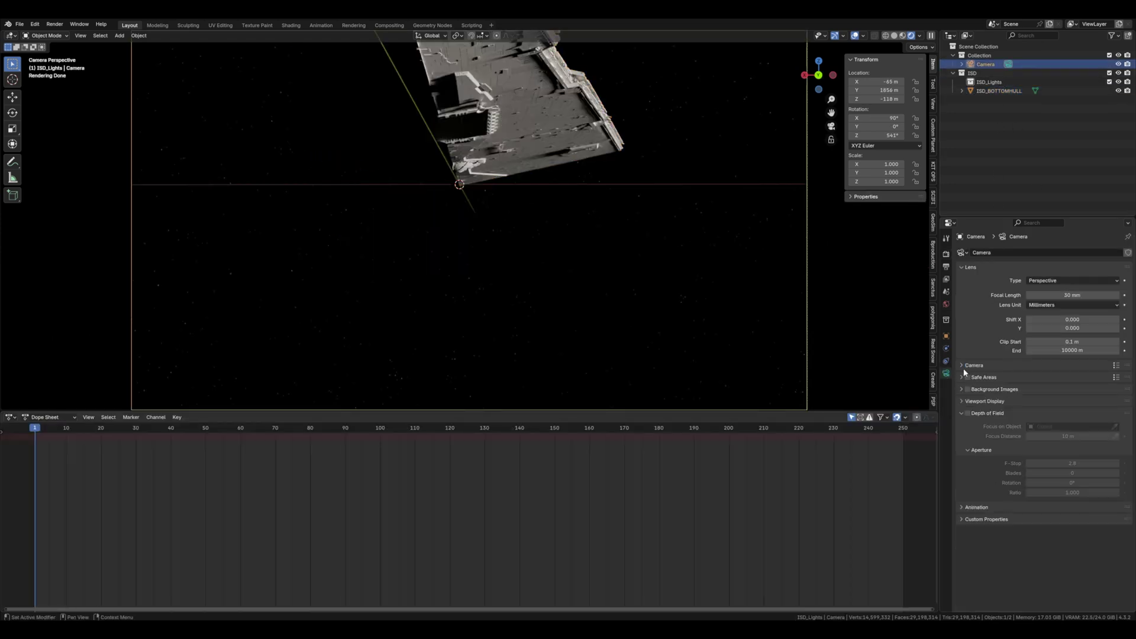
click(1044, 296)
text(135)
key(Return)
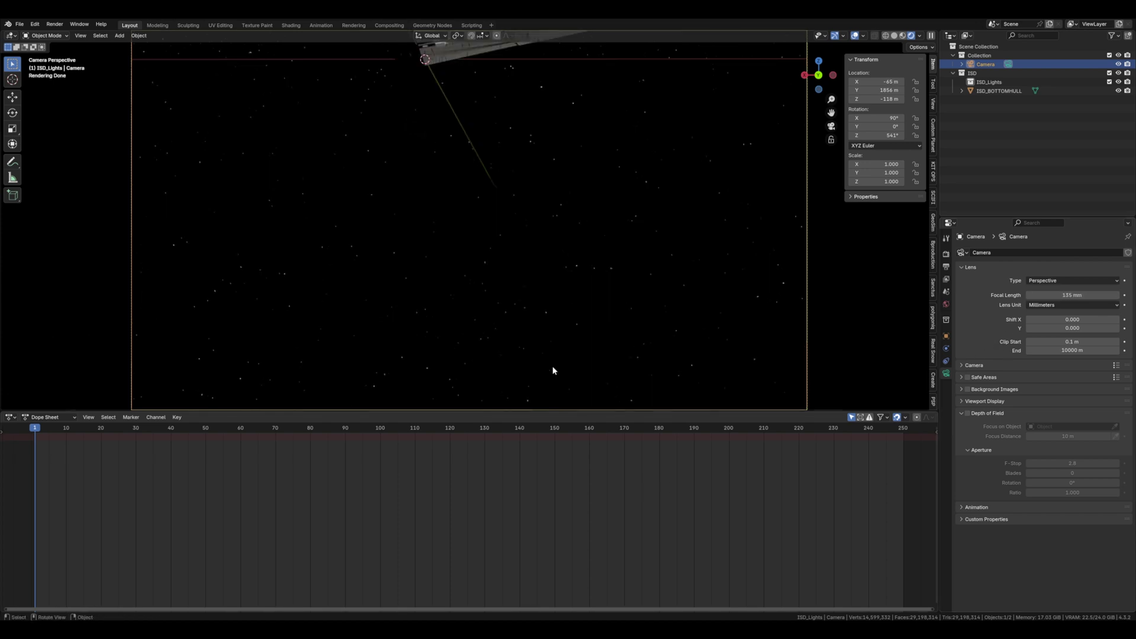
Step: Set the Scale of the Noise Texture in the world node tree to 5000
key(shift+F3)
scroll(339, 537, up, 2)
middle_drag(339, 538, 425, 484)
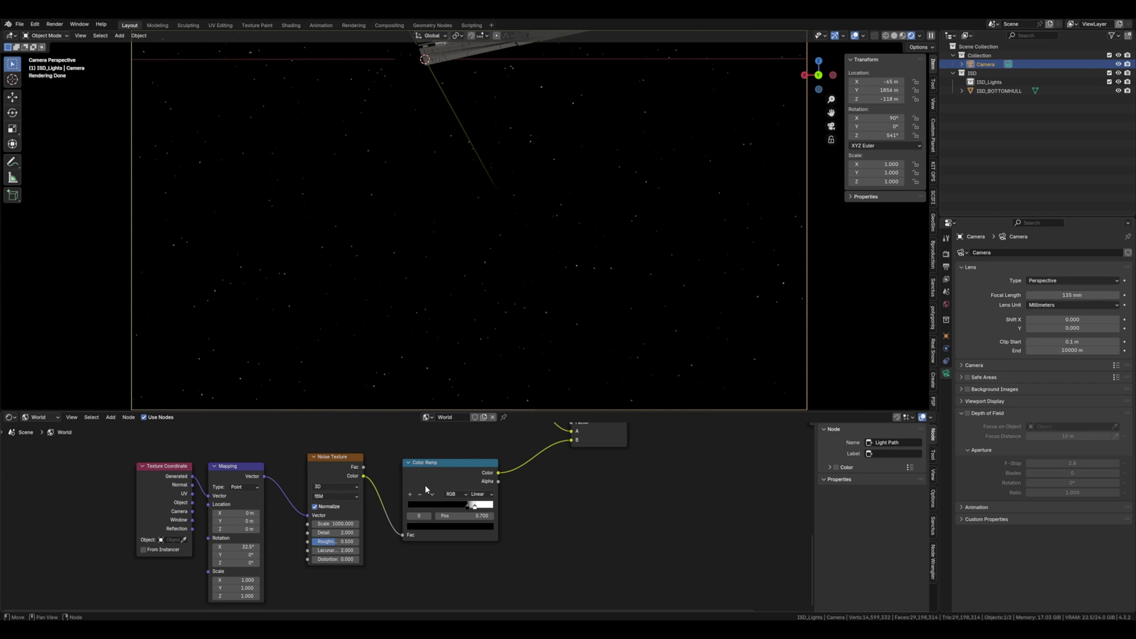
scroll(420, 503, up, 2)
click(317, 526)
text(500)
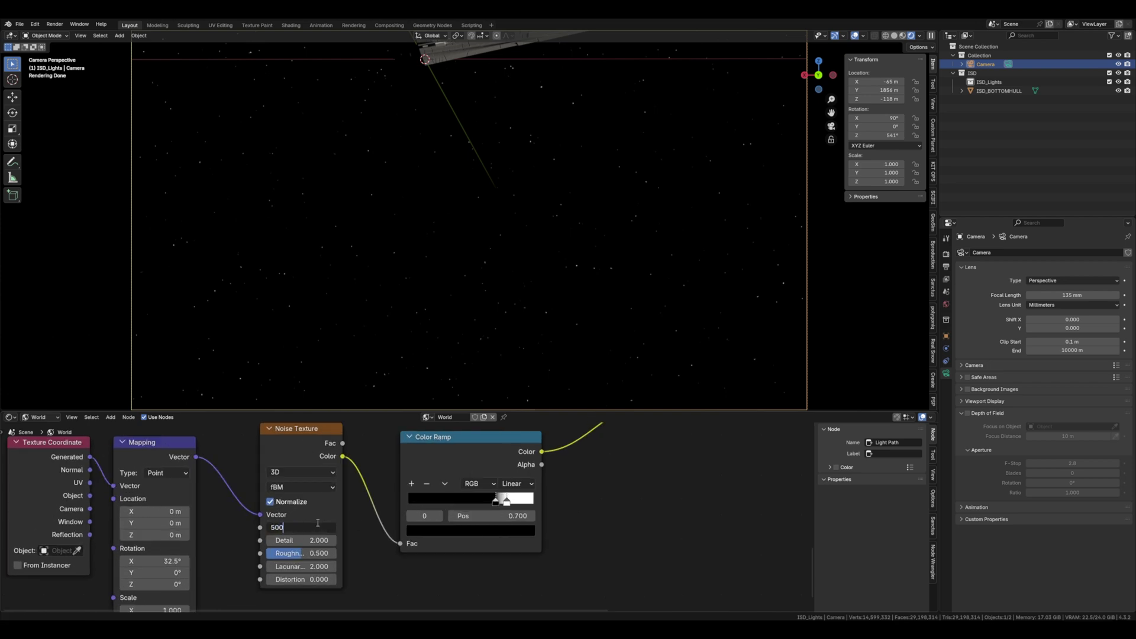
text(0)
key(Return)
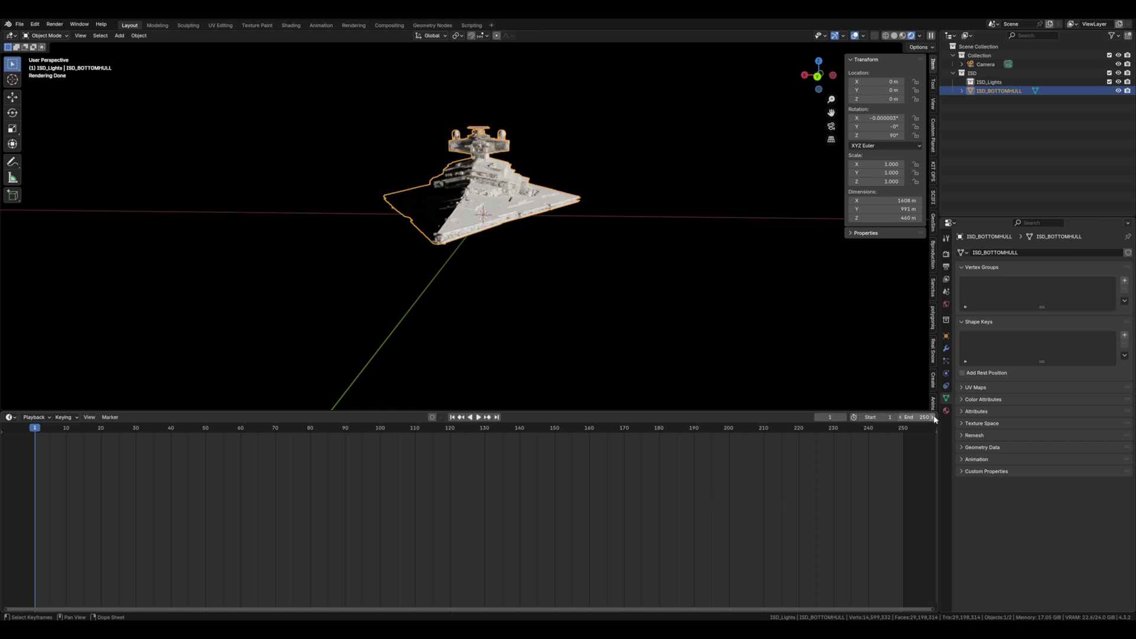
Step: Set the animation's end frame to 200
click(912, 417)
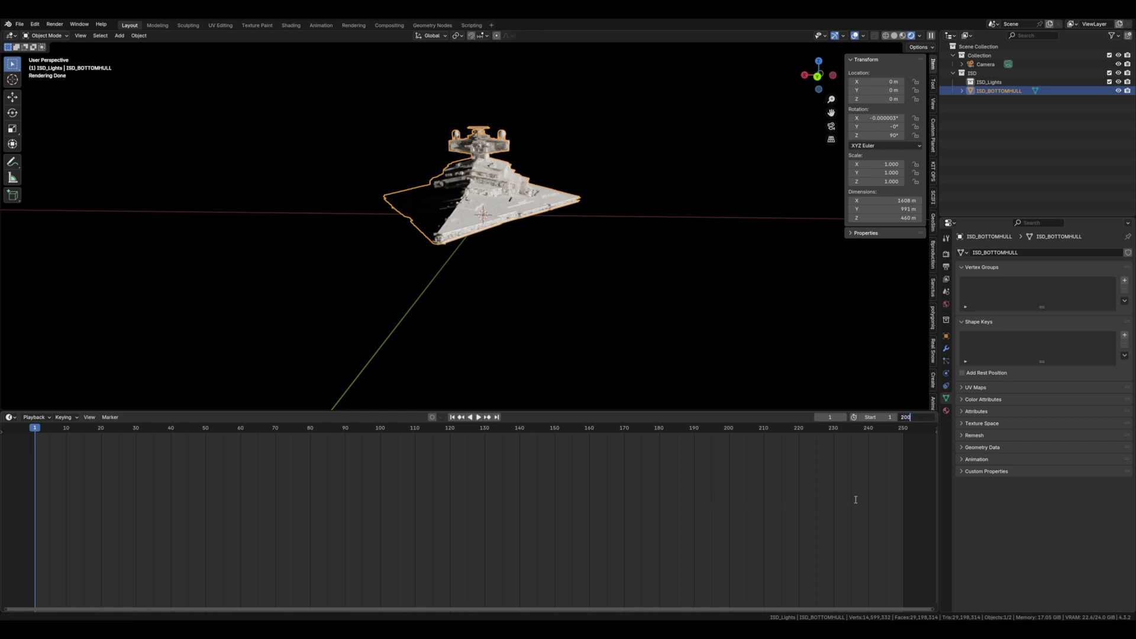
text(200)
key(Return)
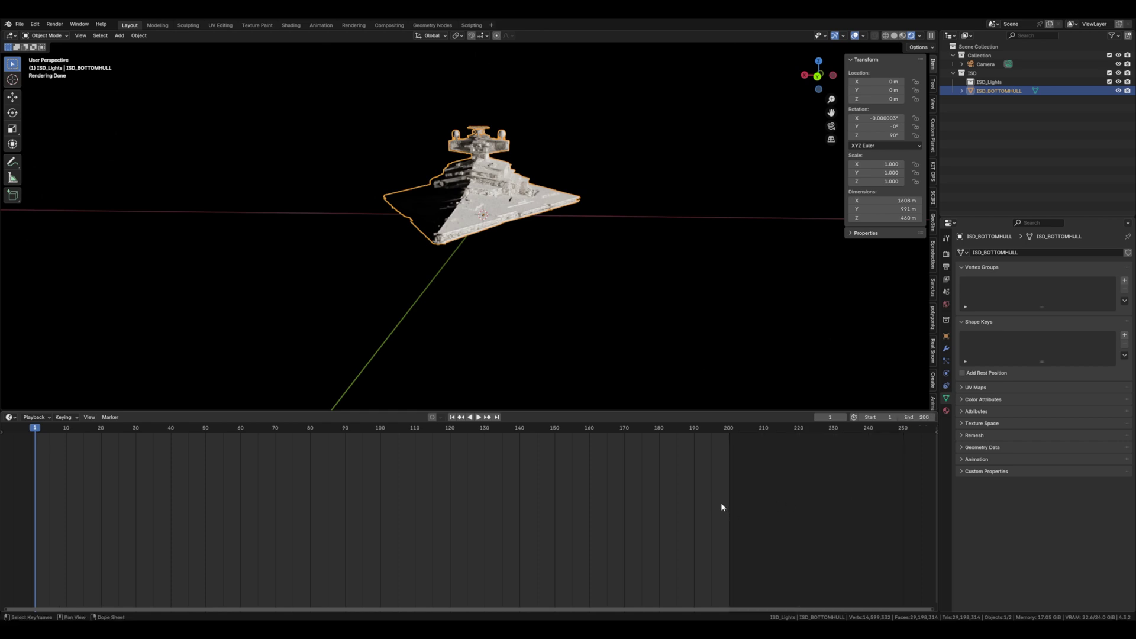
Step: At frame 70, set the ISD_BOTTOMHULL Y location to -198347 m and insert a single keyframe on it
click(31, 427)
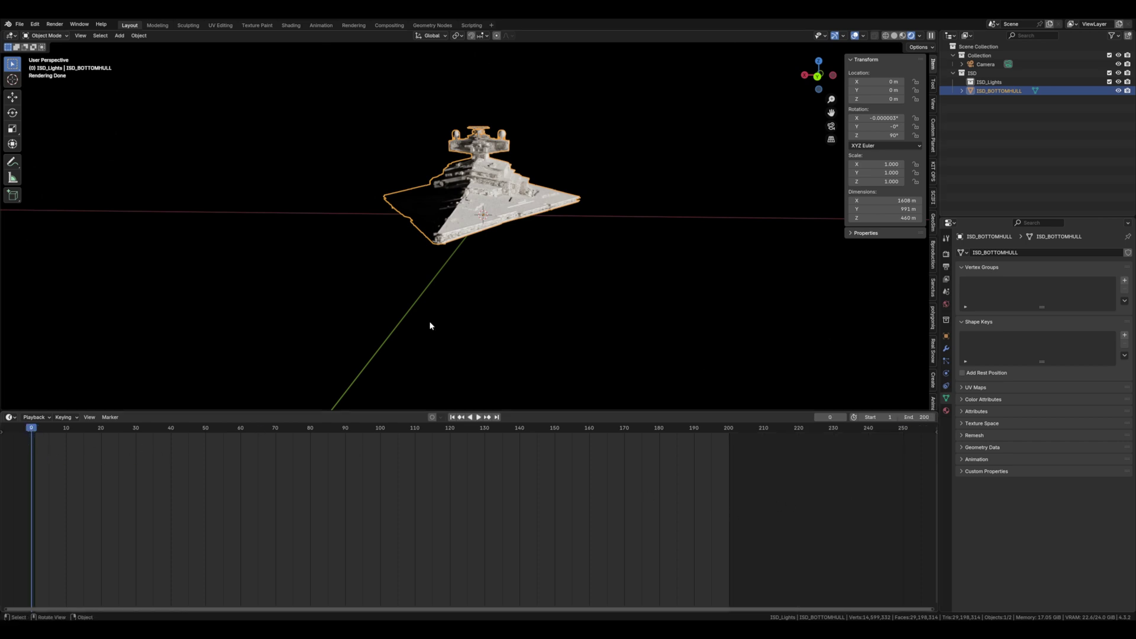
click(275, 428)
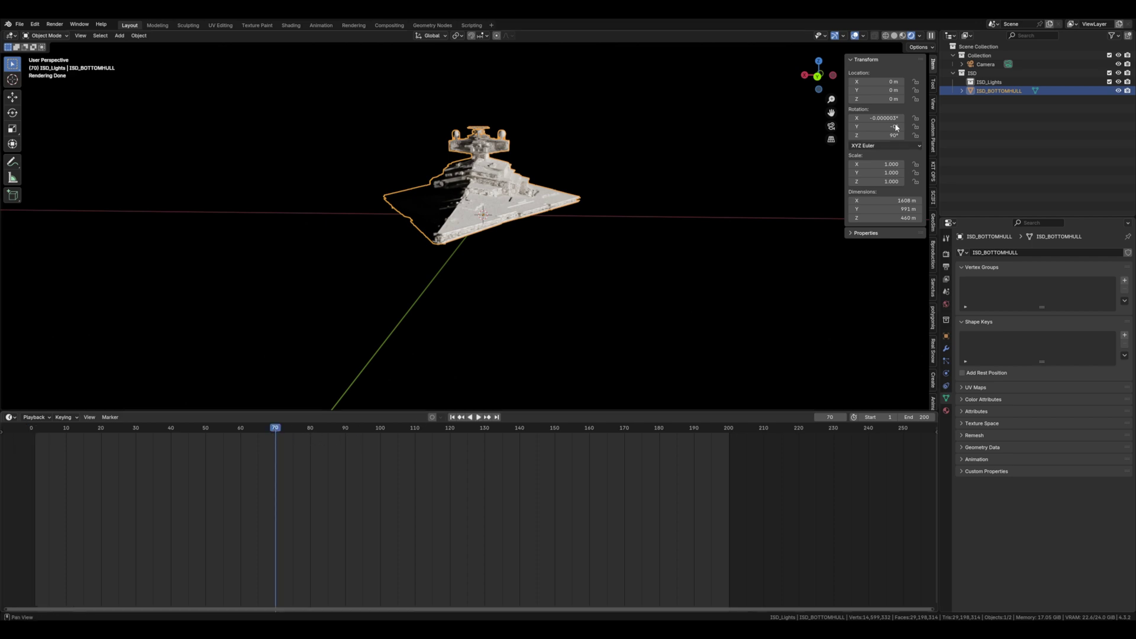
key(z)
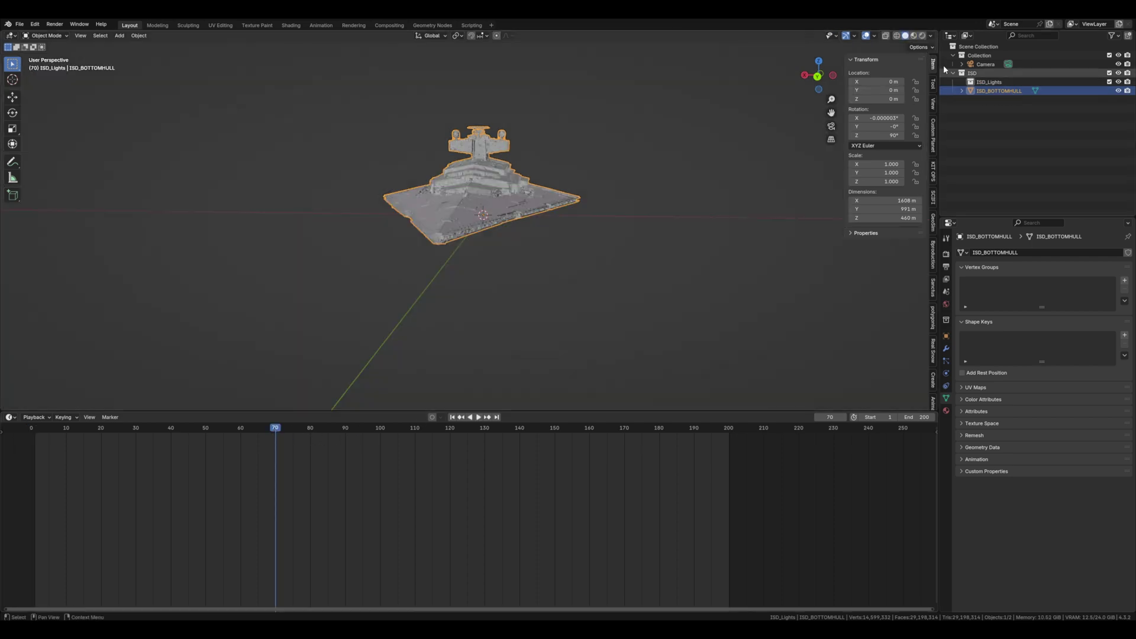
click(882, 90)
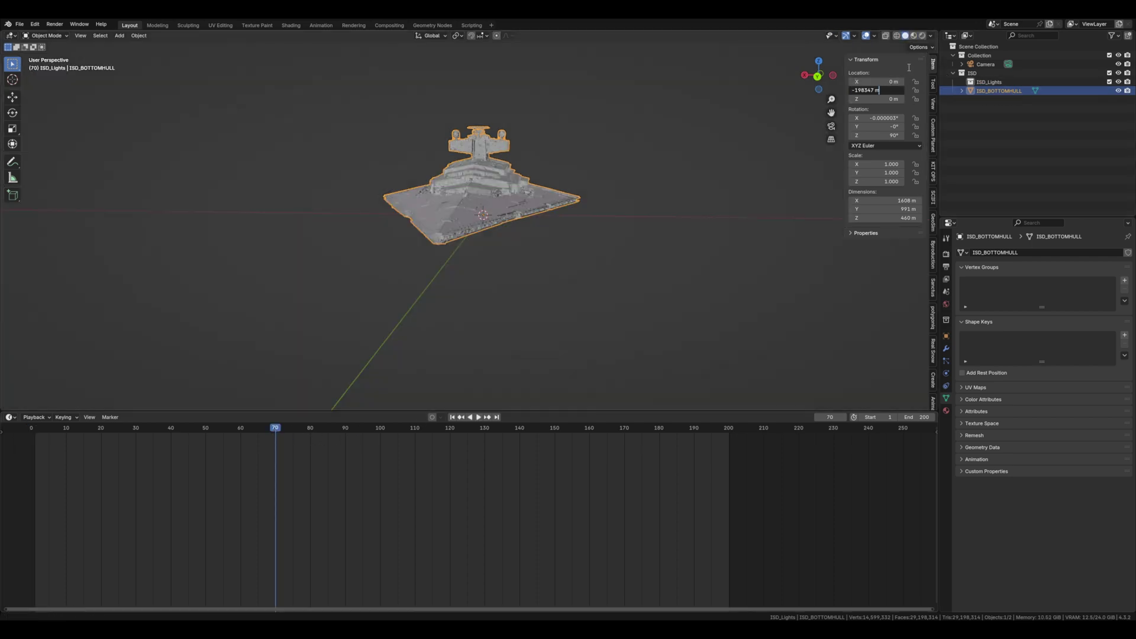
text(-198347 m)
key(Return)
right_click(893, 89)
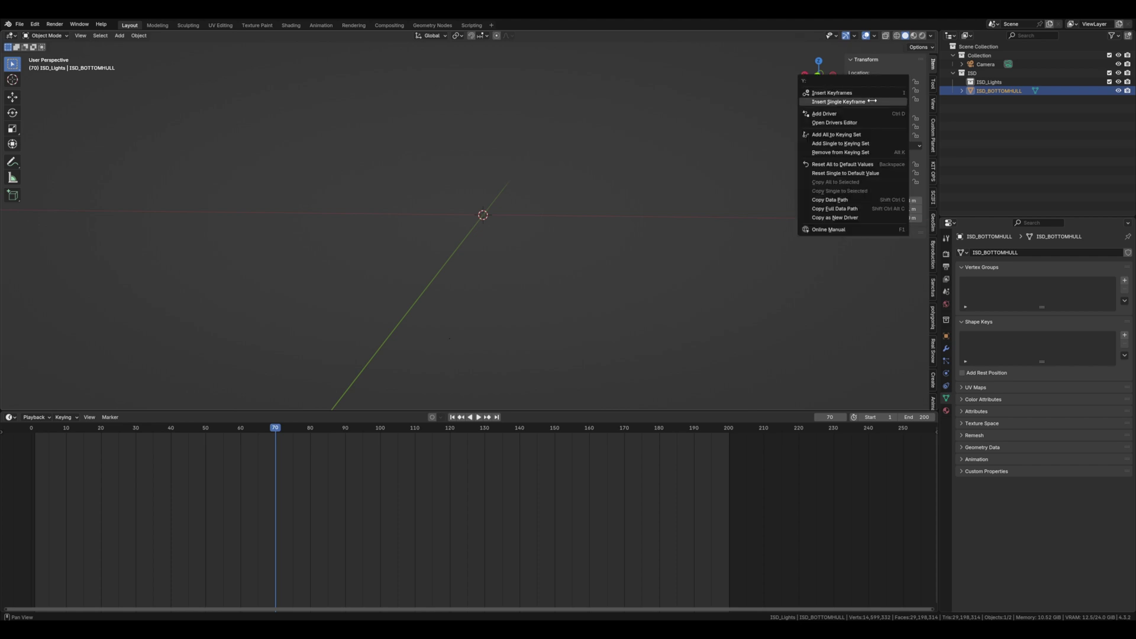
click(839, 102)
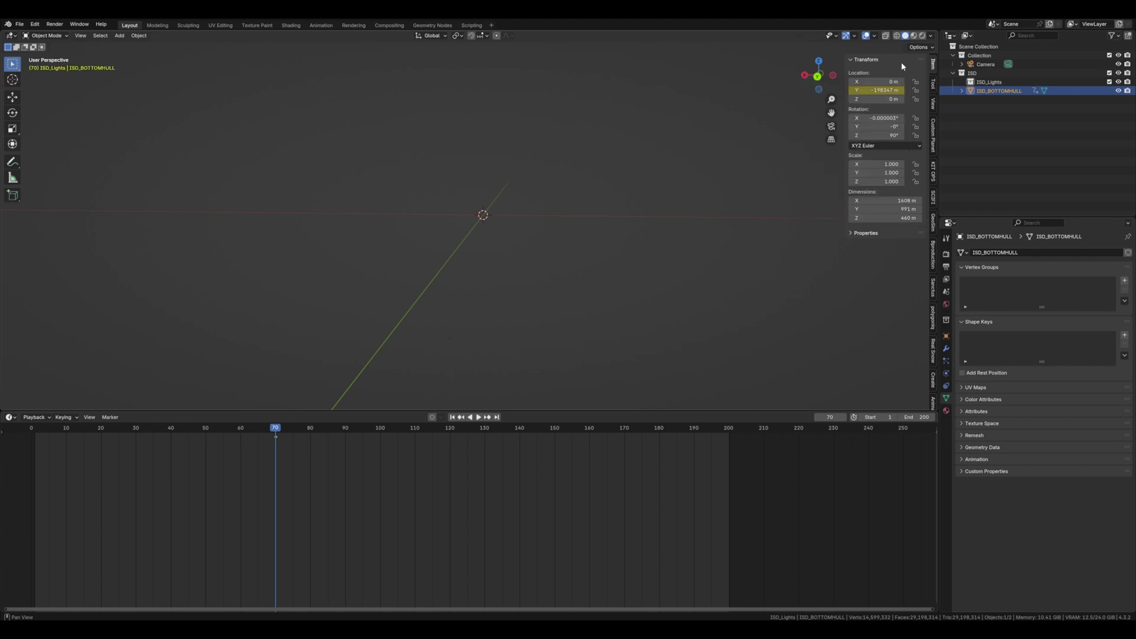
Step: Set the ISD_BOTTOMHULL Z location to 45.7 m and its X and Y rotation to 0°
click(885, 100)
text(45.7)
key(Return)
drag(889, 117, 889, 126)
text(0)
key(Return)
Step: Scale the ISD_BOTTOMHULL to 1.241 on the X, Y and Z axes
click(893, 164)
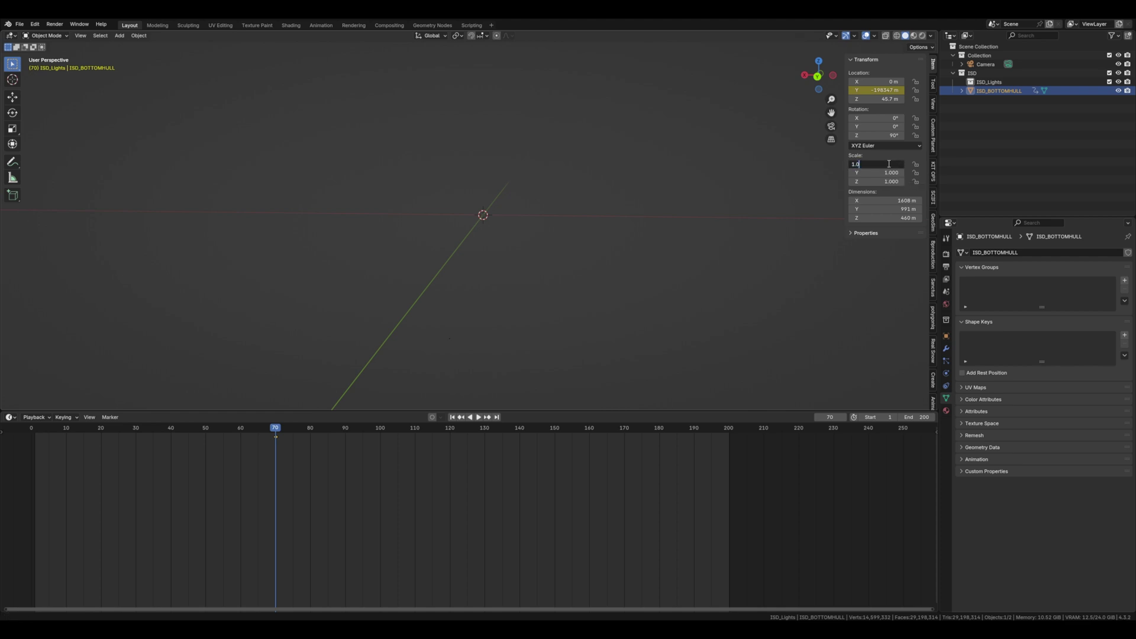
key(Return)
drag(888, 164, 889, 182)
key(Return)
Step: At frame 75, set the ISD_BOTTOMHULL Y location to -1958.58 m and insert a single keyframe on it
key(Right)
key(Right)
key(Right)
key(Right)
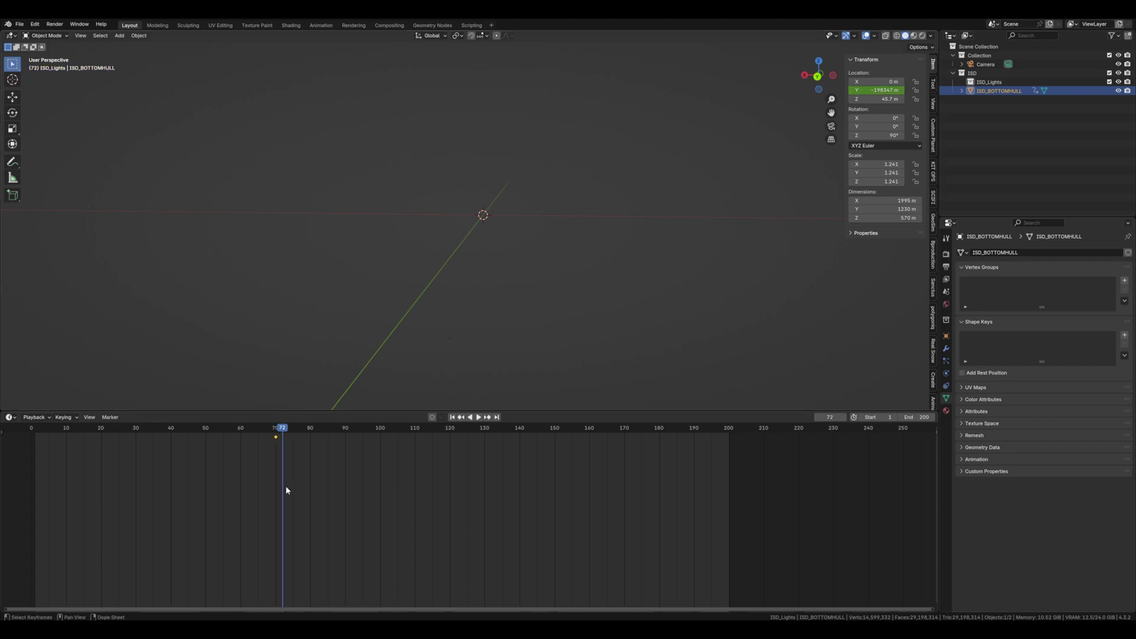
key(Right)
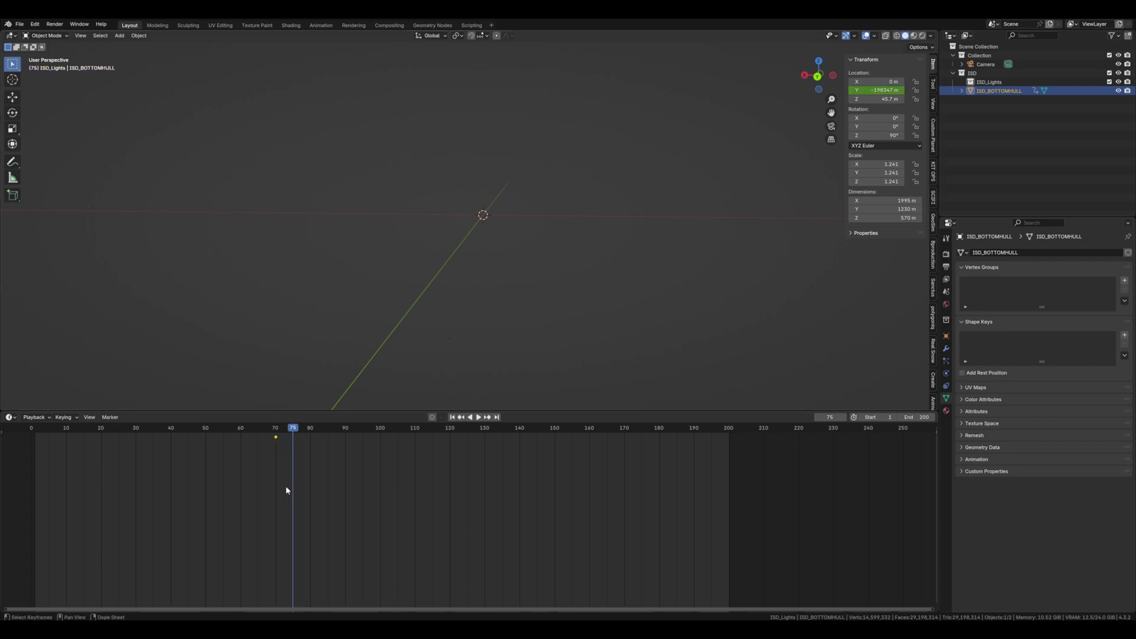
click(885, 91)
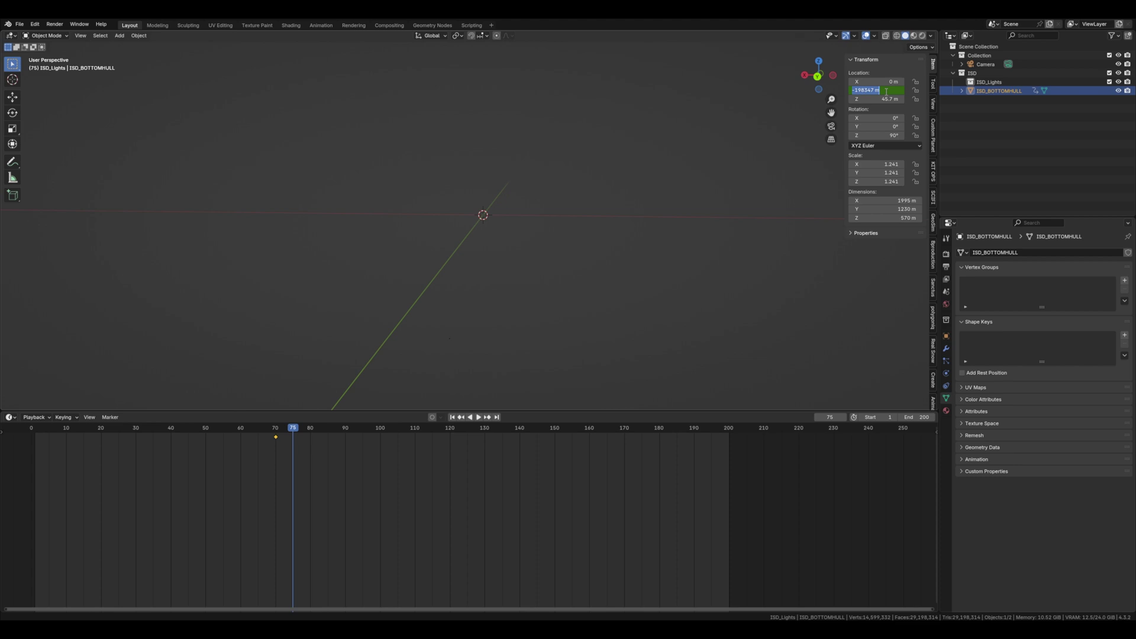
text(-1958.58 m)
key(Return)
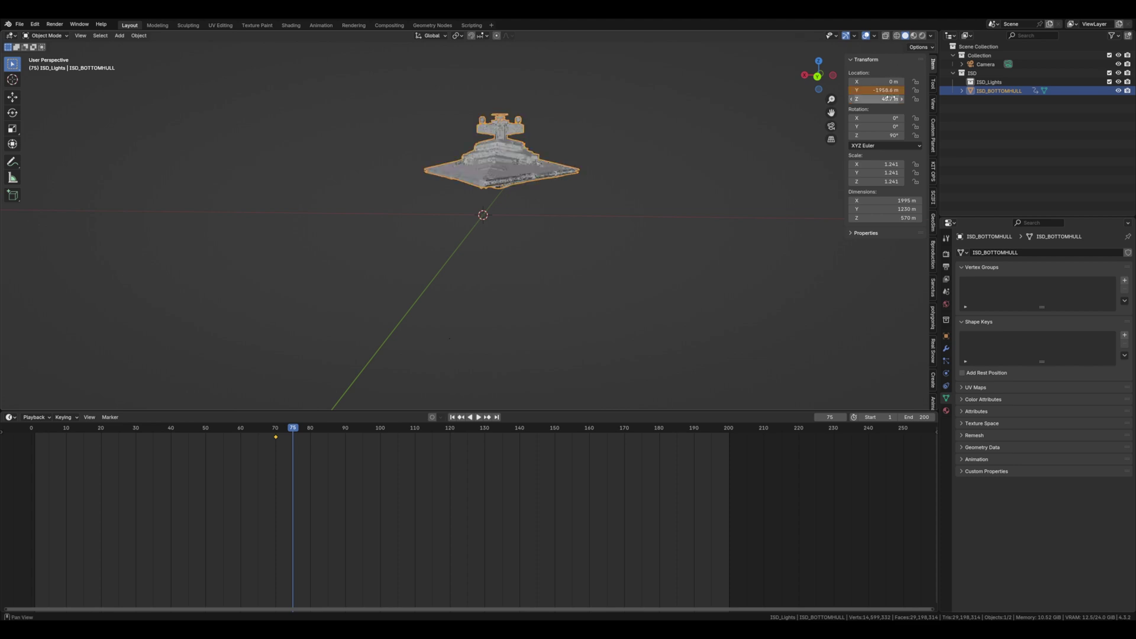
right_click(883, 90)
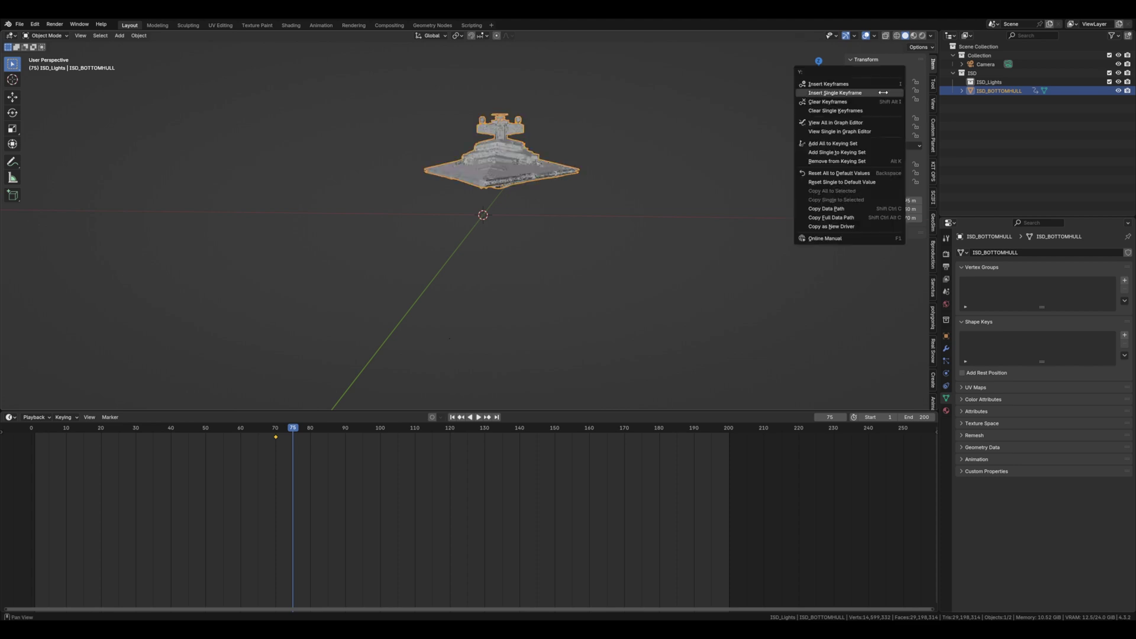
click(882, 90)
Step: Play back the ship's arrival animation from the camera view
key(KP_0)
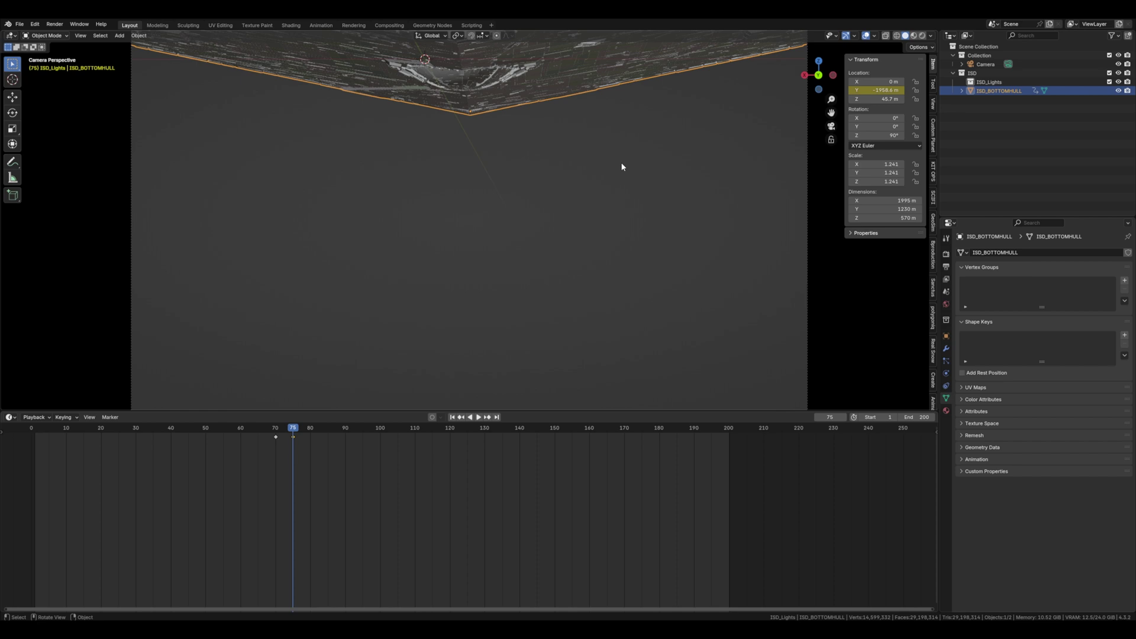
drag(293, 430, 293, 431)
key(space)
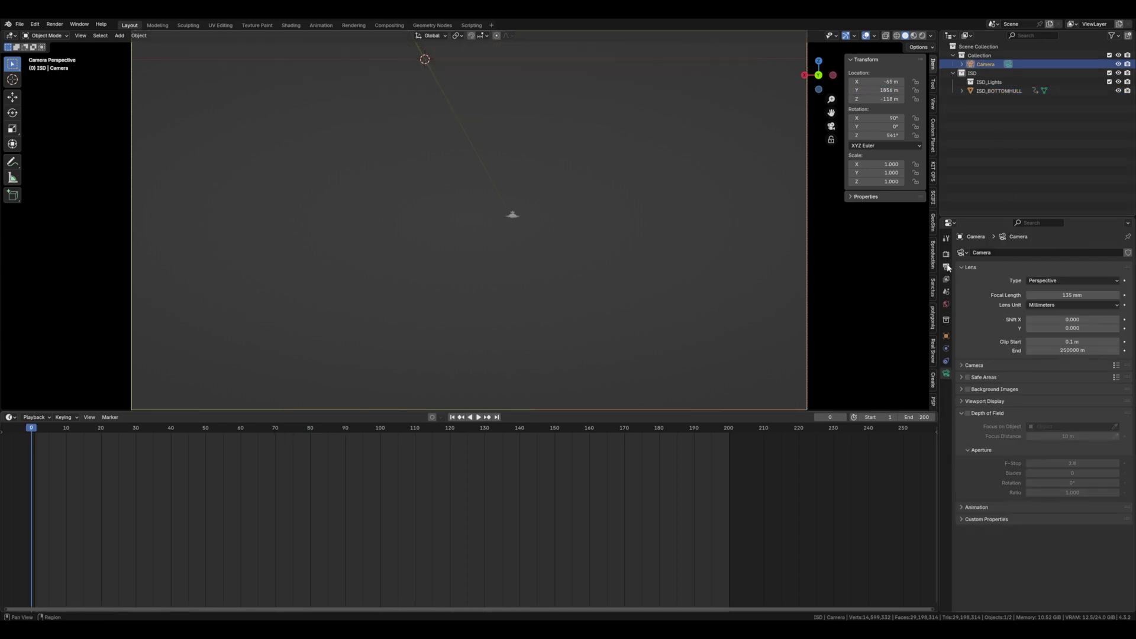
Step: Set the render output's horizontal resolution to 2560 px
click(946, 267)
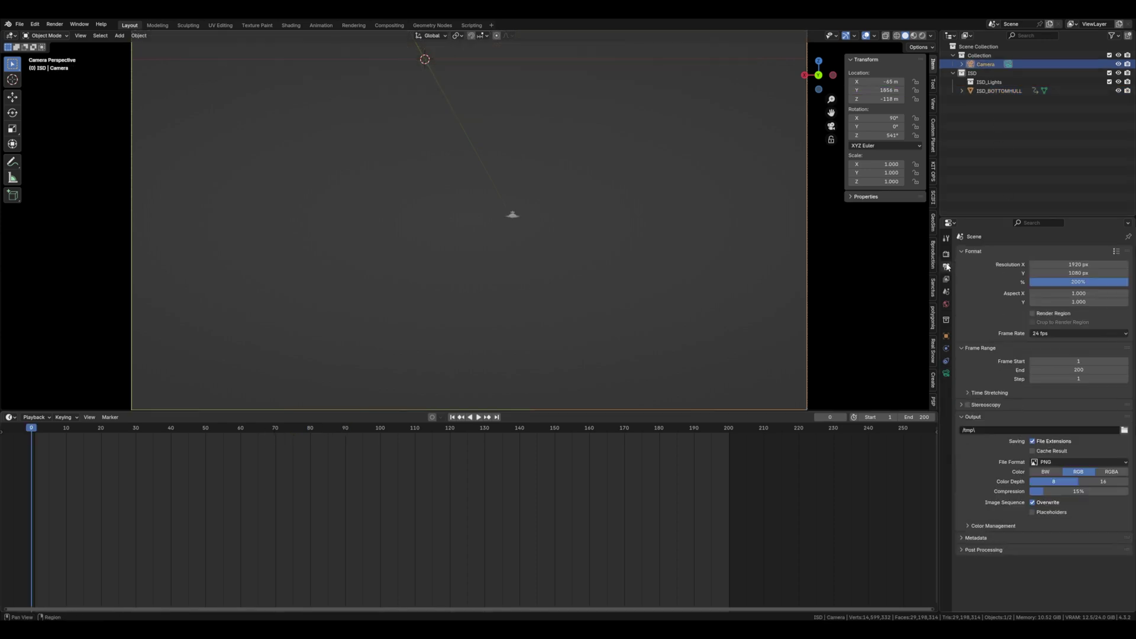
click(1054, 265)
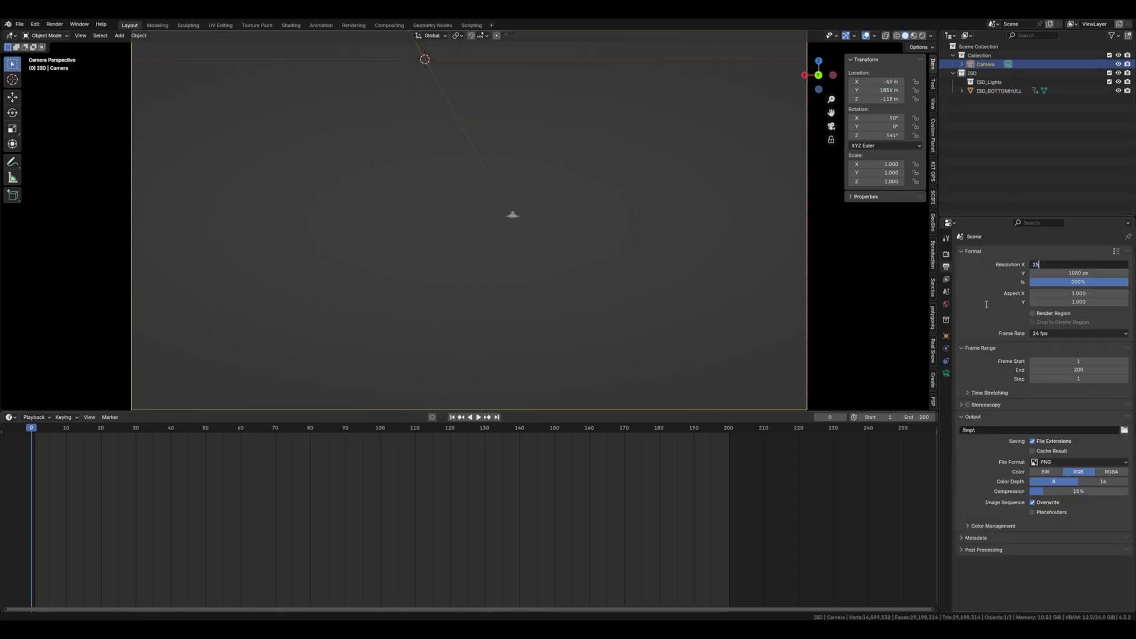
text(2560)
key(Return)
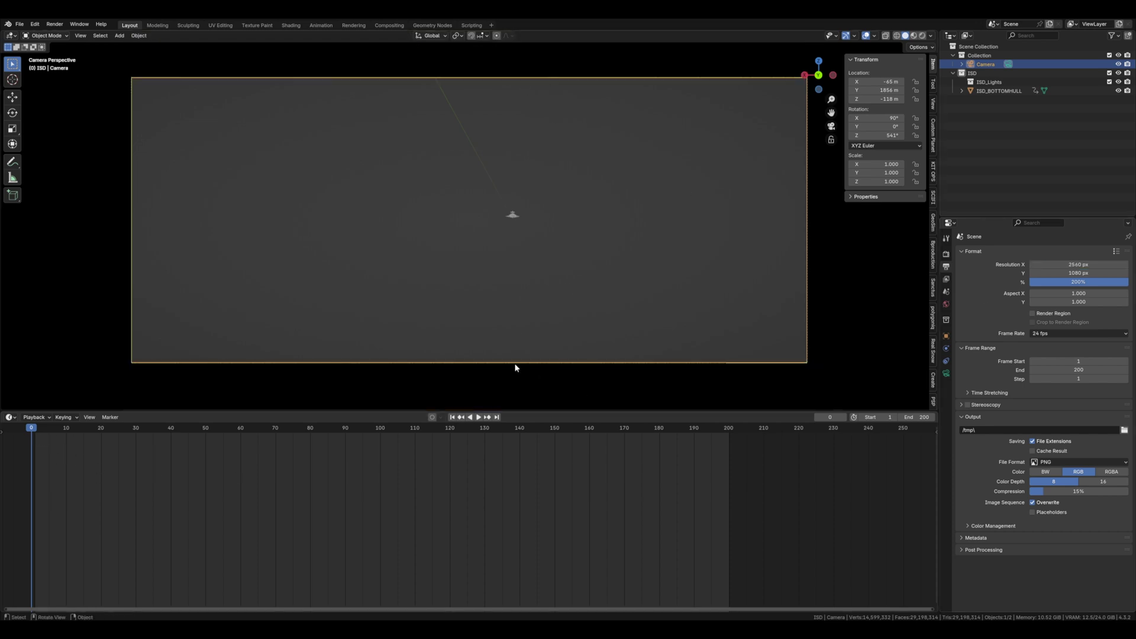
Step: Insert single keyframes on the camera's X rotation and Z rotation at frame 0
right_click(853, 117)
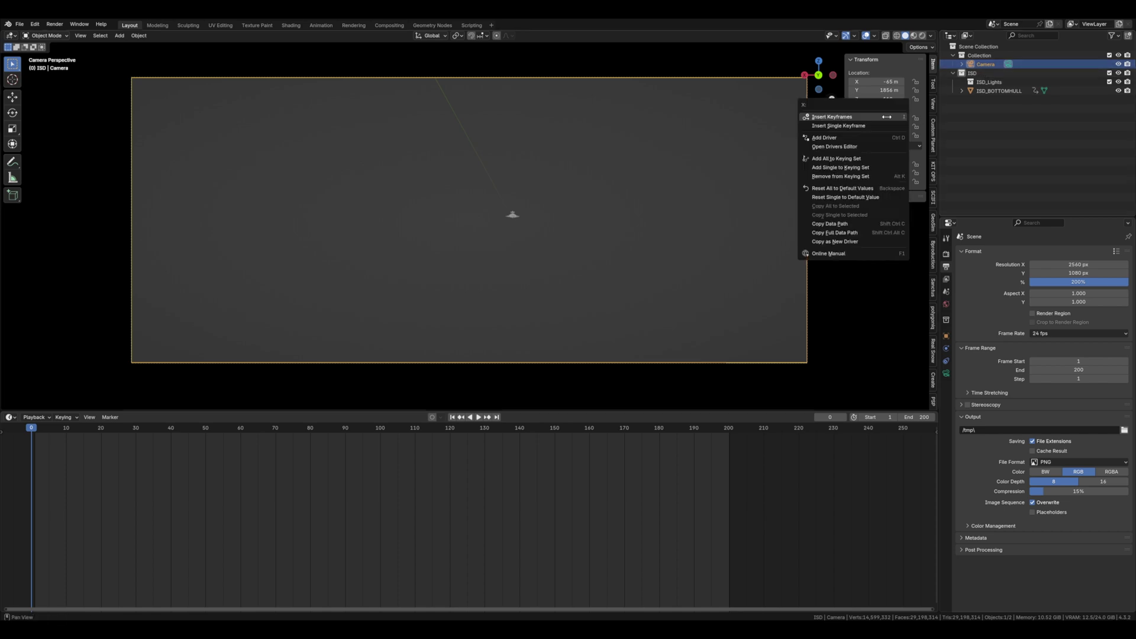
click(846, 125)
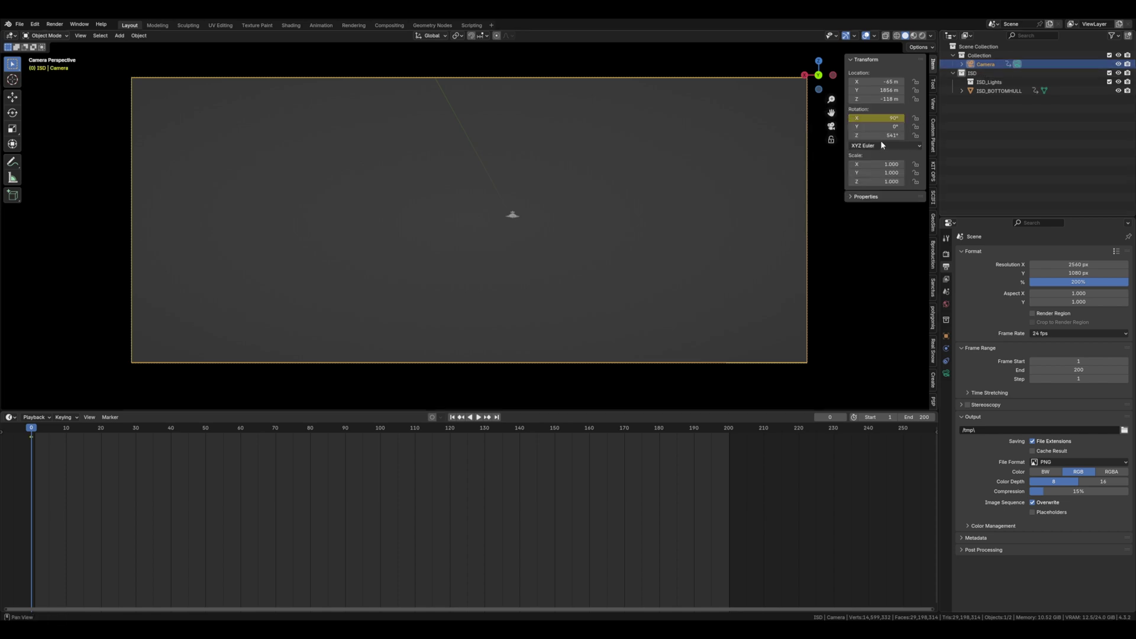
right_click(880, 137)
click(864, 148)
Step: At frame 189, set the camera's X rotation to 93° and insert a single keyframe on it
drag(607, 431, 689, 438)
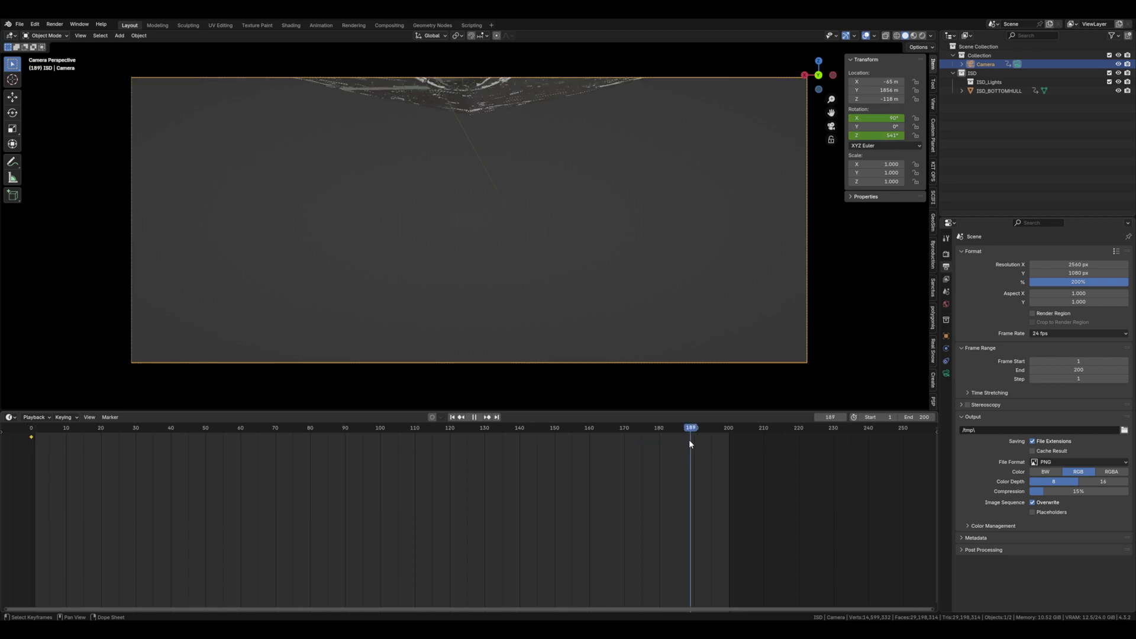
click(884, 117)
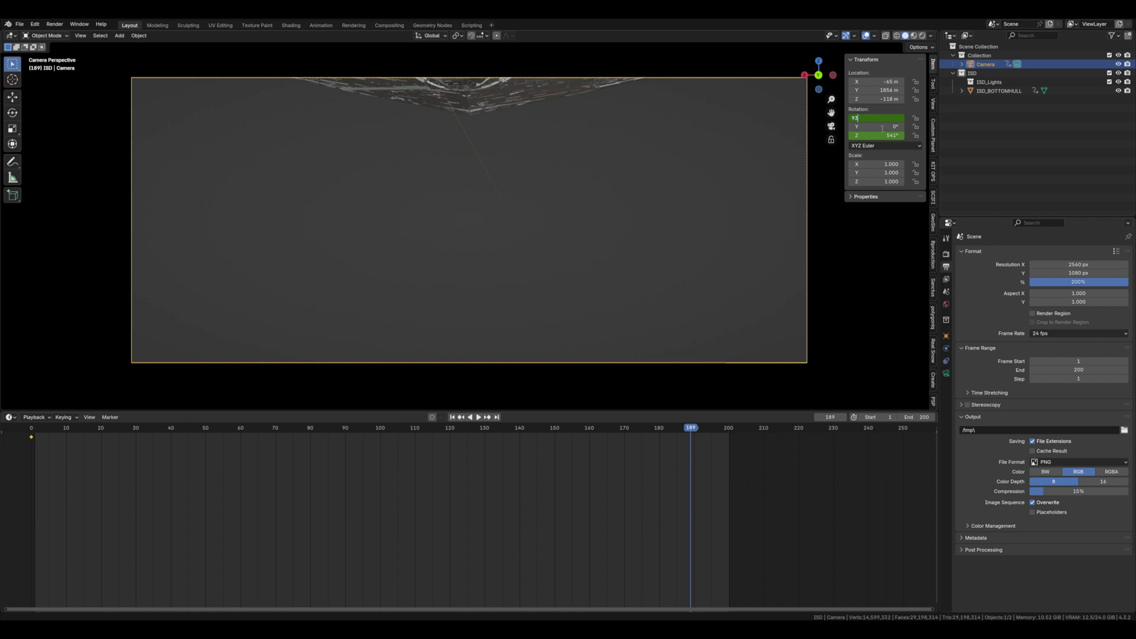
key(Return)
right_click(882, 119)
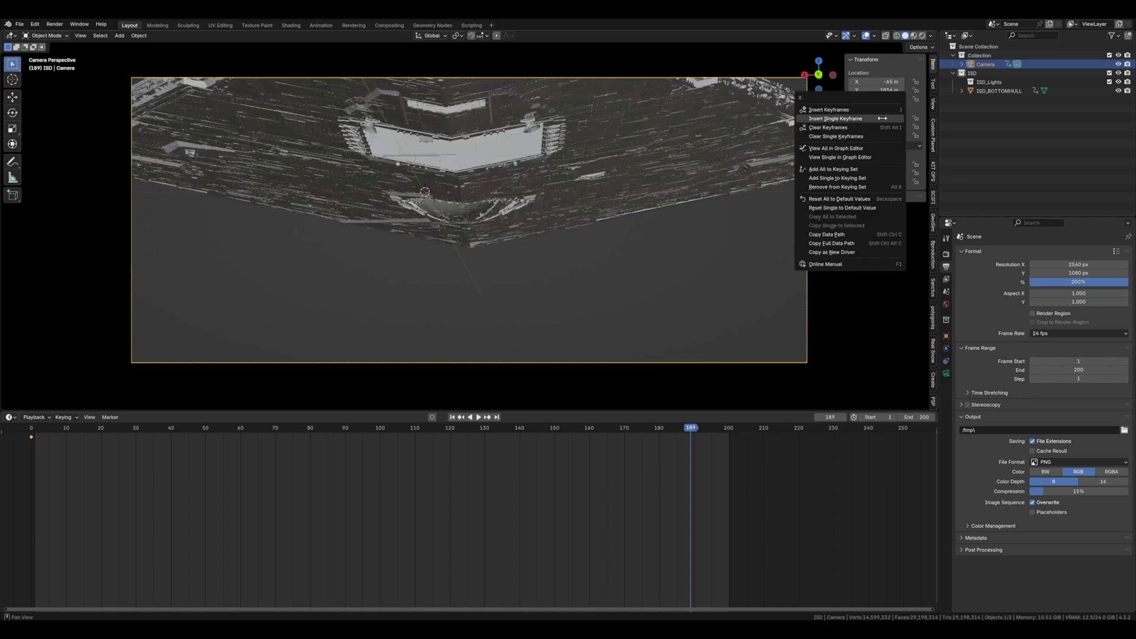
click(881, 118)
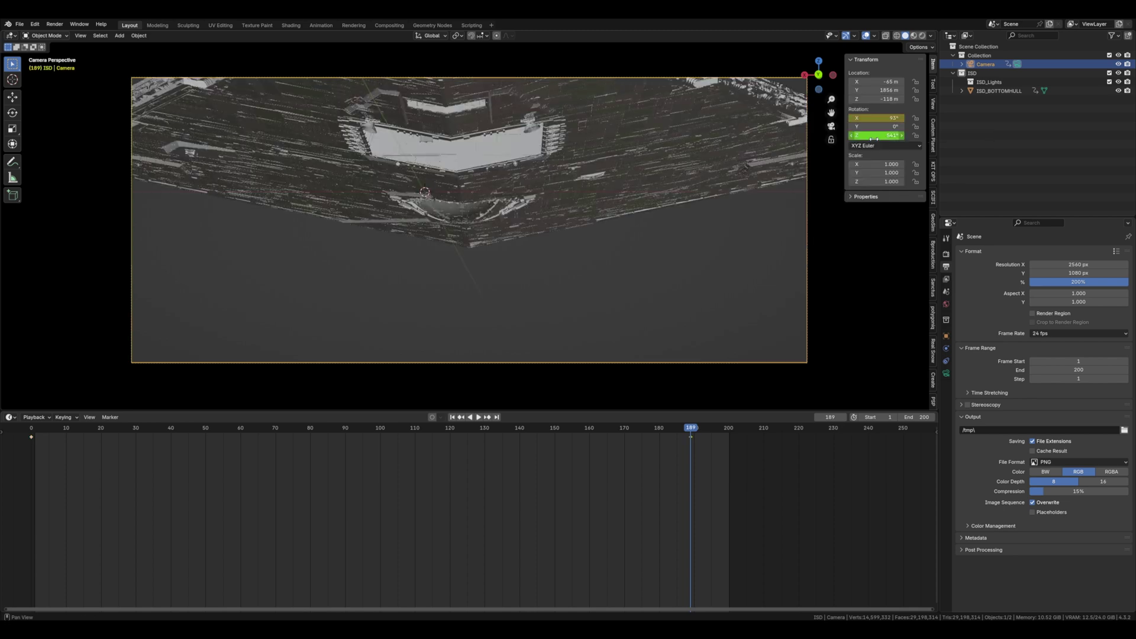
Step: Scrub through the arrival animation and lower ISD_BOTTOMHULL to a Z location of -153.74 m
drag(521, 432, 678, 455)
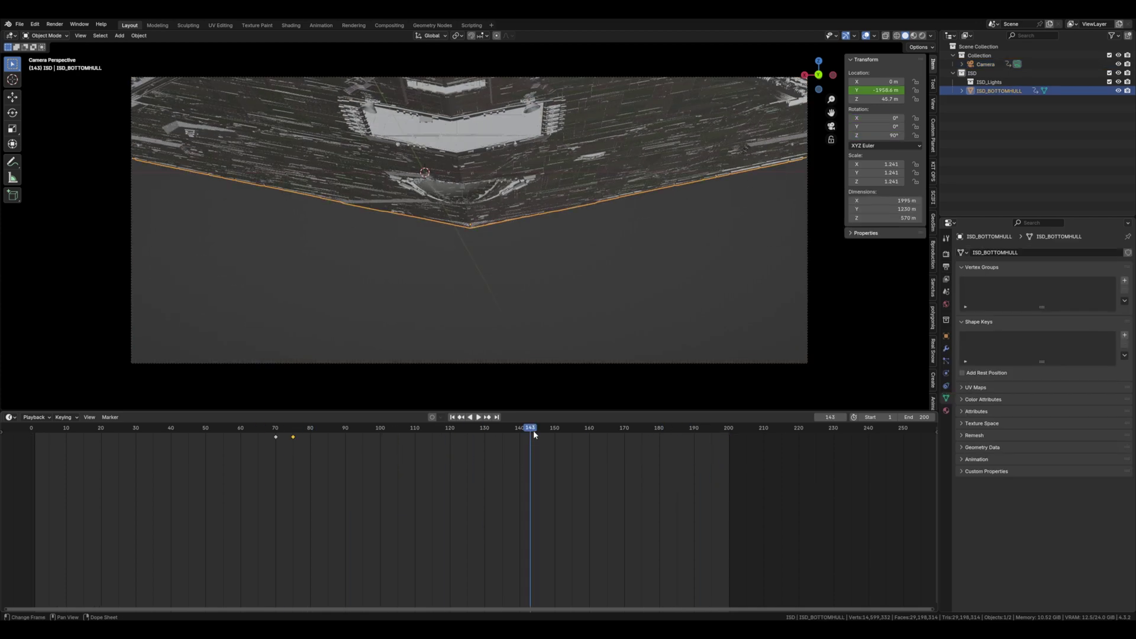
drag(534, 431, 563, 432)
drag(877, 100, 751, 99)
Step: At frame 75, set the ISD_BOTTOMHULL Y location to -2500 m and insert a single keyframe on it
drag(702, 433, 293, 432)
drag(871, 90, 848, 90)
click(876, 90)
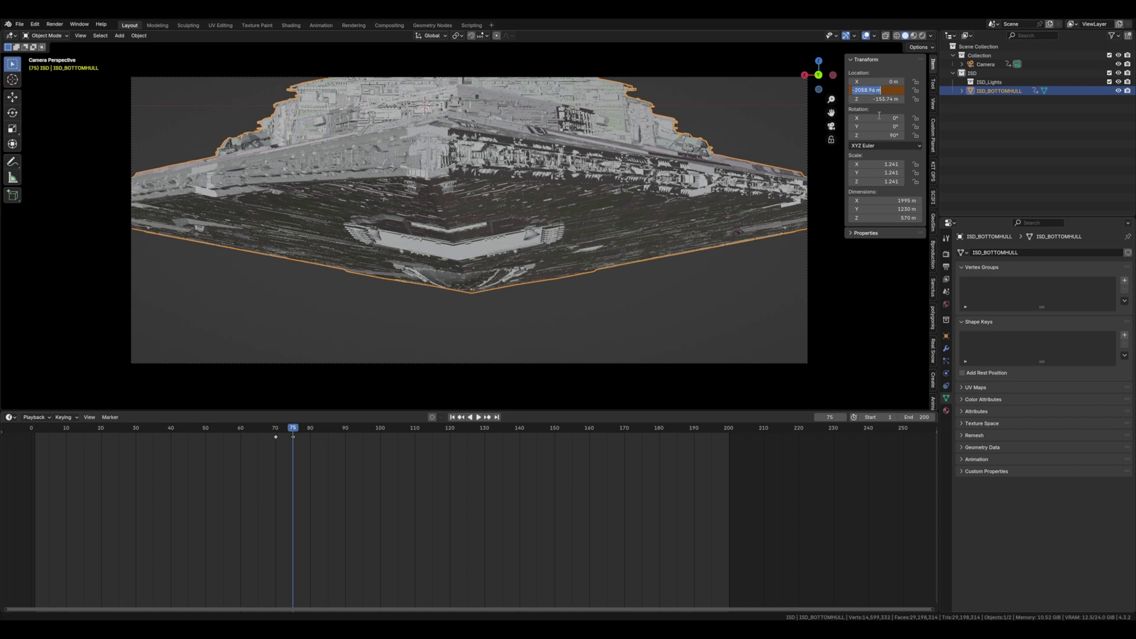
text(-2300)
key(Return)
text(-2500)
key(Return)
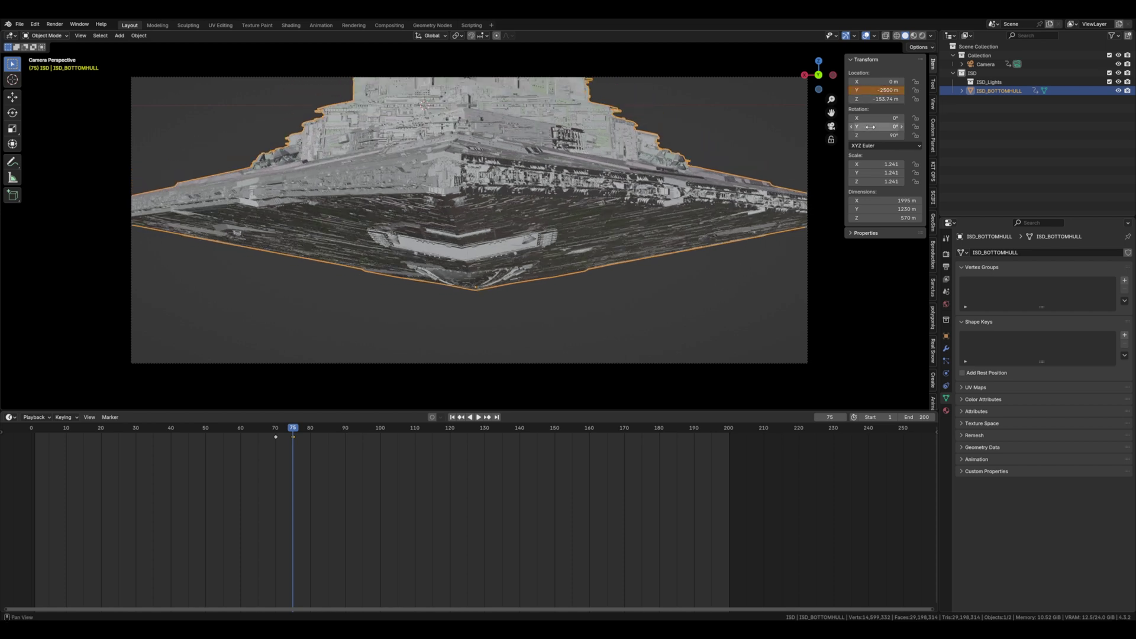
right_click(872, 91)
click(872, 92)
Step: Check the ship's end position, then re-key the ISD_BOTTOMHULL Y location as -2700 m at frame 75
mouse_move(721, 433)
mouse_down()
mouse_move(584, 432)
mouse_move(718, 432)
mouse_up()
click(293, 431)
click(883, 92)
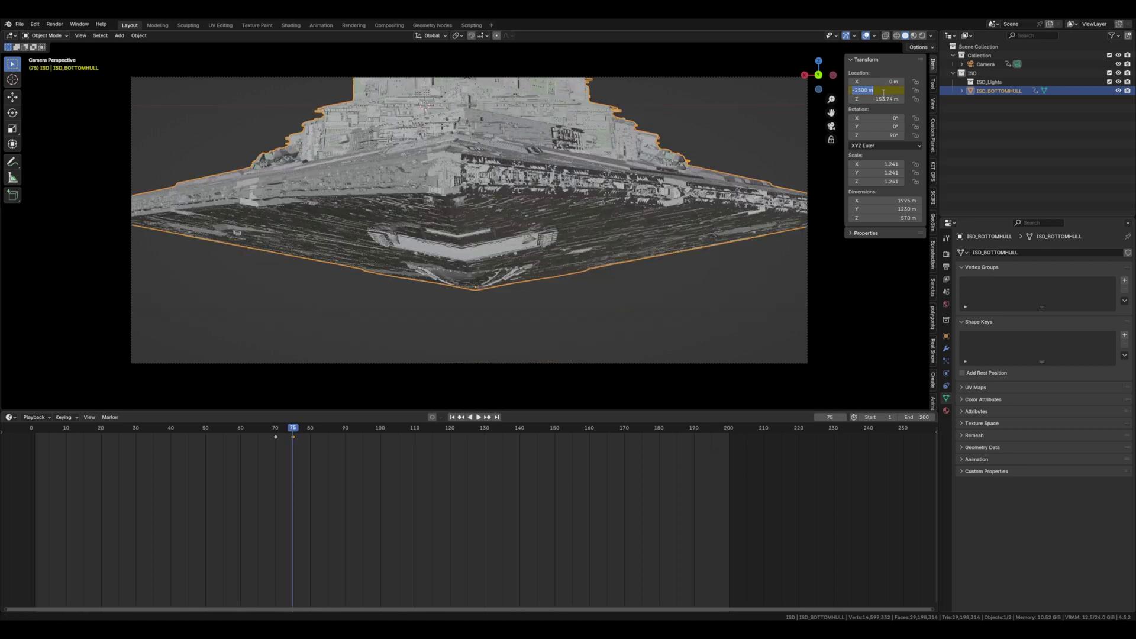
key(Return)
key(i)
Step: Check the framing near frame 198, set the ISD_BOTTOMHULL Z location to -170 m and fine-tune it
drag(650, 428, 722, 434)
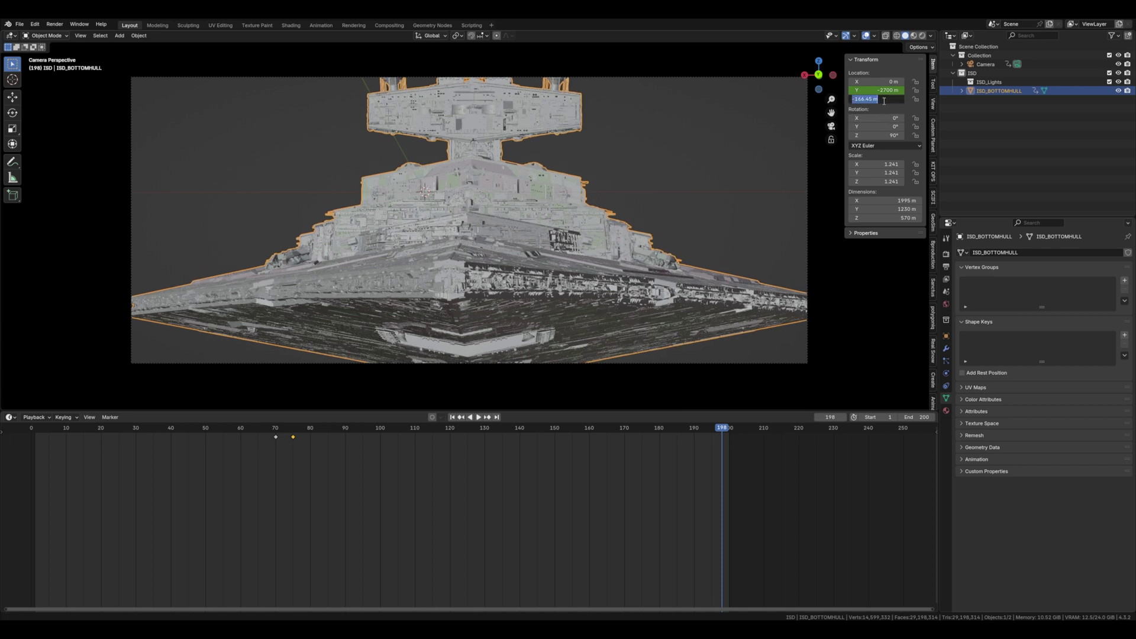
key(Return)
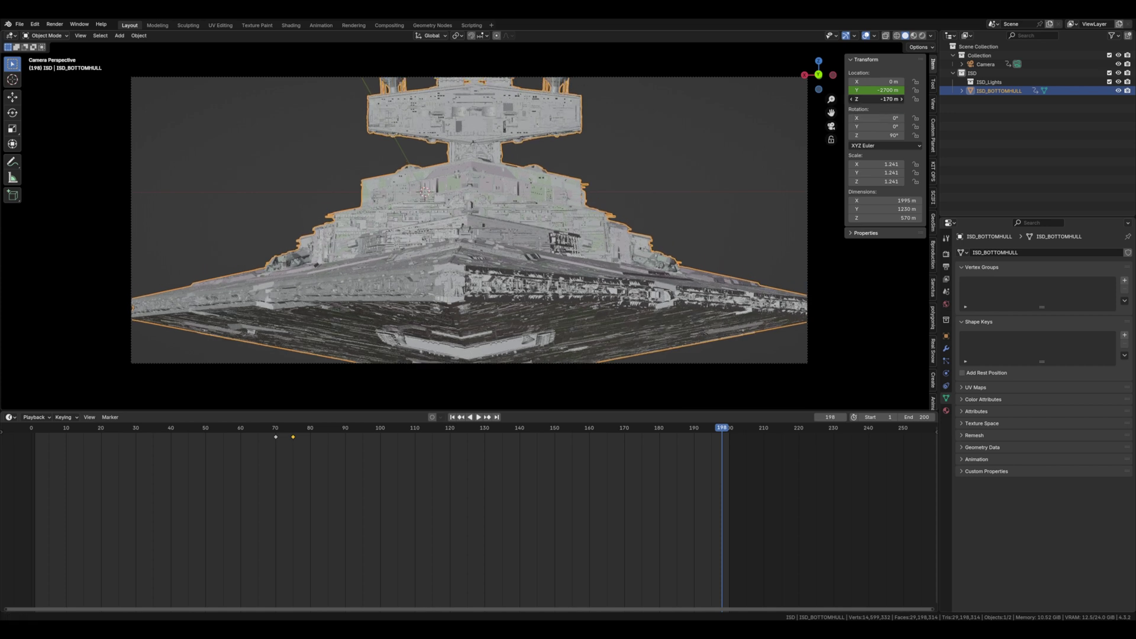
text(5)
key(Return)
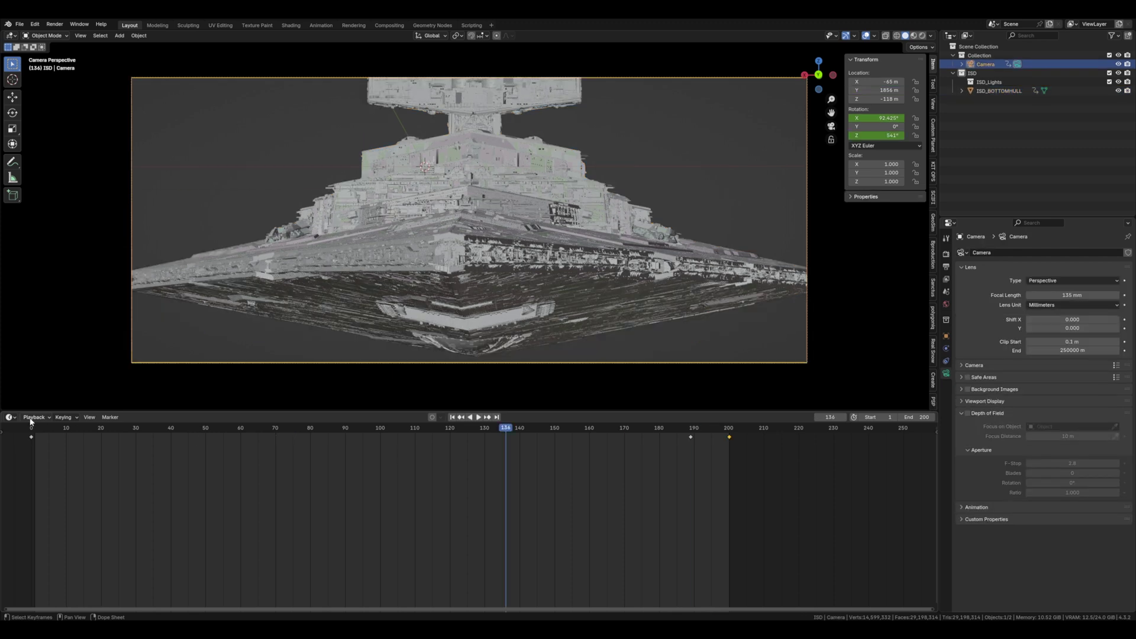
Step: Switch the timeline area to the Graph Editor and add a Noise modifier to the camera's X Euler Rotation curve
click(31, 417)
click(11, 417)
click(11, 417)
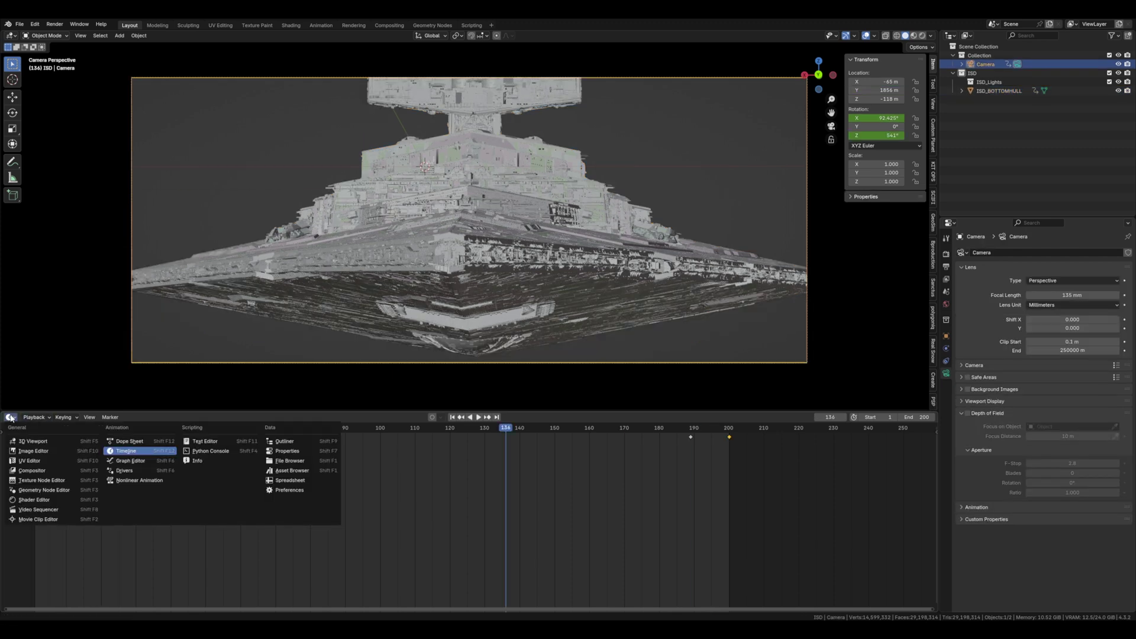
click(127, 461)
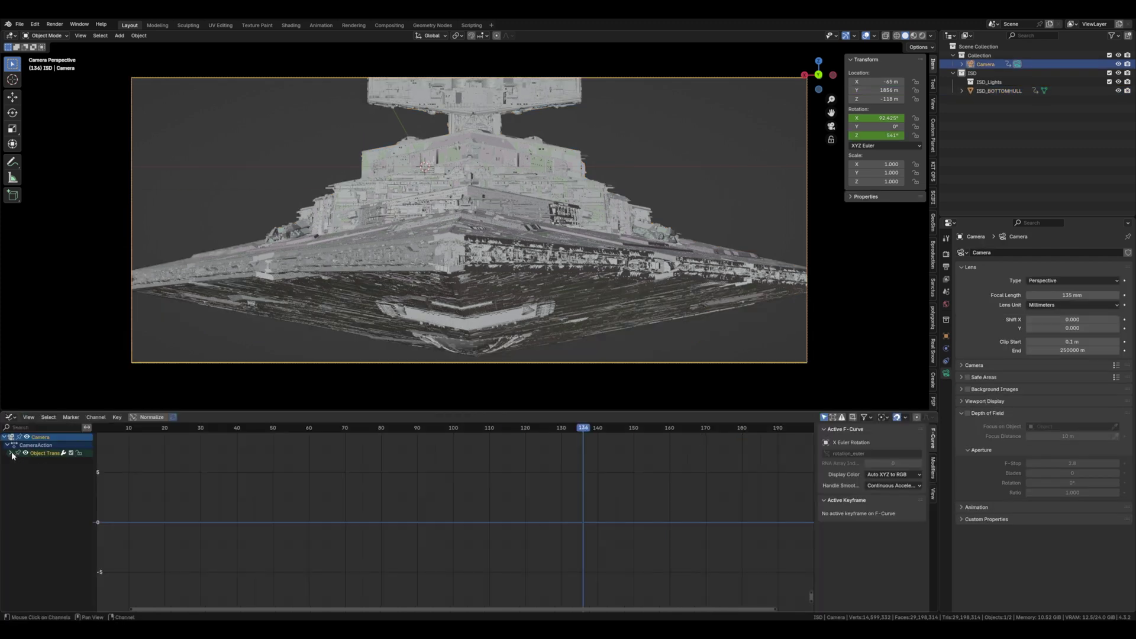
click(933, 467)
click(868, 431)
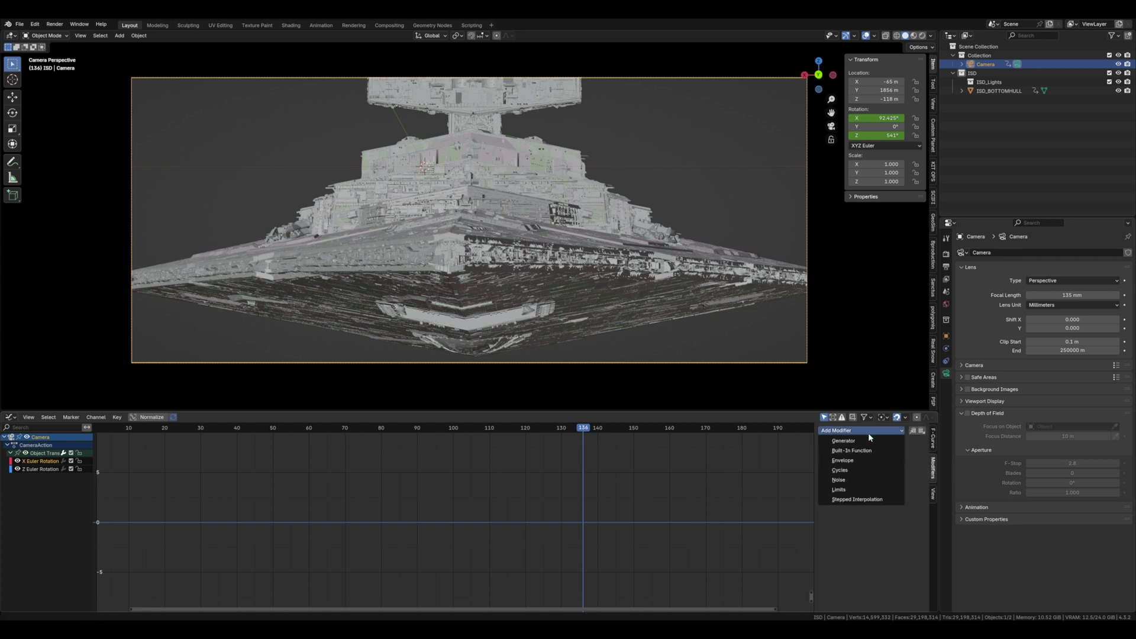
click(848, 478)
Step: Set the X Euler Rotation noise to scale 15.6, strength 0.005 and phase 38.9
click(895, 471)
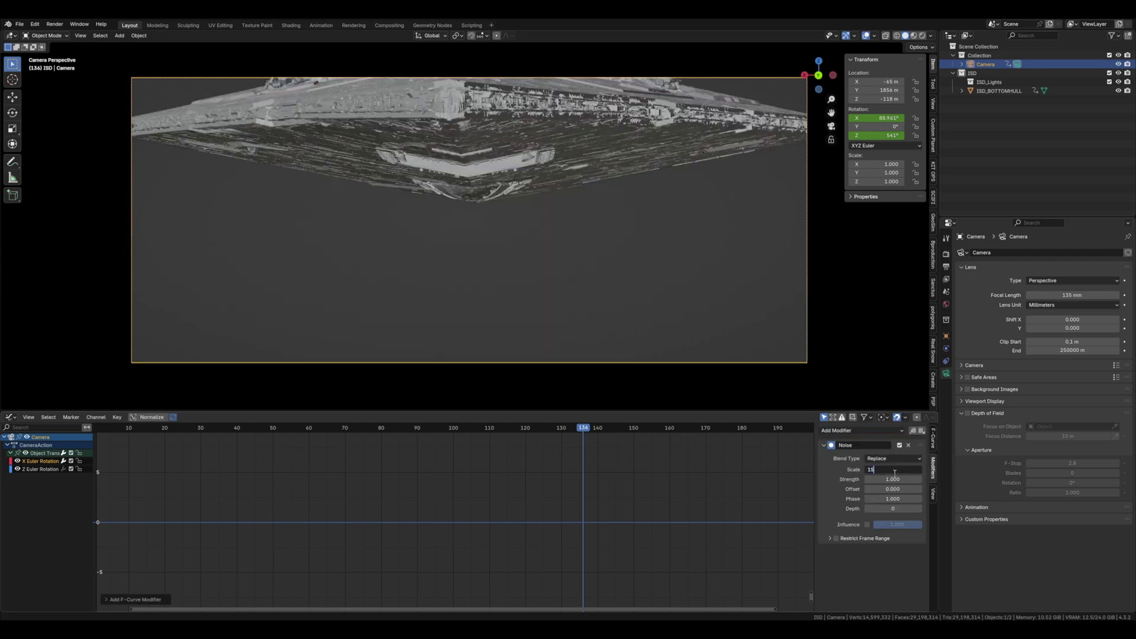
text(15)
key(Return)
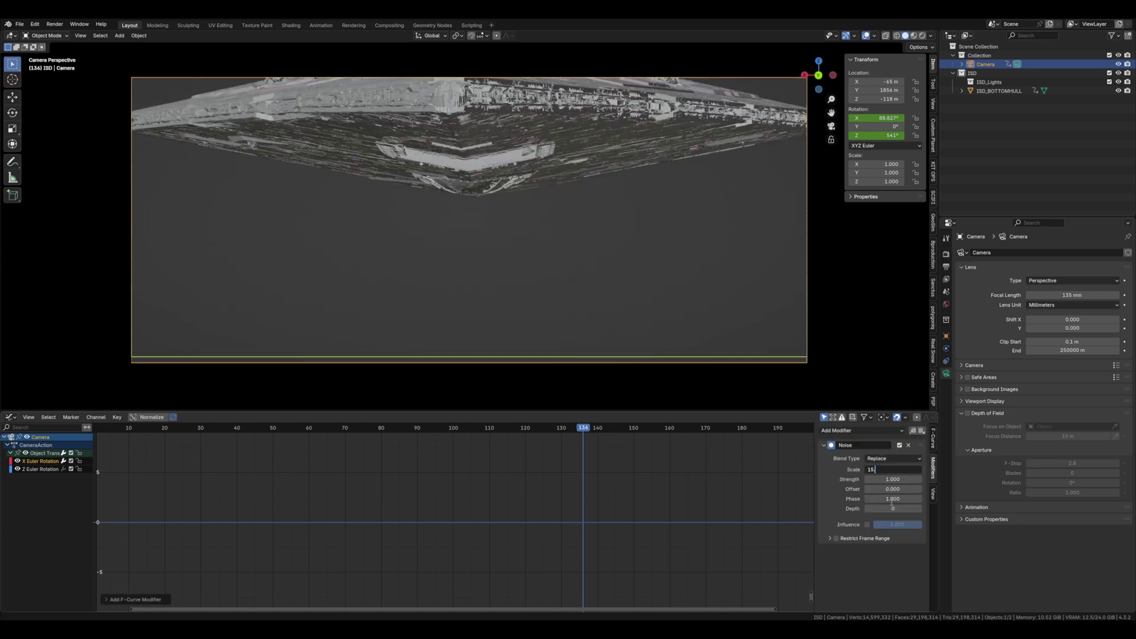
text(.6)
key(Return)
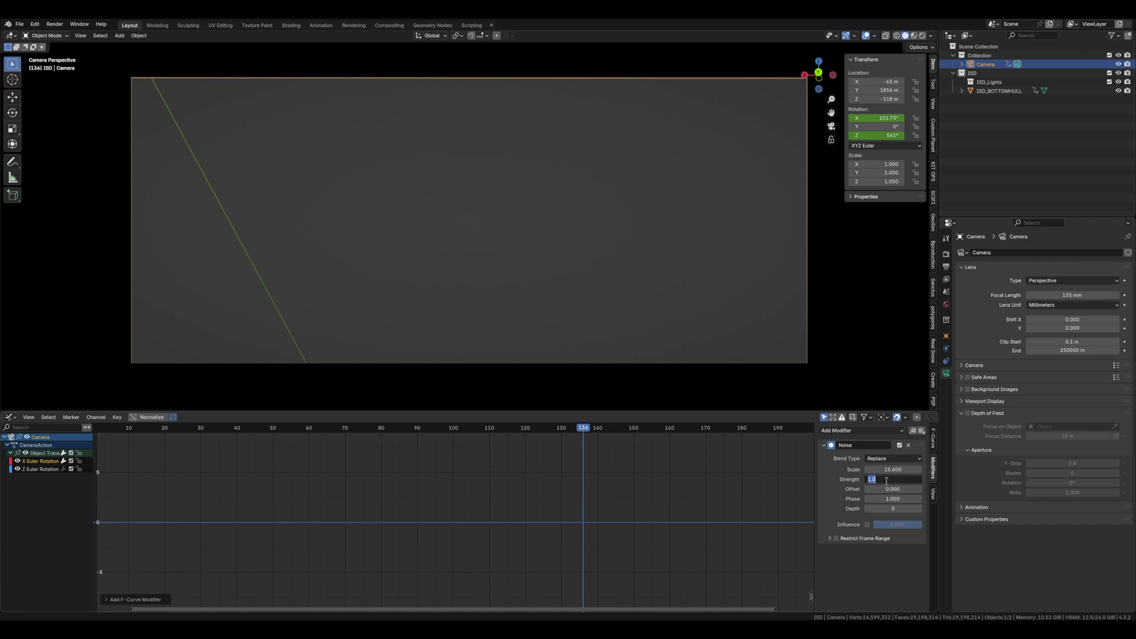
click(886, 480)
text(.005)
key(Return)
click(886, 501)
text(38)
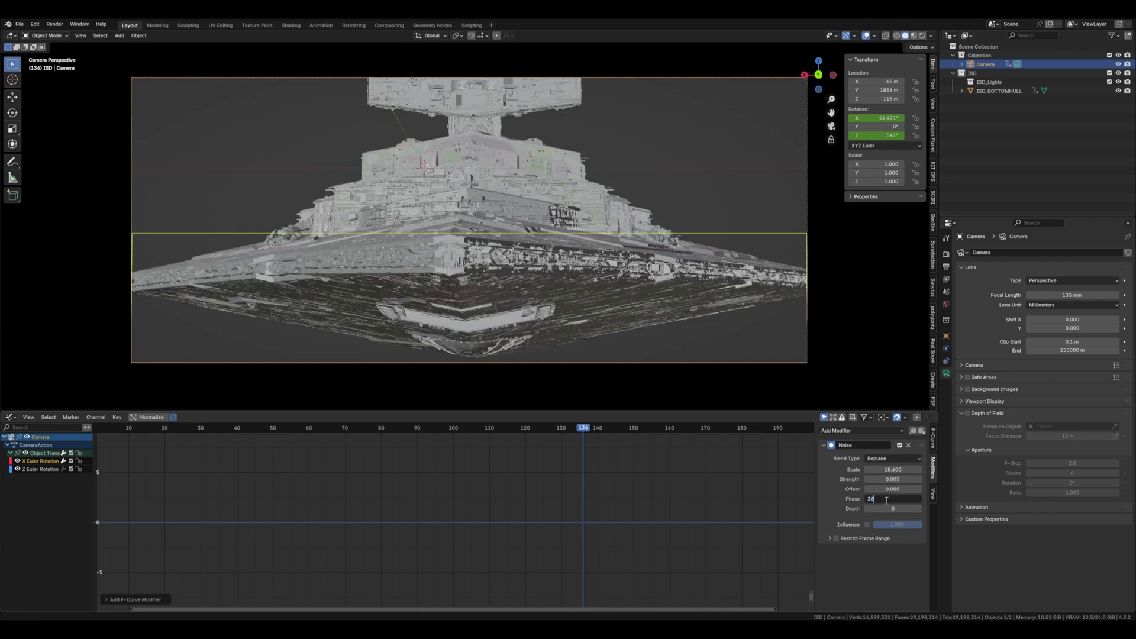
text(.9)
key(Return)
Step: Play back the animation to check the noise on the camera's X rotation
drag(591, 428, 446, 450)
key(space)
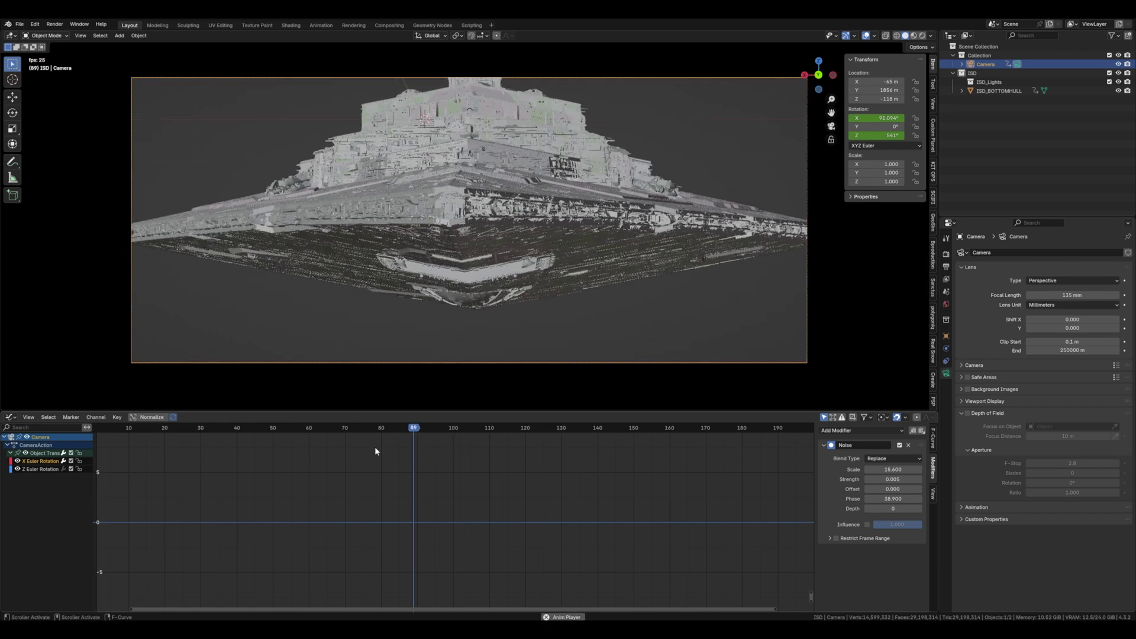
key(space)
Step: Add a Noise modifier to the camera's Z Euler Rotation curve with scale 17.8 and strength 0.005, and preview the shake
click(42, 470)
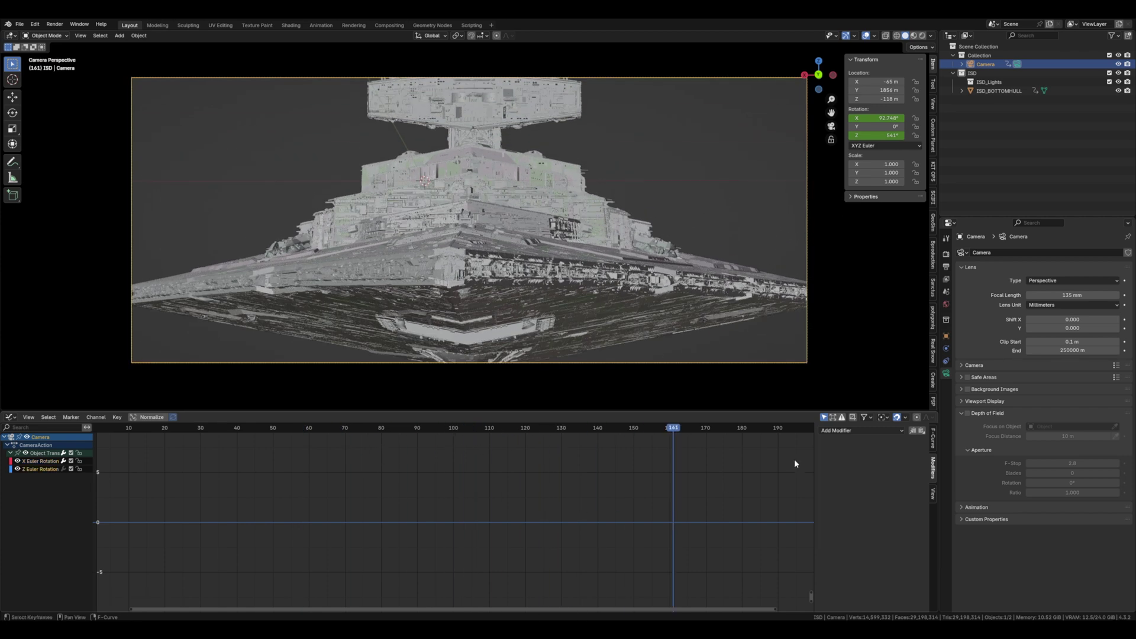
click(854, 431)
click(852, 480)
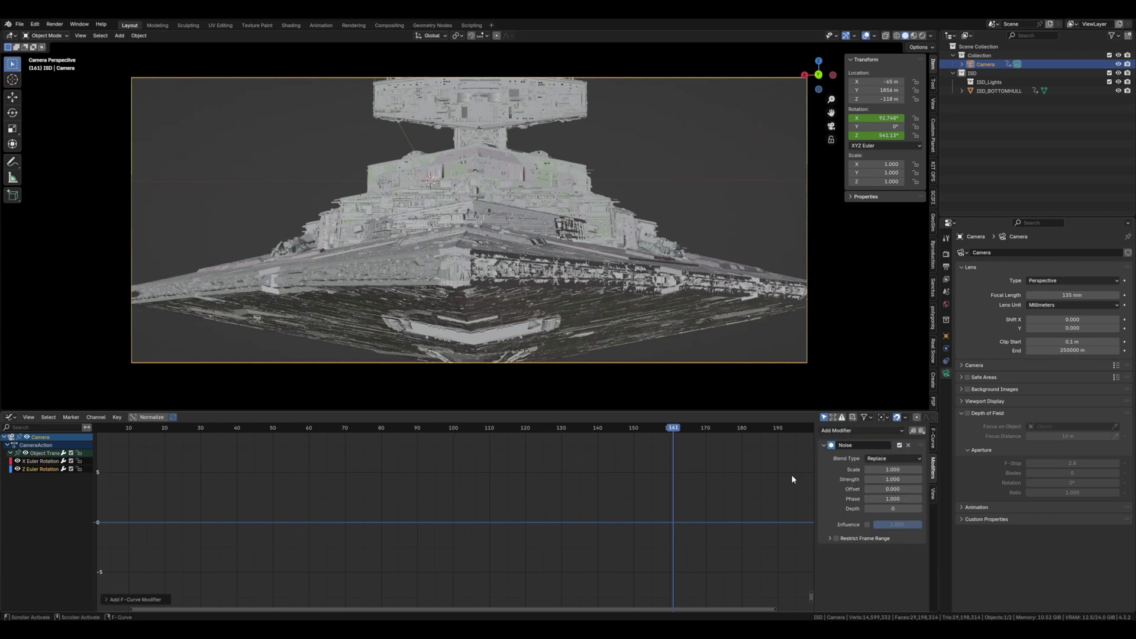
click(905, 468)
text(17.8)
key(Return)
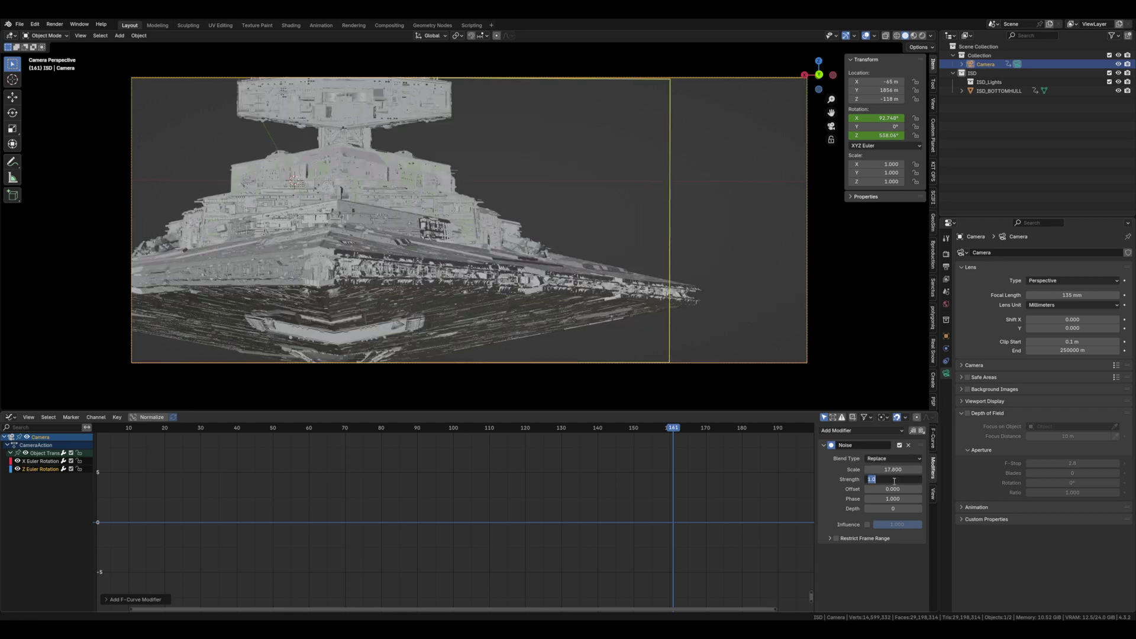
key(Return)
drag(673, 430, 233, 438)
key(space)
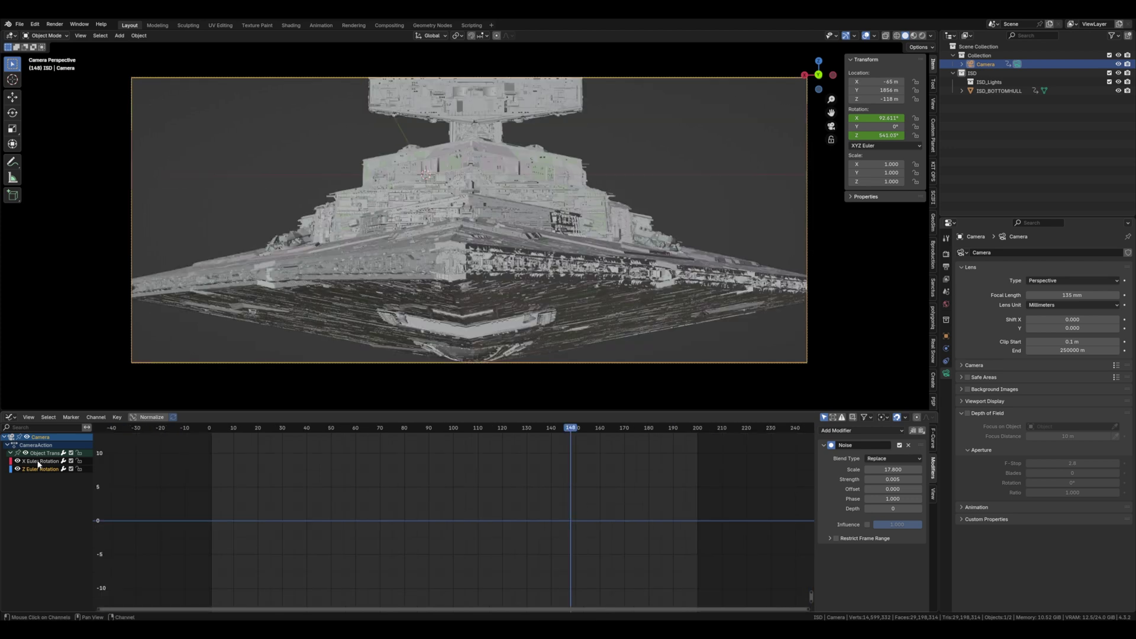
Step: Shorten both easing handles of the camera's X Euler Rotation curve, ending them at about frame 51 and frame 101
click(40, 462)
scroll(487, 510, down, 20)
middle_drag(474, 457, 474, 465)
scroll(551, 522, up, 5)
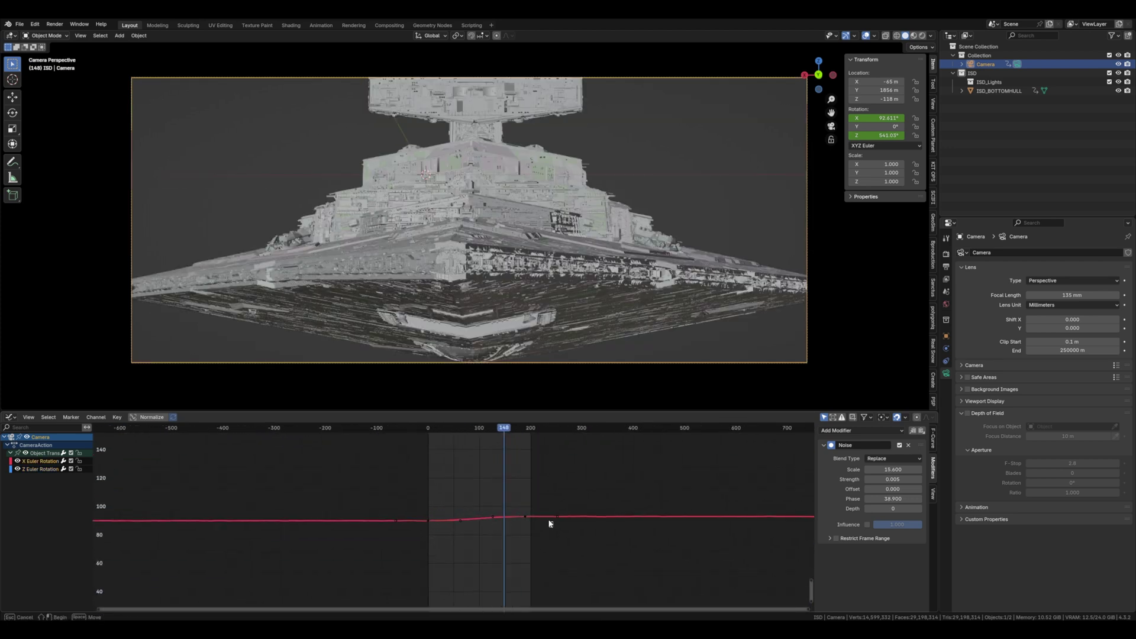
key(Home)
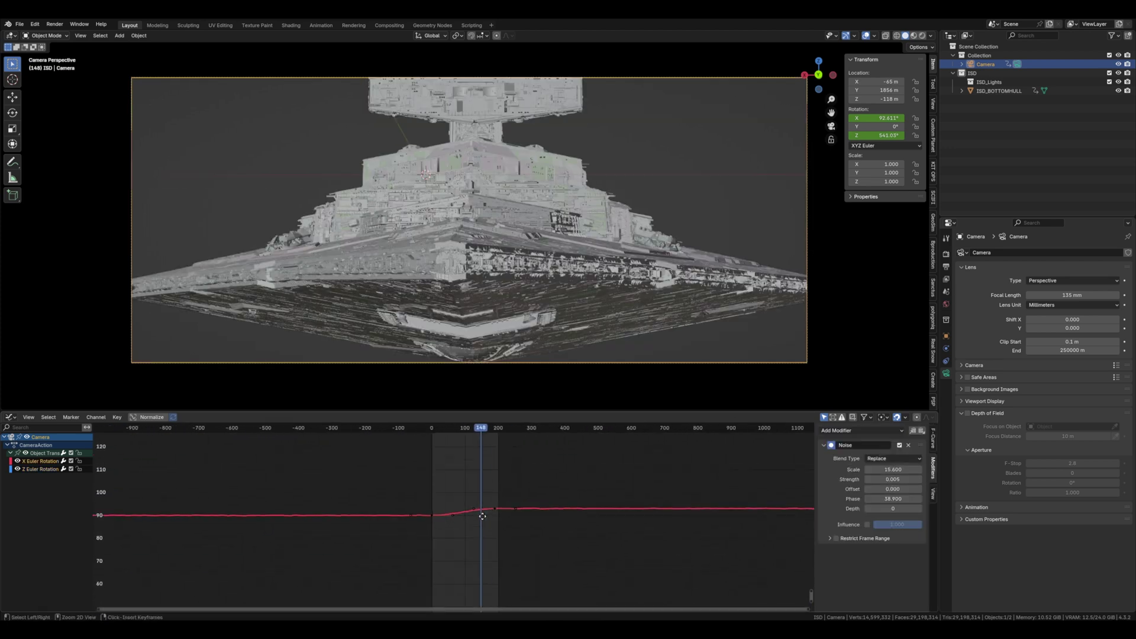
click(477, 430)
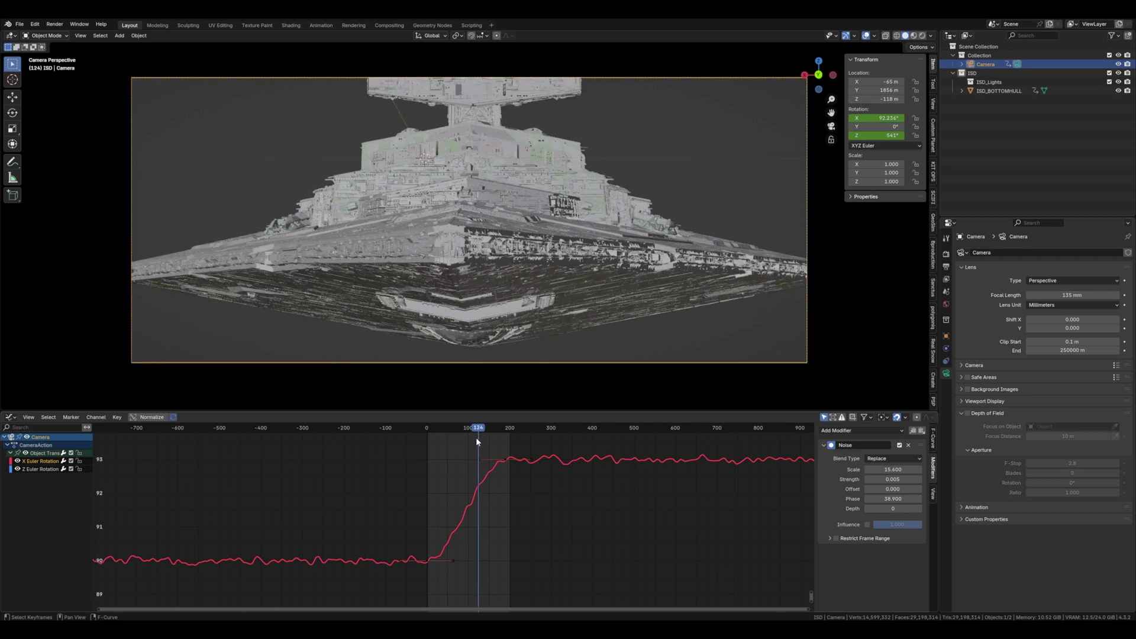
drag(455, 429, 543, 431)
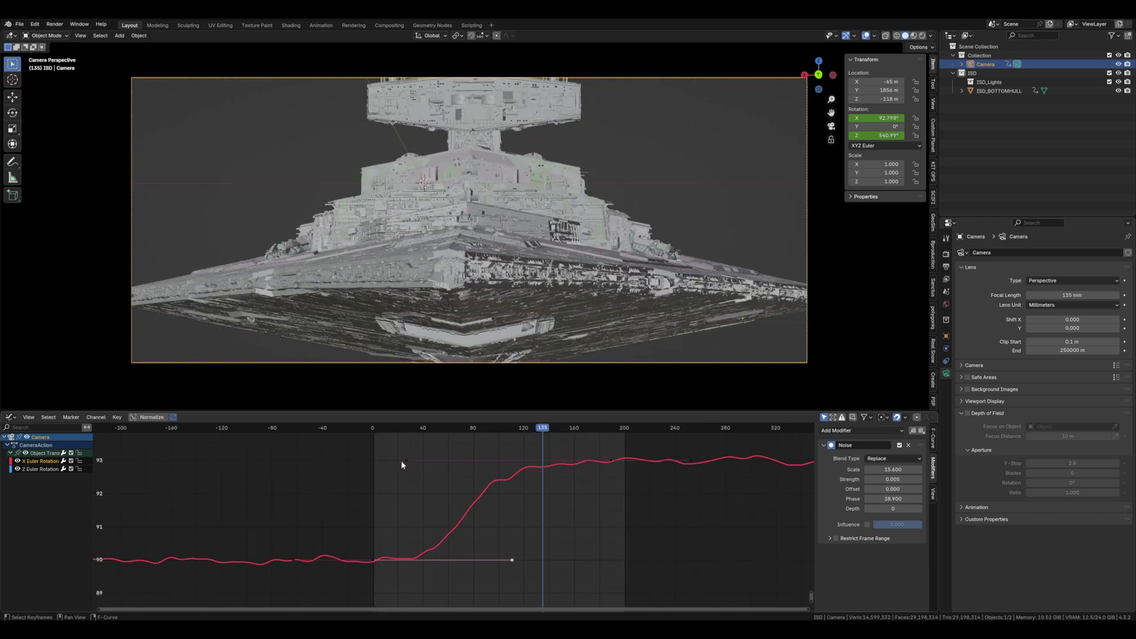
click(409, 460)
key(g)
key(x)
drag(410, 459, 500, 460)
drag(513, 561, 437, 560)
Step: Play back the animation from near the start to check the smoothed camera tilt
click(383, 427)
key(space)
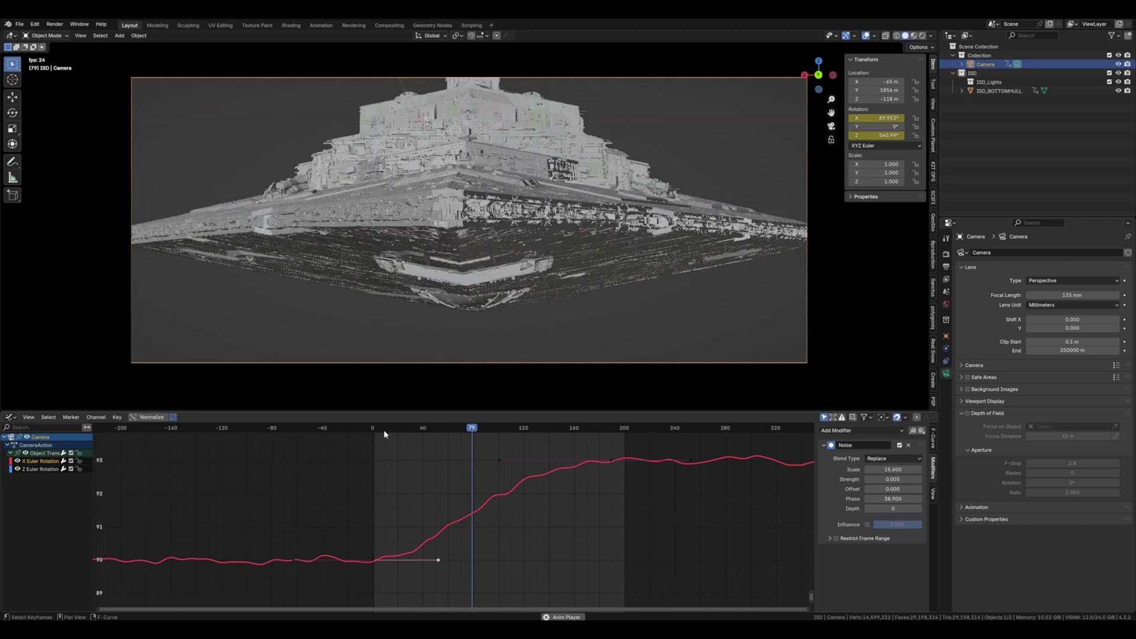
key(space)
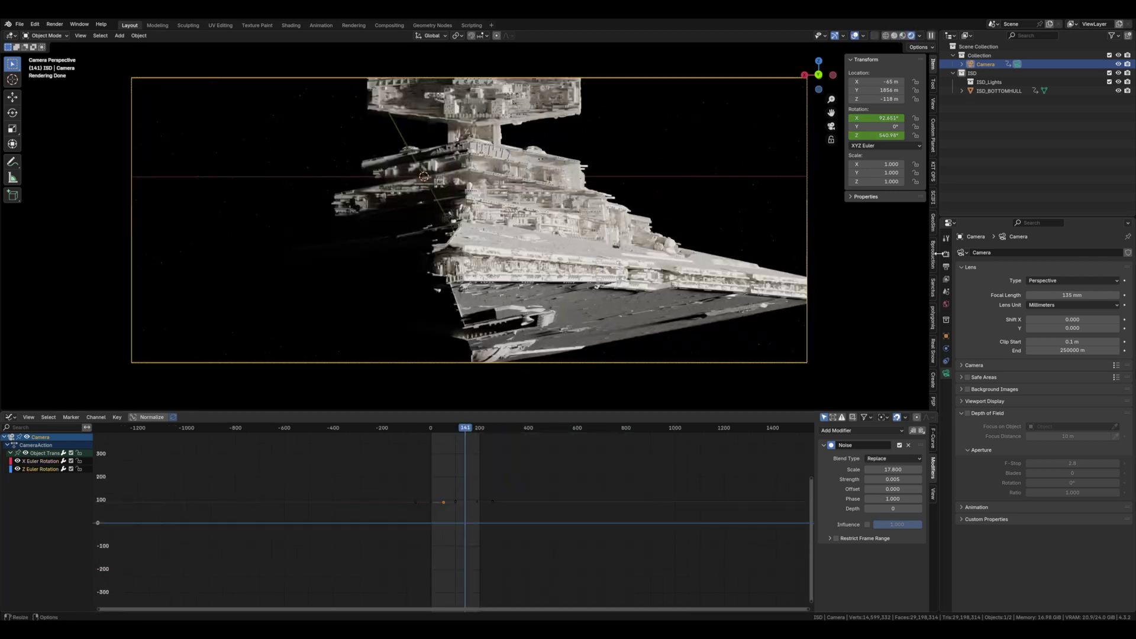
Step: Enable K-Cycles Post FX in the render settings, with Bloom and Flares and Lens turned on
click(946, 255)
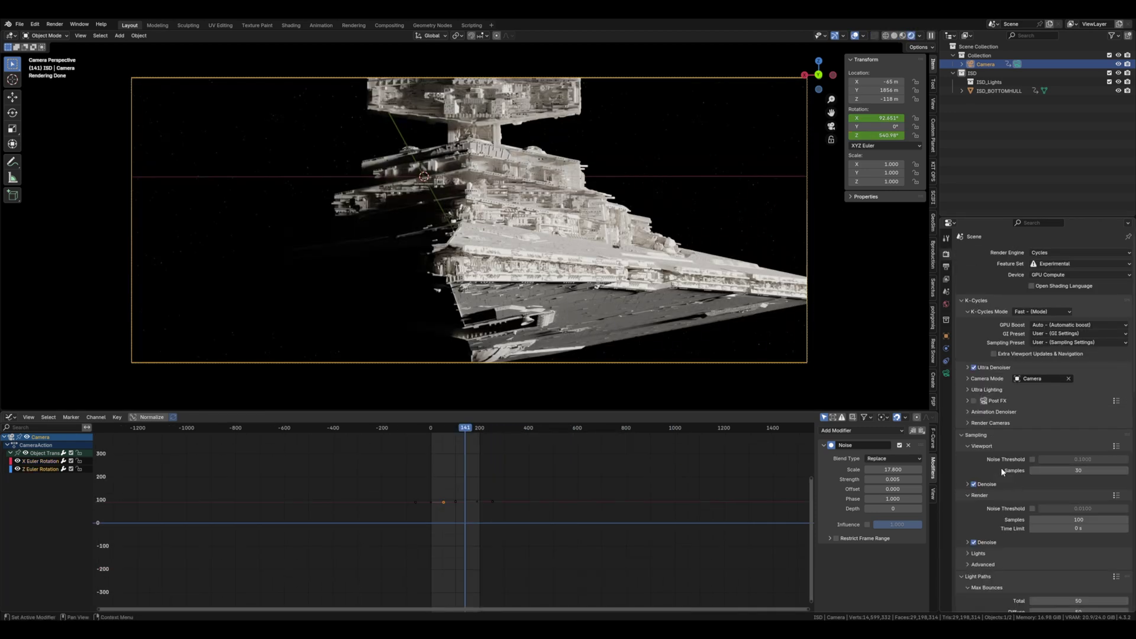
click(967, 400)
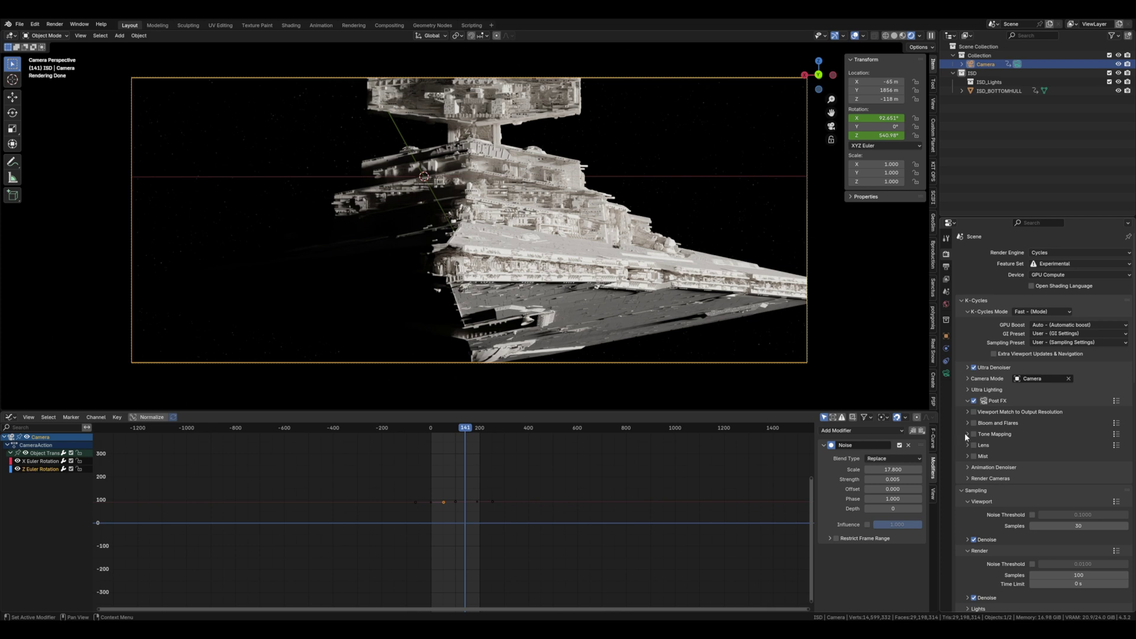
click(974, 423)
click(967, 423)
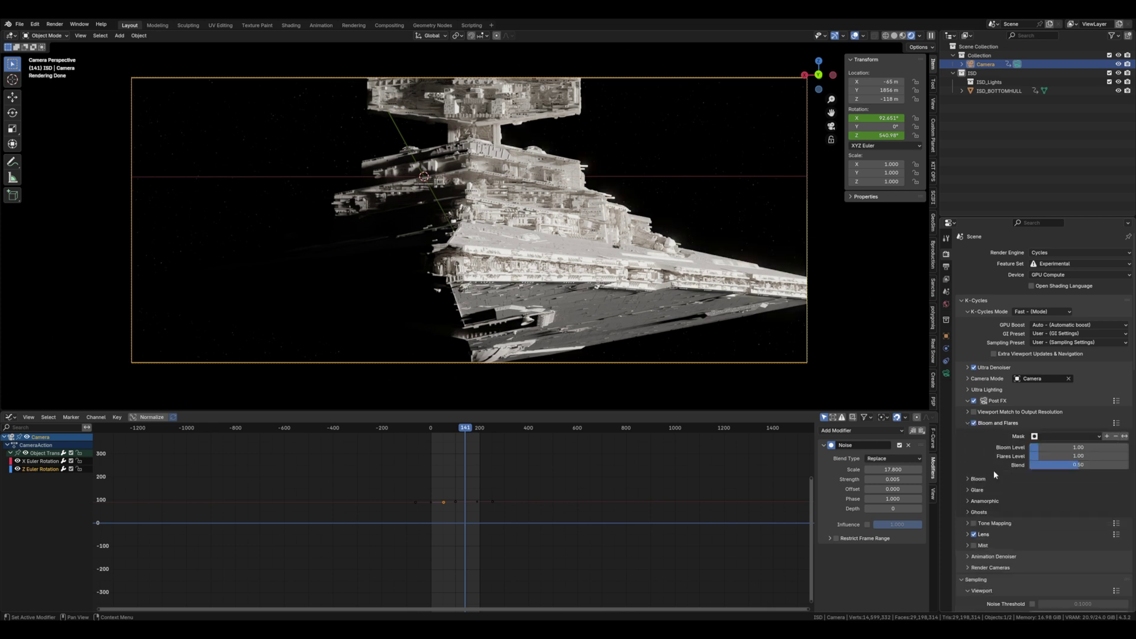
Step: Set the bloom to Wide Soft spread, size 7 and power 0.74
scroll(994, 473, down, 5)
click(973, 373)
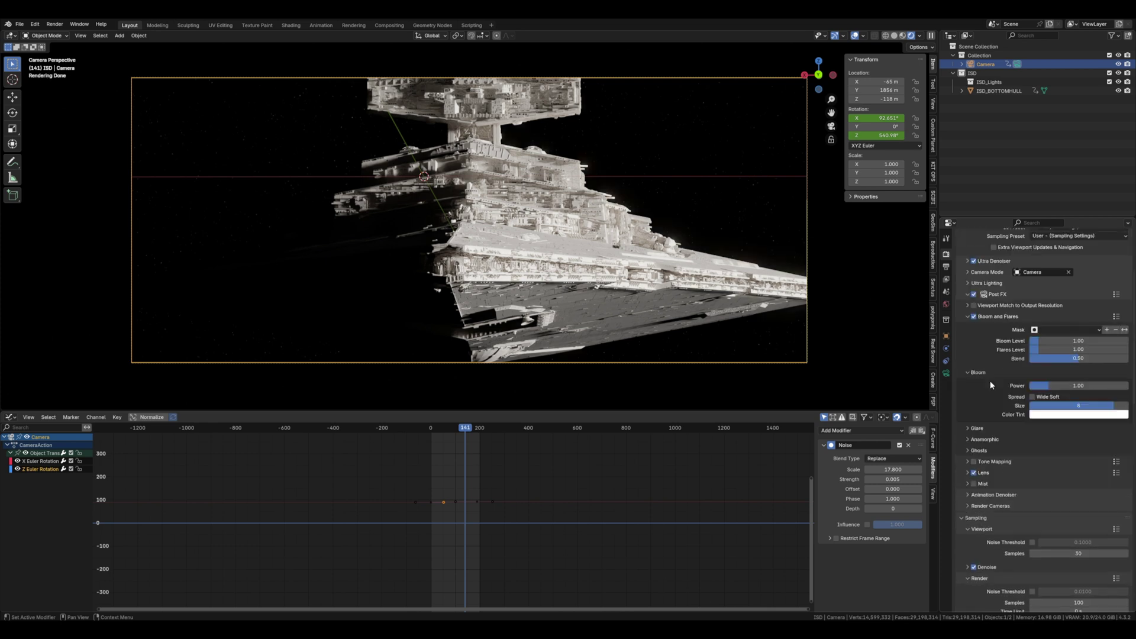
drag(1104, 405, 1105, 400)
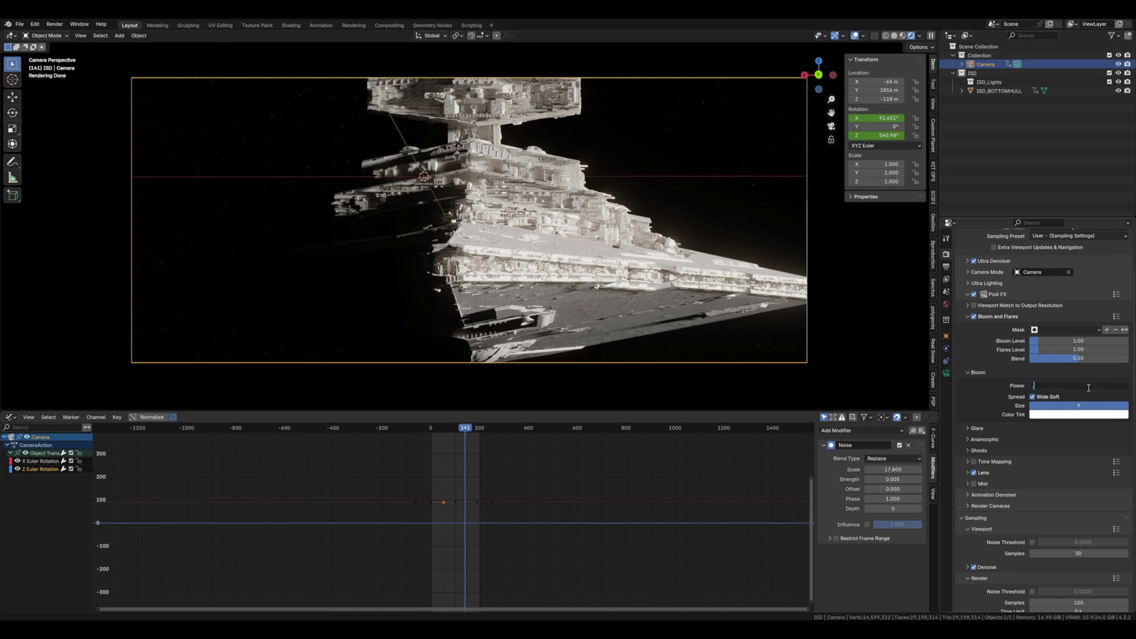
key(Return)
Step: Set the lens effect's Lateral CA to 0.15 in the Post FX settings
click(968, 473)
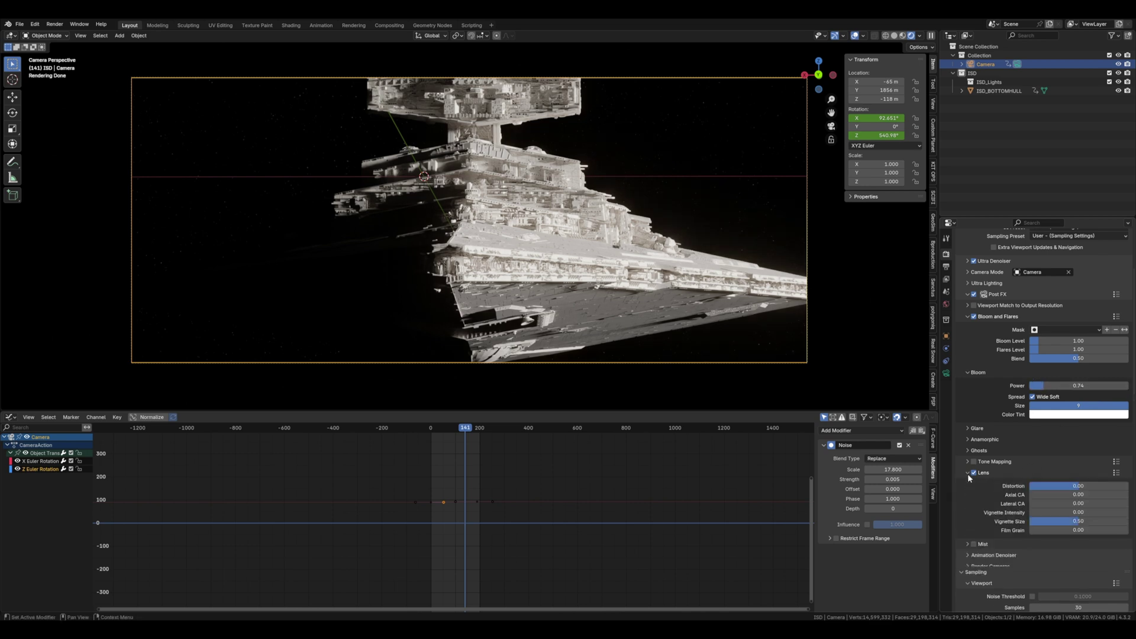
scroll(1022, 465, down, 3)
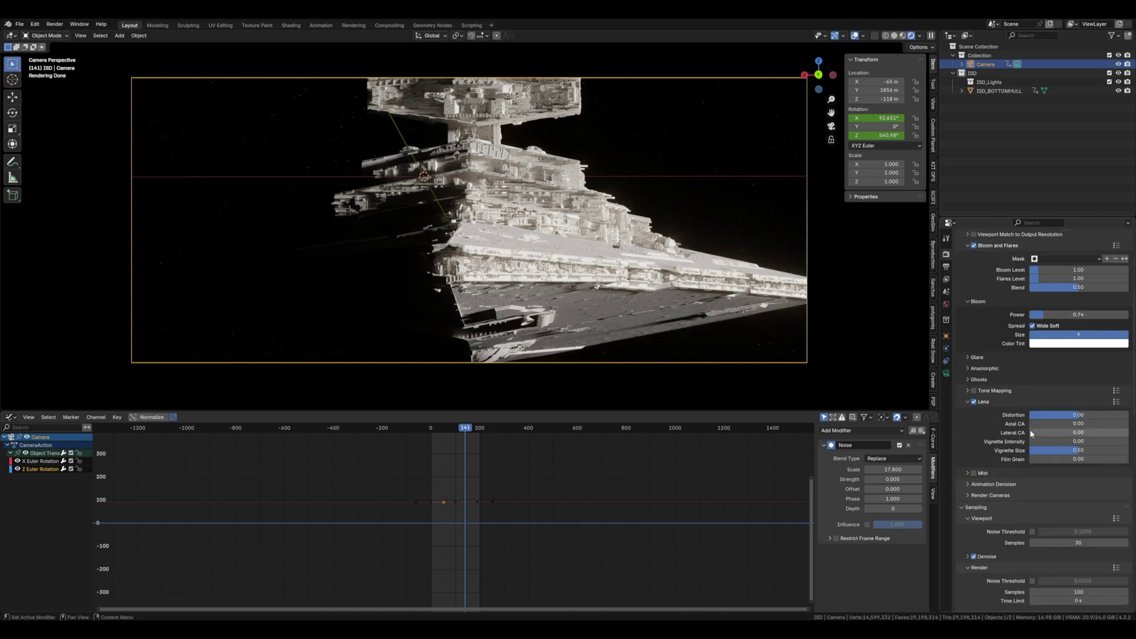
click(1042, 432)
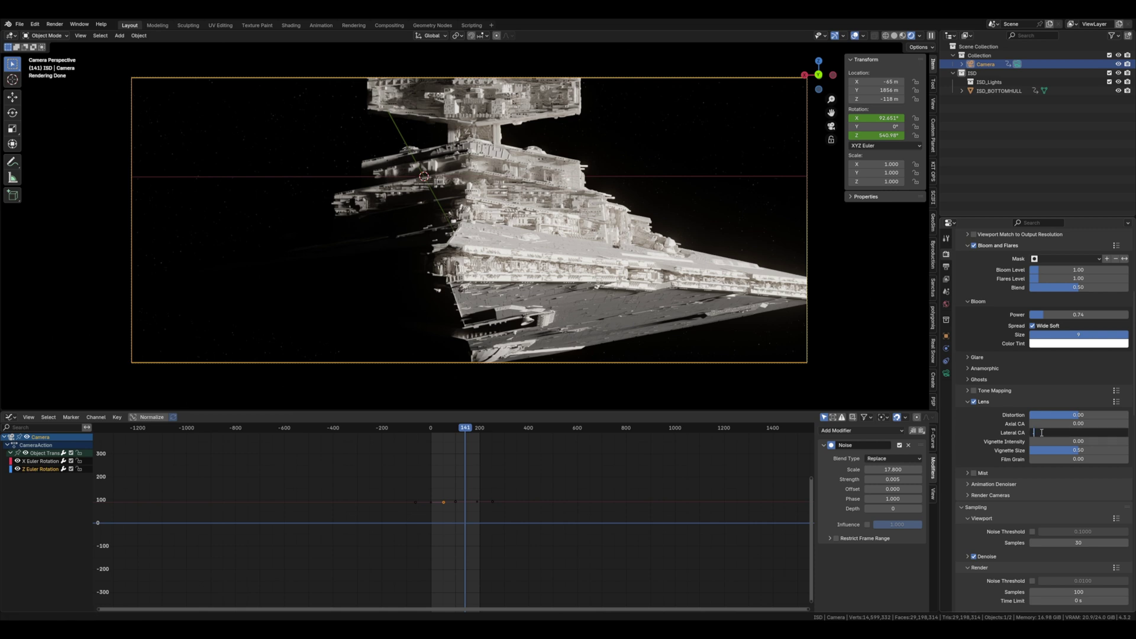
key(Return)
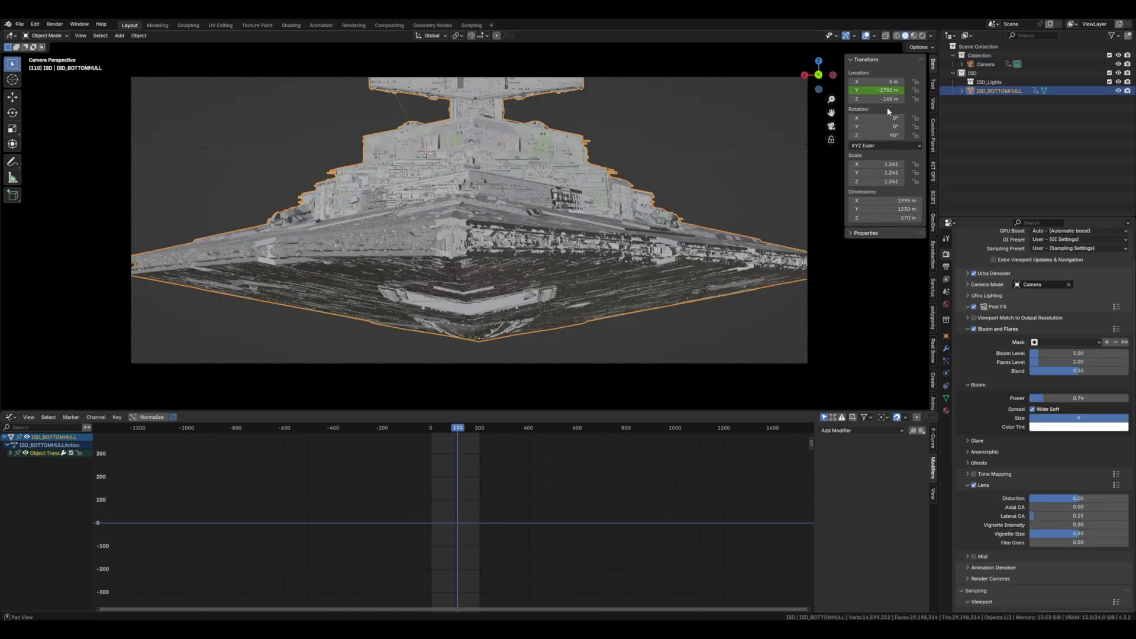
Step: Add a point light among the pipes in the ship's shadowed side trench, near the bow
mouse_move(465, 231)
middle_down()
mouse_move(454, 256)
mouse_move(452, 230)
middle_up()
scroll(437, 289, up, 3)
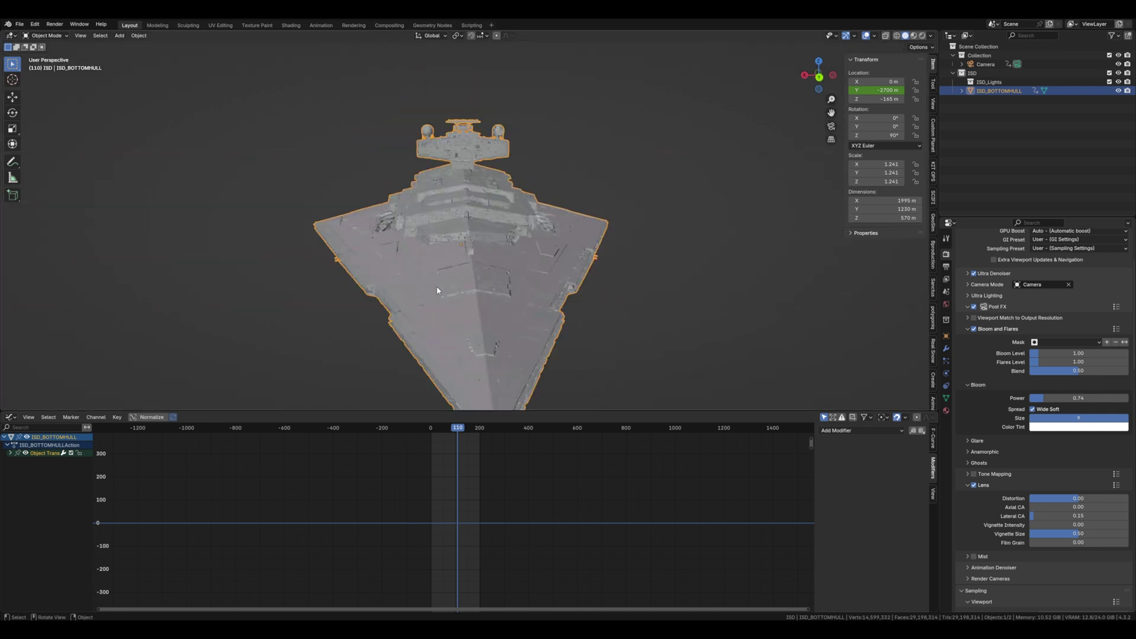
middle_drag(437, 289, 487, 283)
shift+middle_drag(486, 283, 514, 280)
scroll(514, 280, up, 4)
shift+middle_drag(532, 195, 466, 259)
scroll(466, 259, down, 2)
middle_drag(473, 302, 534, 288)
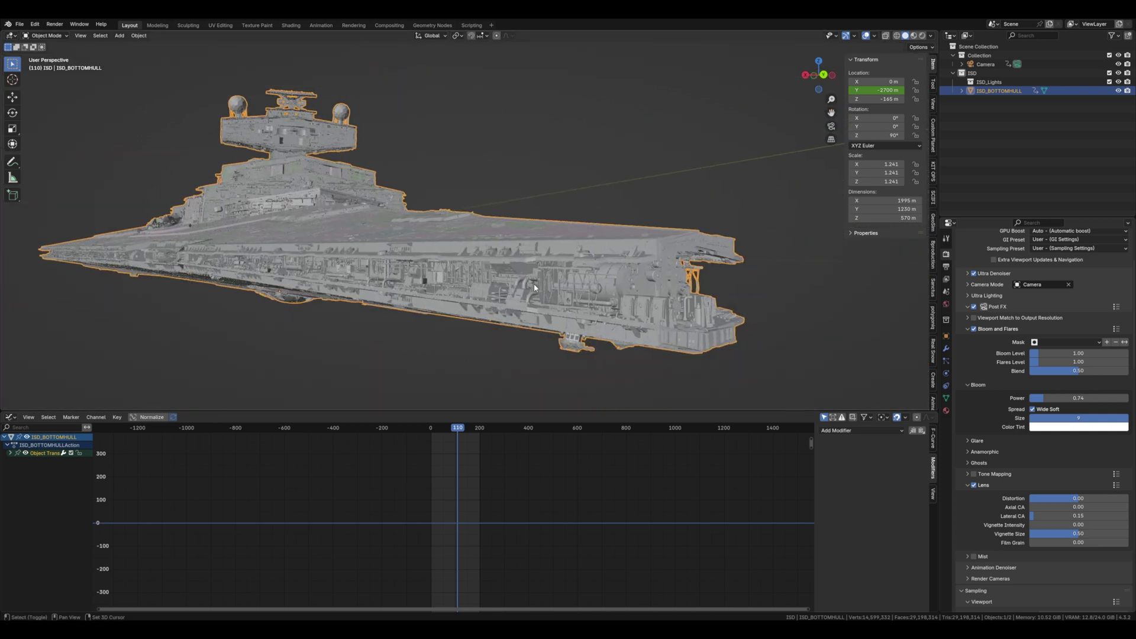
scroll(534, 289, up, 5)
key(shift+a)
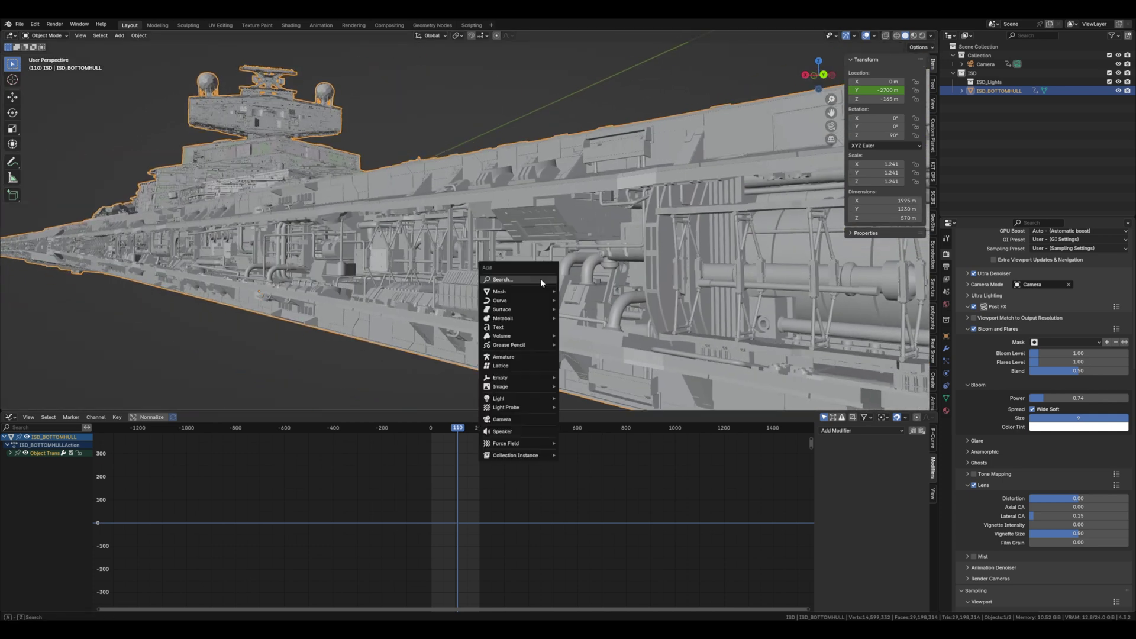
mouse_move(500, 398)
click(581, 401)
key(KP_Decimal)
middle_drag(528, 236, 562, 264)
Step: Give the point light the colour #FFC390, a power of 1000 W and a radius of 1 m
click(946, 373)
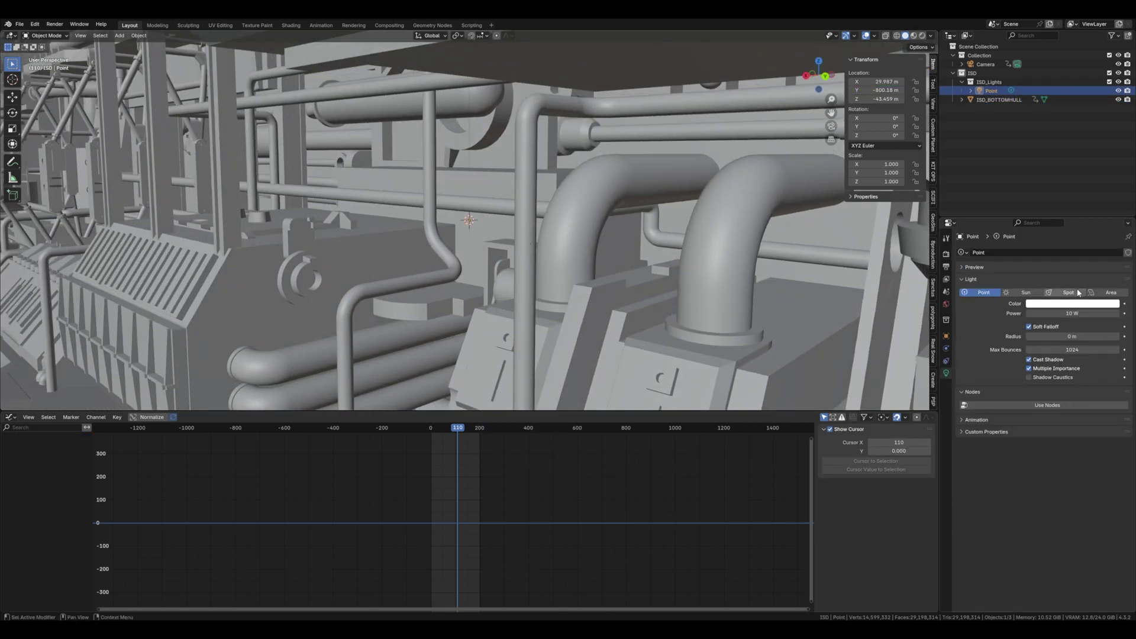
click(1078, 307)
click(1079, 288)
text(#FFC390)
key(Return)
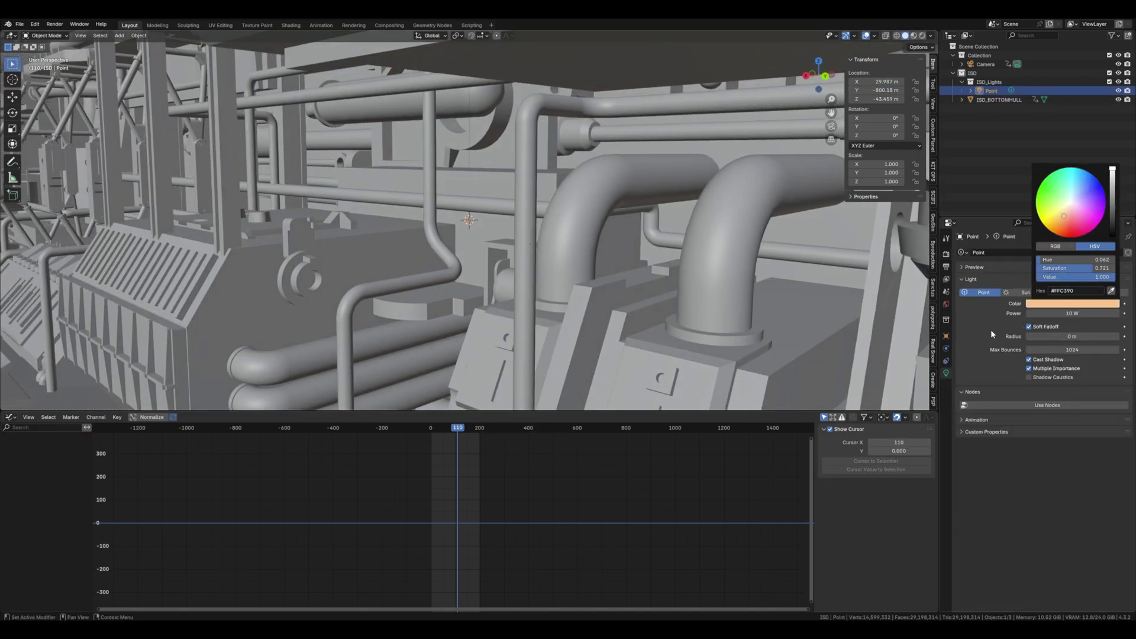
click(1073, 314)
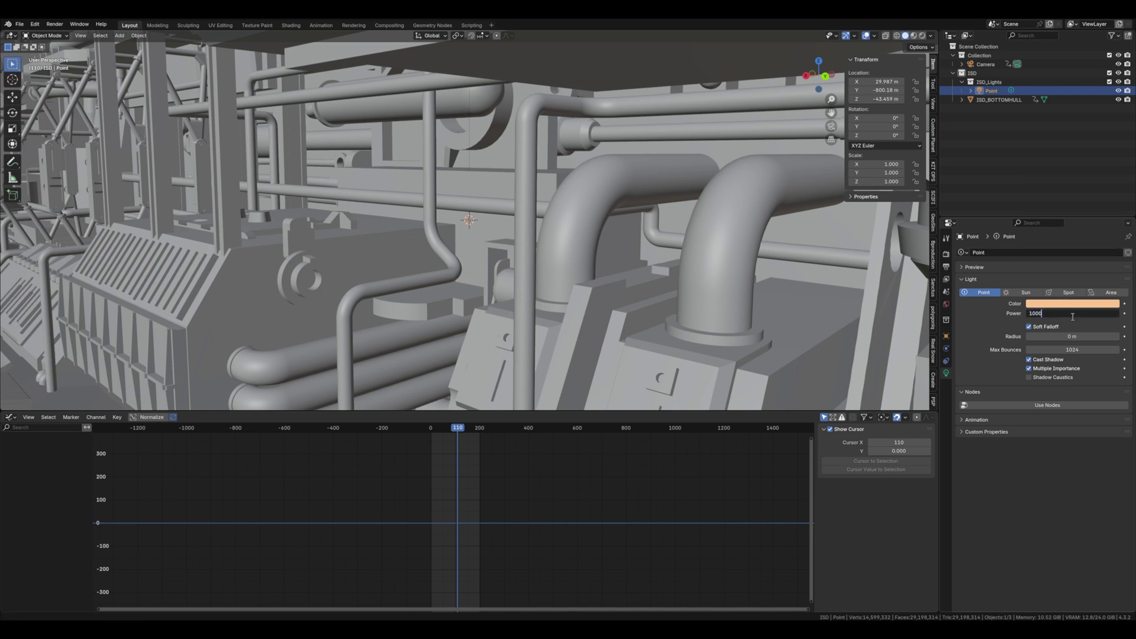
text(1000)
key(Return)
click(1079, 336)
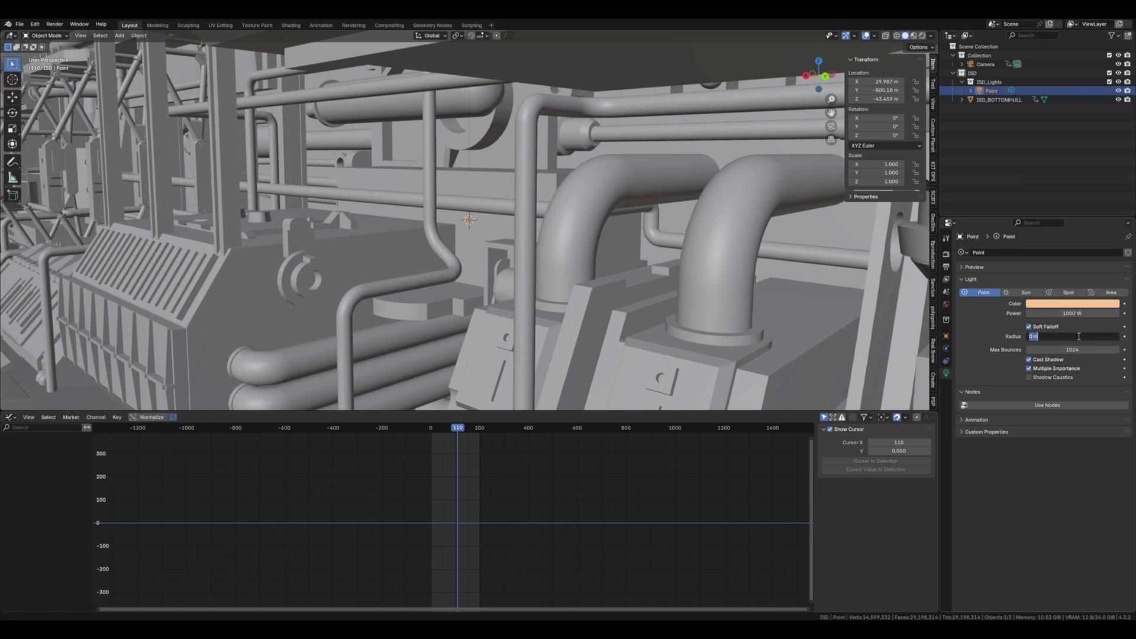
click(526, 250)
Step: Move the point light slightly within the trench, to about X 30.6 m, Y -798.5 m, Z -44.6 m
key(shift+space)
key(g)
click(466, 234)
middle_drag(466, 234, 491, 228)
drag(489, 229, 506, 256)
scroll(509, 254, down, 4)
middle_drag(509, 254, 679, 156)
Step: Preview the ship in rendered shading to check the point light's glow in the trench, and return to solid shading
click(931, 36)
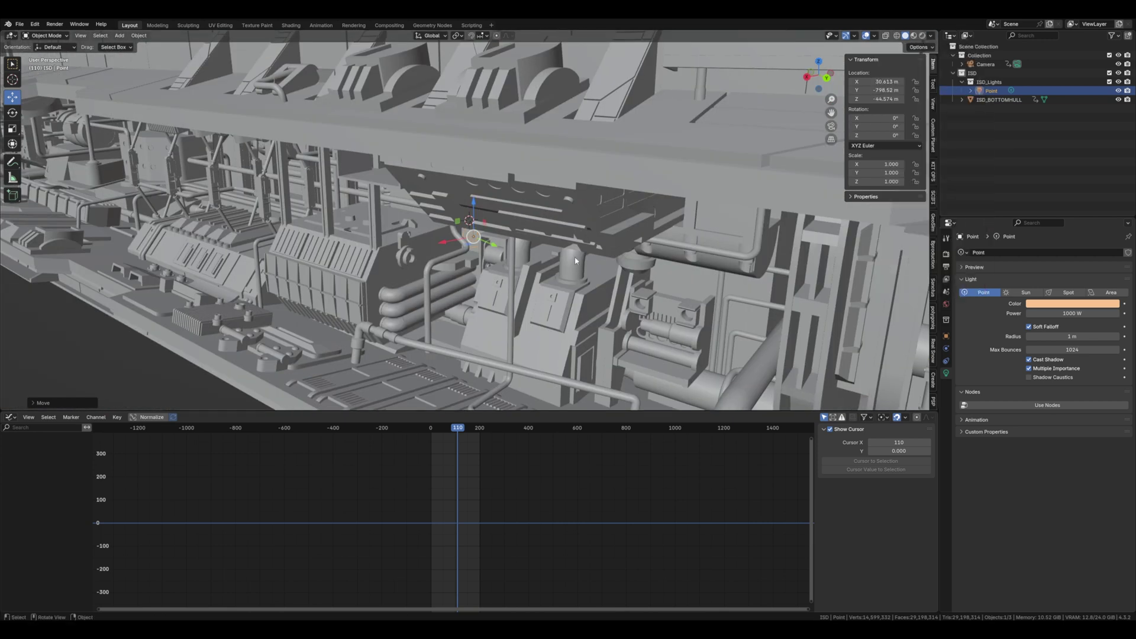
click(921, 36)
scroll(573, 264, down, 10)
key(KP_0)
click(434, 262)
middle_drag(435, 262, 527, 193)
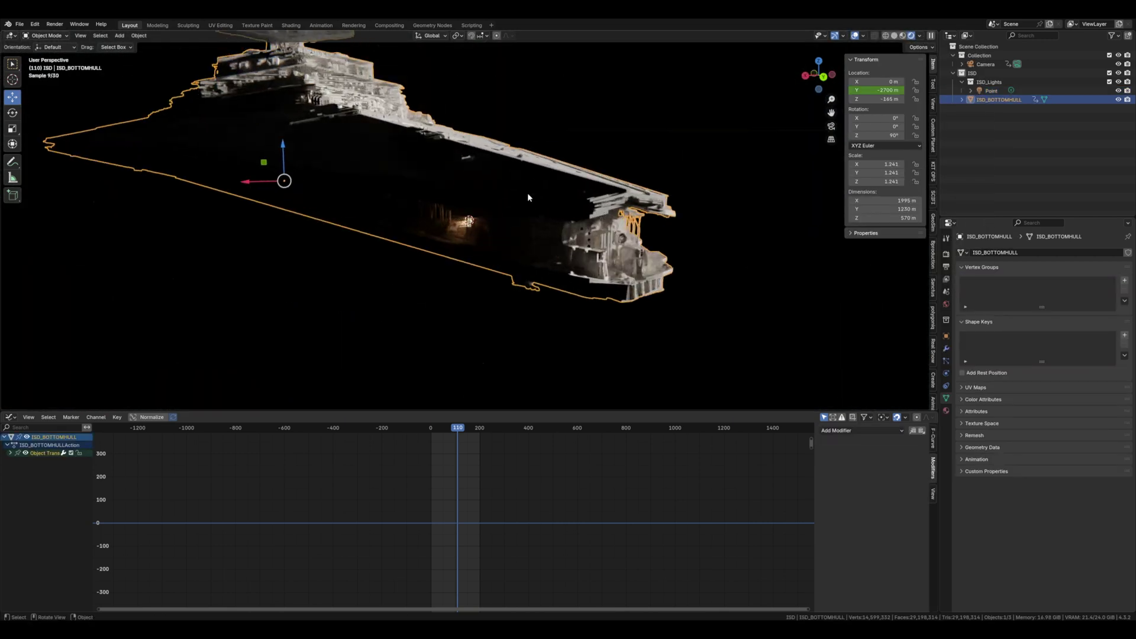
click(894, 35)
Step: Make the first linked duplicates of the point light and place them aft along the hull edge in top view
scroll(626, 284, up, 4)
mouse_move(680, 224)
middle_down()
mouse_move(626, 284)
mouse_move(610, 361)
middle_up()
click(622, 288)
scroll(594, 311, up, 5)
key(alt+d)
right_click(593, 312)
key(KP_7)
scroll(562, 296, down, 5)
drag(472, 190, 499, 245)
shift+middle_drag(542, 271, 525, 222)
key(alt+d)
right_click(525, 223)
drag(481, 197, 501, 221)
shift+middle_drag(519, 247, 507, 195)
Step: Continue placing linked duplicates of the light along the same hull edge toward the stern, up to Point.014
key(alt+d)
click(526, 280)
key(alt+d)
click(542, 328)
key(alt+d)
scroll(562, 296, down, 4)
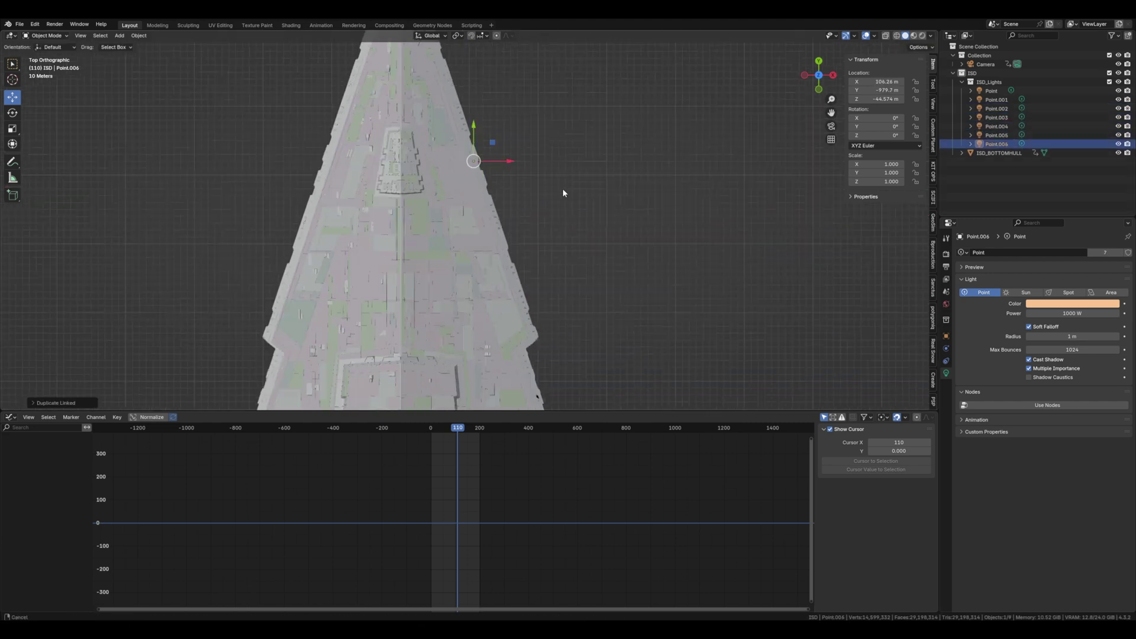
key(alt+d)
click(549, 224)
key(alt+d)
key(alt+d)
text(0)
click(599, 344)
click(786, 271)
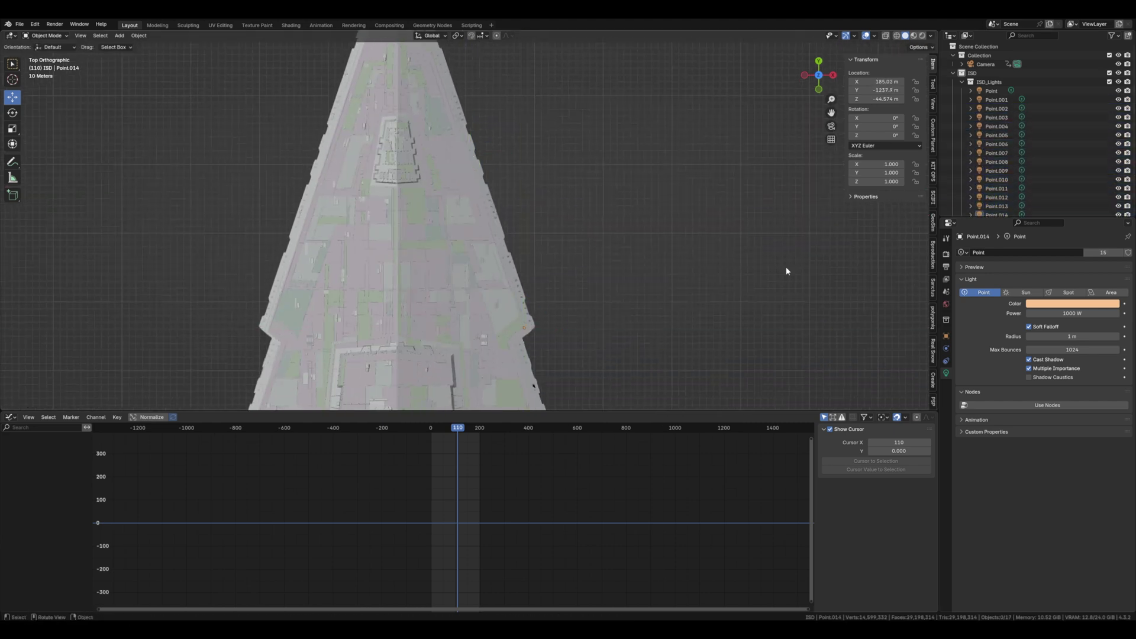
Step: Select Point.003, Point.006, Point.009 and Point.012 and move them vertically along Z within the side trench
scroll(996, 142, down, 1)
click(996, 100)
key(KP_Decimal)
middle_drag(592, 320, 610, 198)
shift+click(997, 145)
click(999, 172)
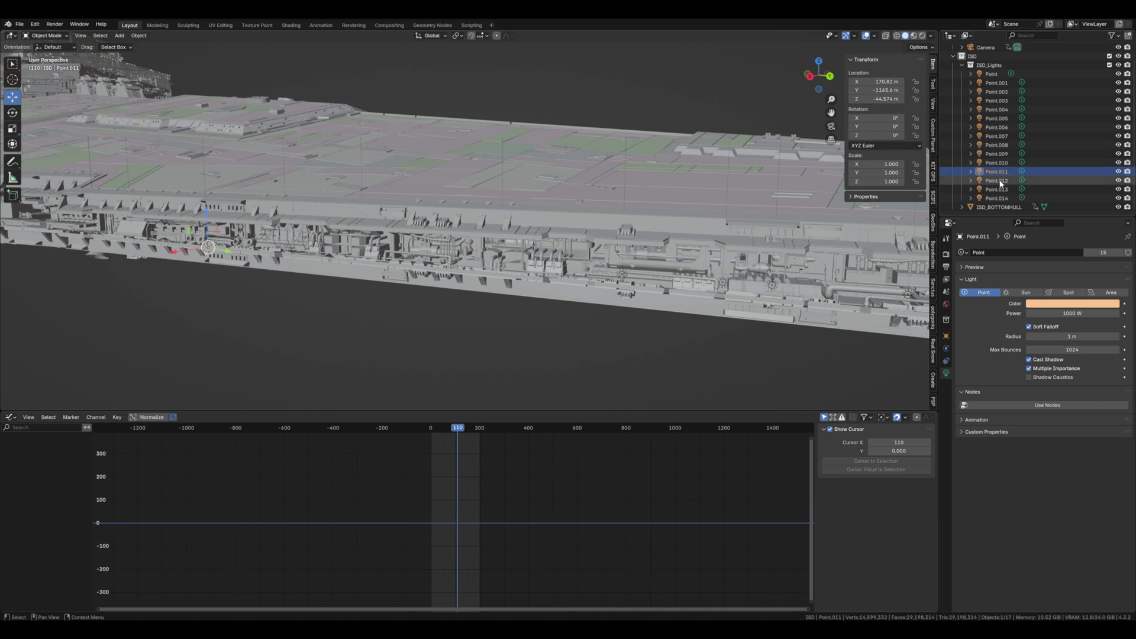
click(1000, 181)
ctrl+click(998, 154)
ctrl+click(997, 127)
ctrl+click(997, 101)
key(g)
key(z)
click(887, 177)
Step: Check the trench lights in rendered shading from the camera and from the top
key(KP_0)
click(922, 36)
key(KP_7)
click(476, 172)
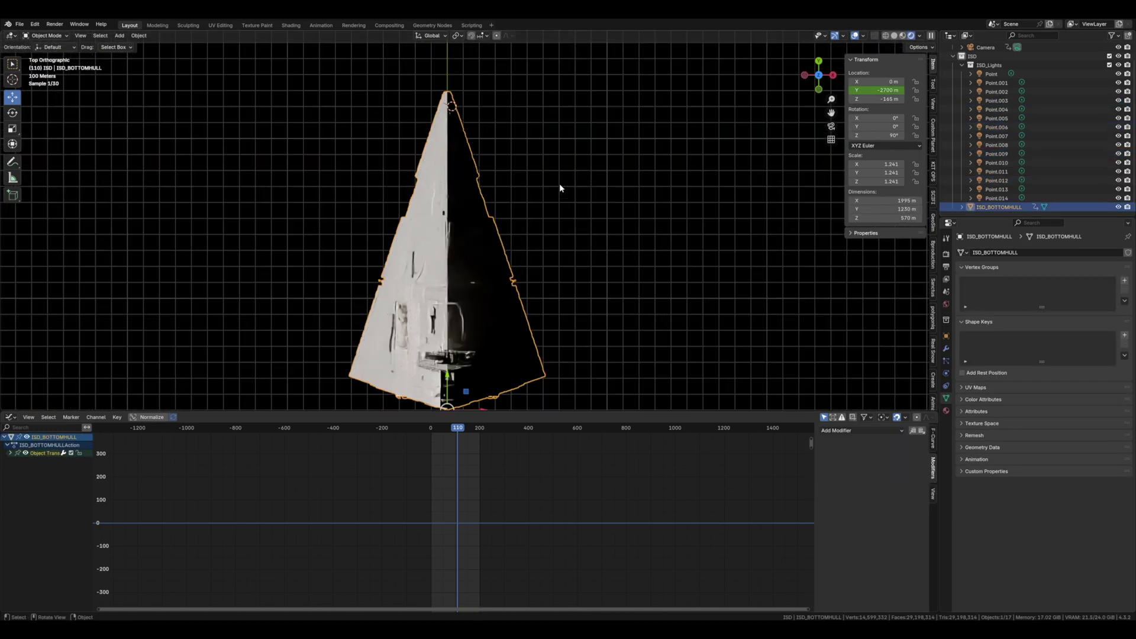
Step: Spread the lights Point.008 to Point.014 farther toward the stern along the hull edge in top view
click(996, 199)
click(996, 189)
click(996, 180)
click(894, 35)
drag(494, 152, 526, 263)
click(998, 171)
click(999, 163)
click(999, 154)
click(997, 144)
drag(486, 129, 514, 220)
Step: Reposition the lights between Point.001 and Point.007 to space them out along the forward part of the hull edge
click(997, 136)
click(996, 127)
drag(483, 117, 490, 173)
click(993, 120)
click(997, 110)
drag(481, 111, 468, 82)
click(996, 100)
click(996, 83)
Step: In the rendered camera view, nudge Point.008 along X and move Point.007 along the trench toward the bow
key(KP_0)
click(922, 36)
click(1003, 146)
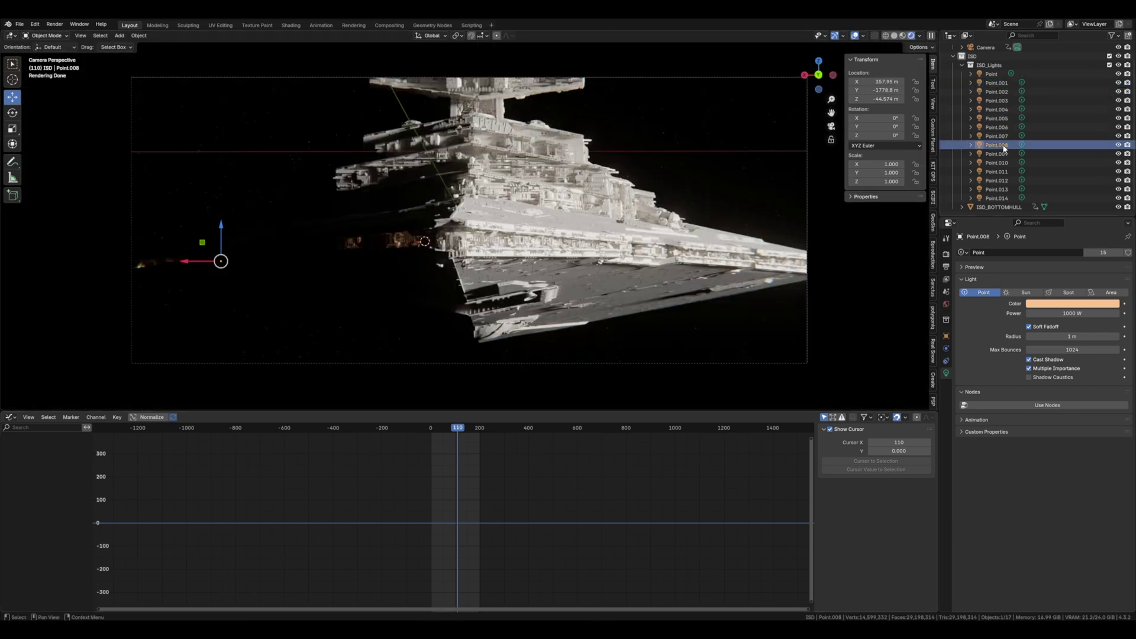
drag(193, 261, 186, 261)
click(997, 136)
drag(287, 256, 333, 244)
Step: Nudge Point.011 slightly toward the bow in the camera view and go through the neighbouring lights to check their placement
click(996, 118)
click(997, 110)
click(996, 101)
click(1000, 172)
mouse_move(169, 265)
mouse_down()
mouse_move(148, 265)
mouse_move(191, 259)
mouse_move(177, 261)
mouse_up()
click(996, 164)
click(996, 154)
click(996, 146)
click(996, 137)
click(833, 348)
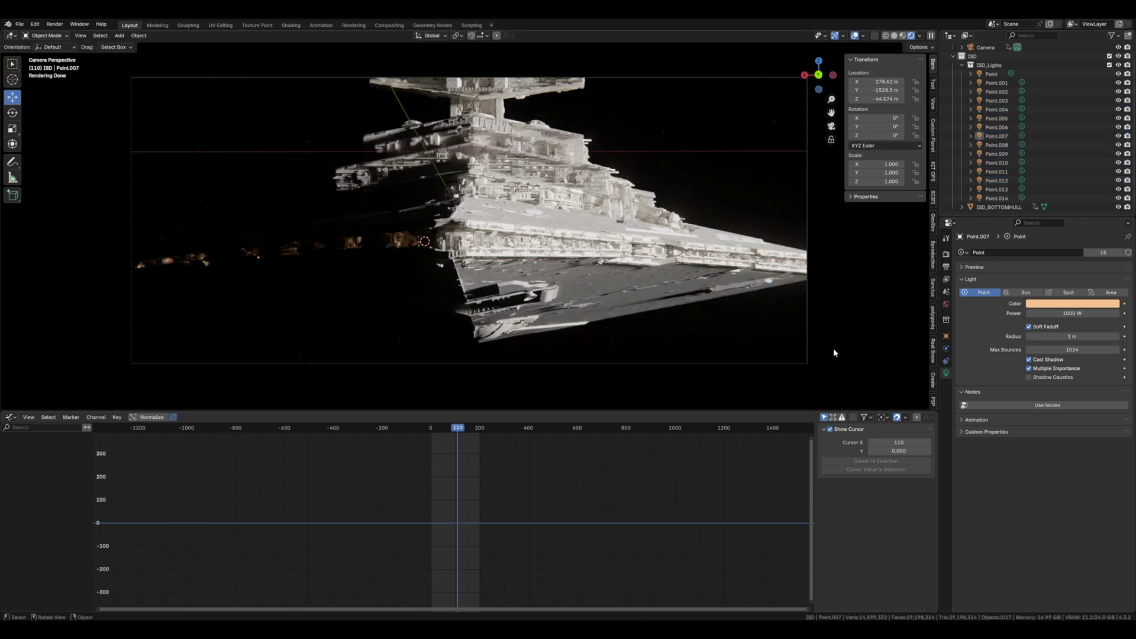
Step: In the world shader, set the B colour of the Mix node after Hue/Saturation/Value to a dark grey with value 0.007
click(14, 419)
click(36, 509)
scroll(314, 466, down, 2)
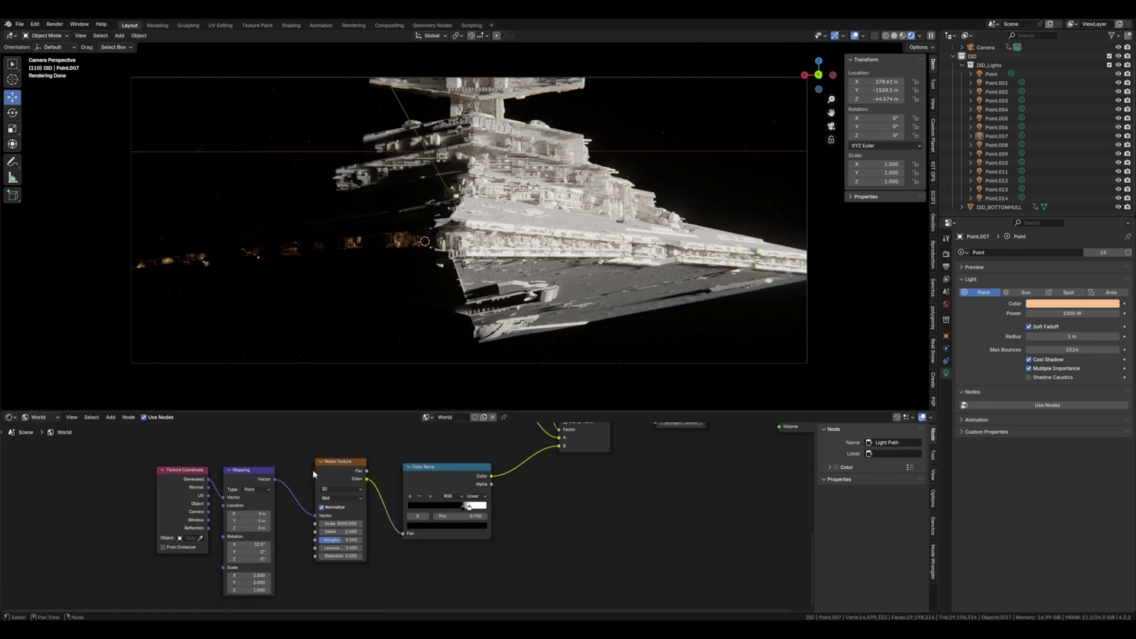
middle_drag(338, 468, 250, 496)
scroll(253, 493, down, 2)
middle_drag(295, 465, 290, 504)
scroll(289, 504, up, 1)
scroll(338, 481, up, 1)
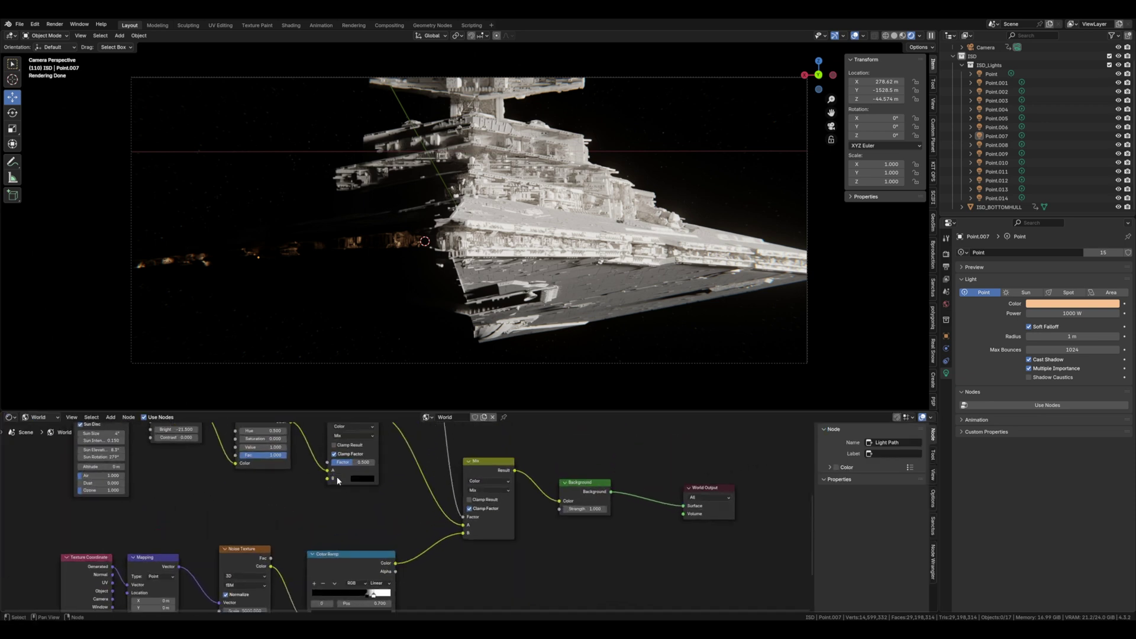
click(358, 480)
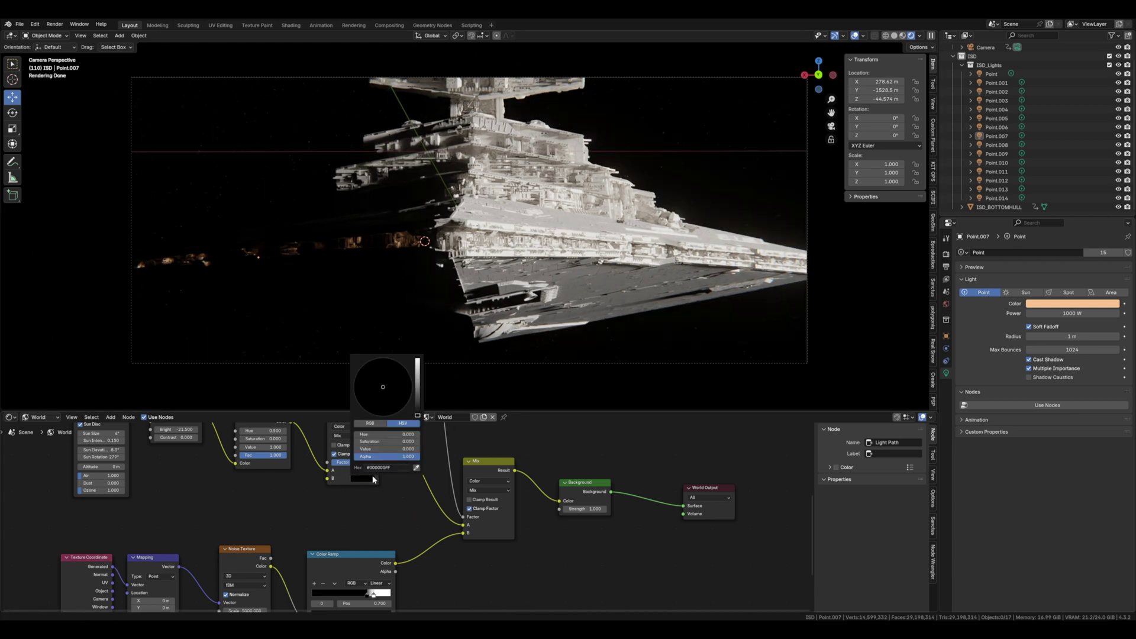
drag(417, 419, 417, 411)
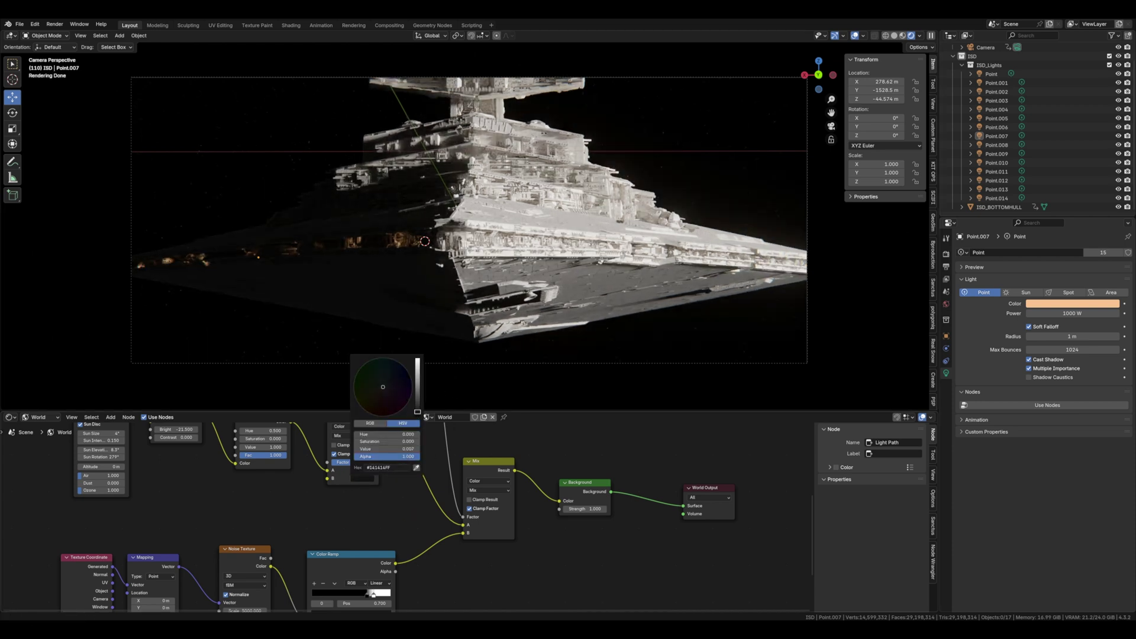
middle_drag(397, 485, 410, 509)
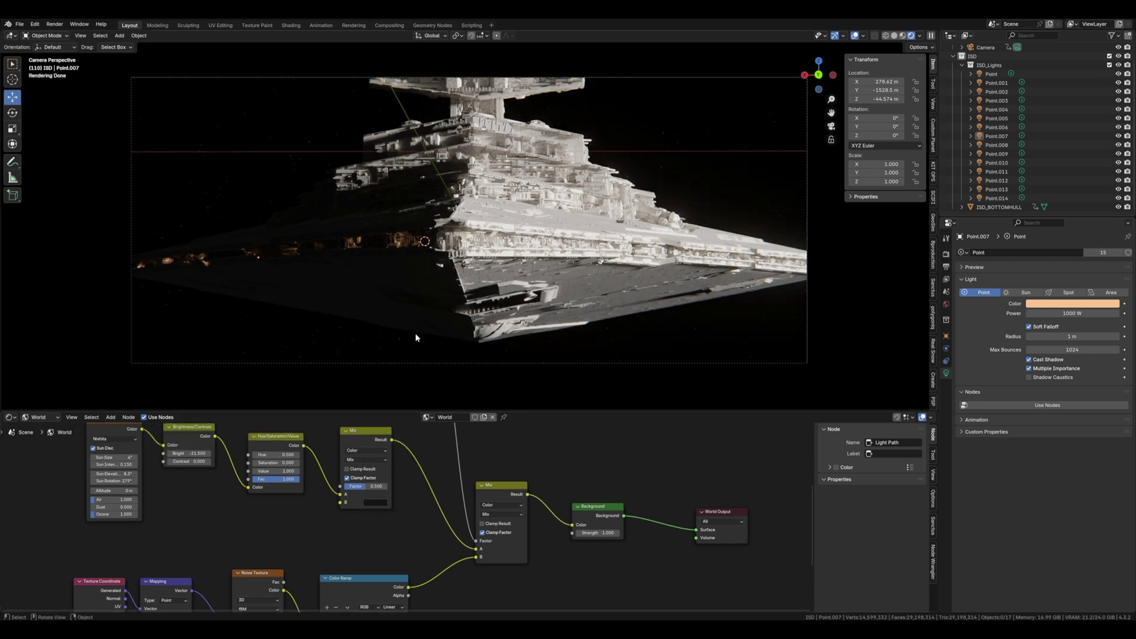
Step: Show the Dope Sheet and play back the animation from near the start in the rendered camera view
key(shift+F12)
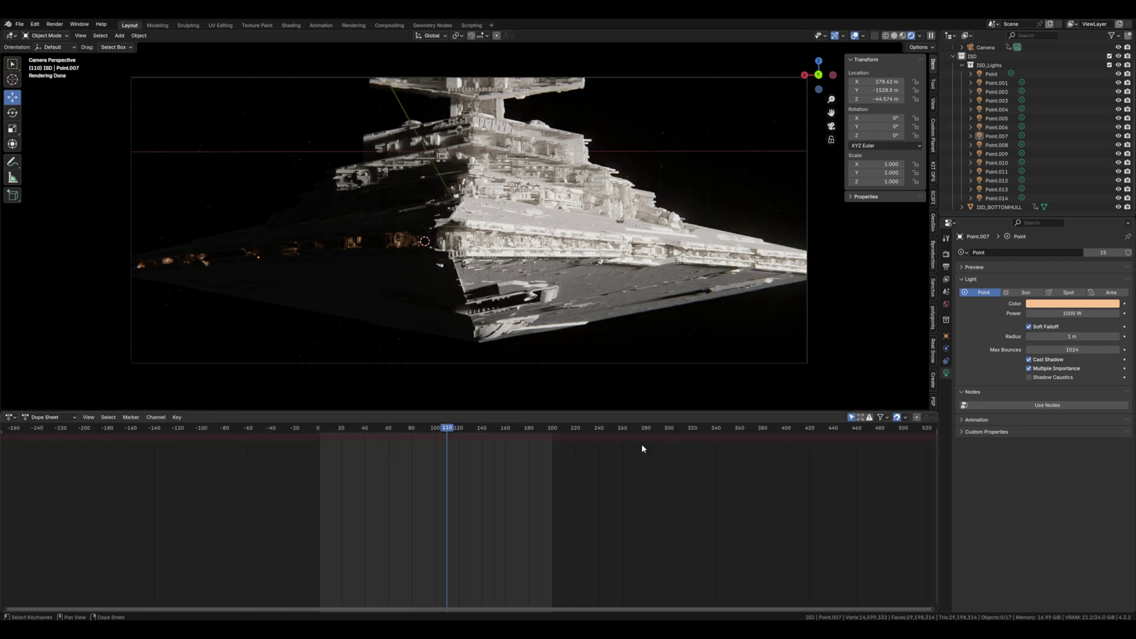
drag(429, 428, 325, 442)
key(space)
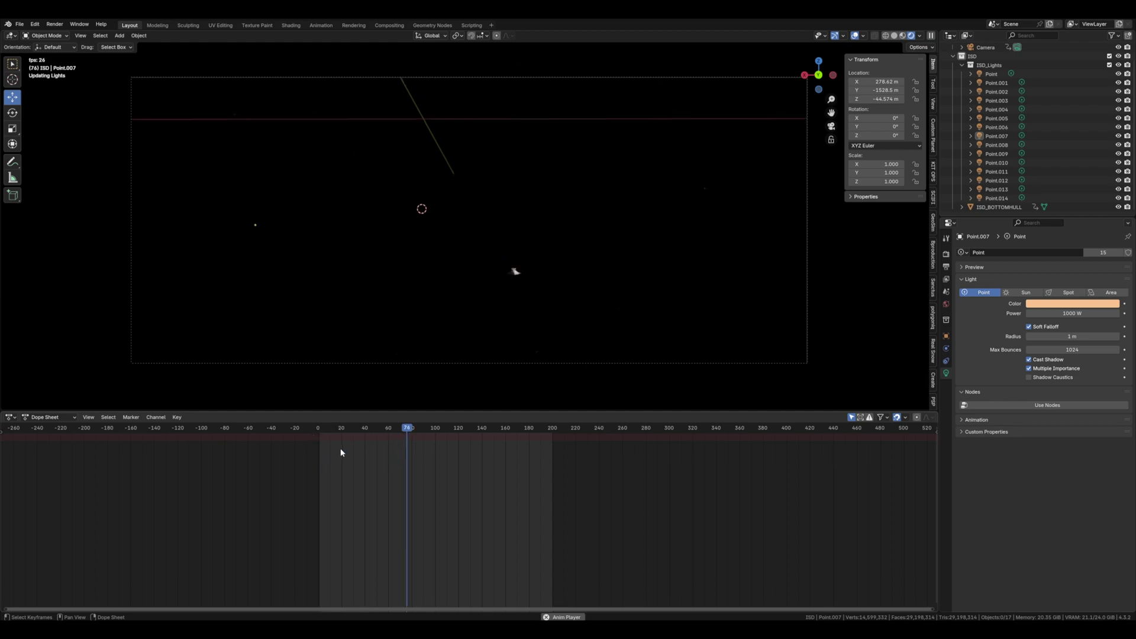